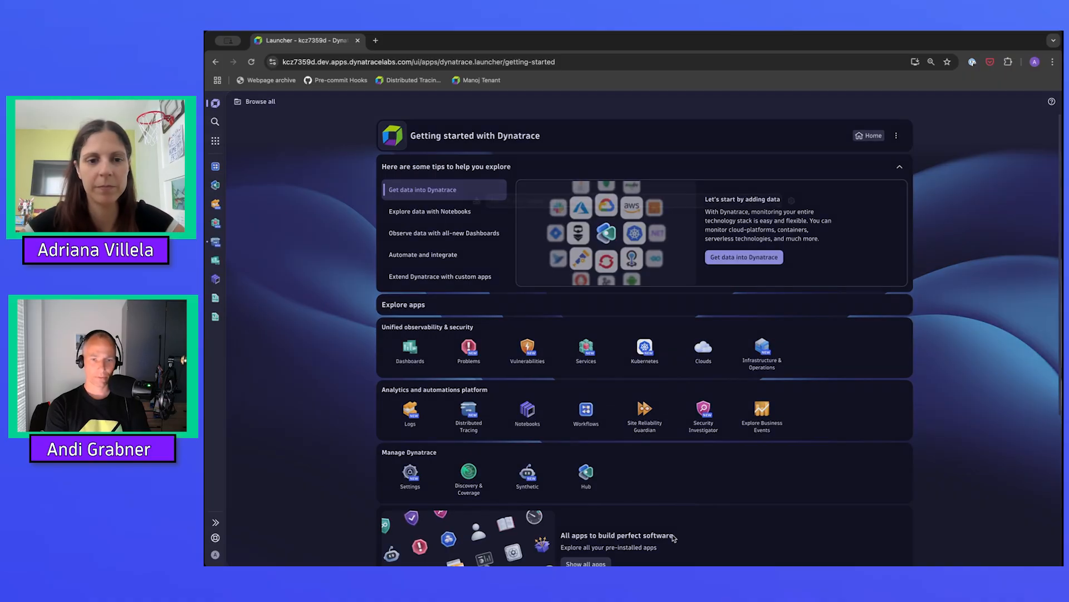
Find the Services app through the environment search and open its full list of monitored services.
{"action": "key", "text": "super+k"}
{"action": "type", "text": "ser"}
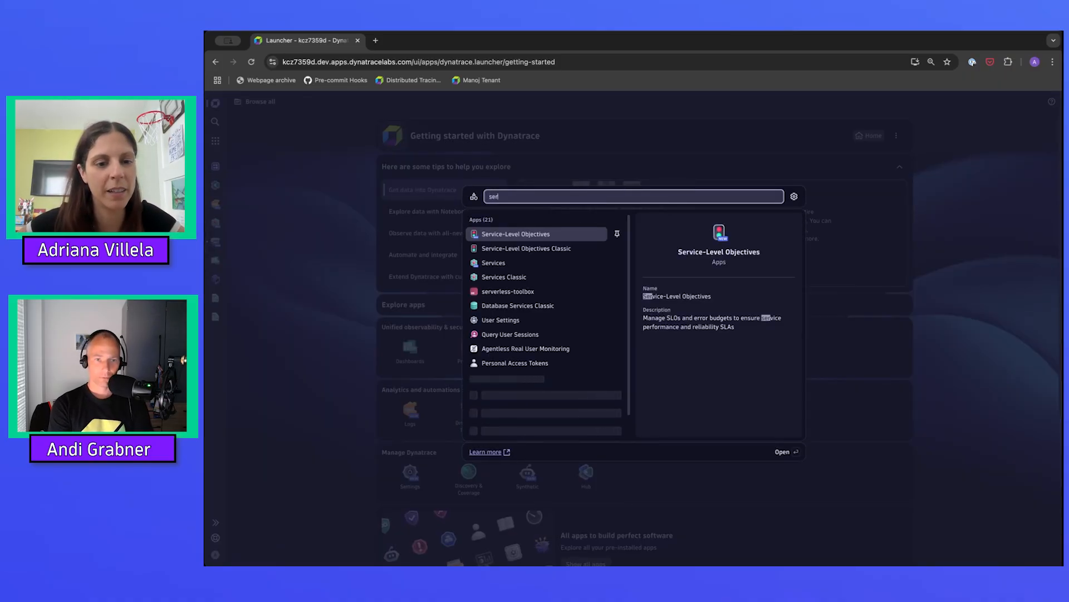
{"action": "key", "text": "Down"}
{"action": "key", "text": "Down"}
{"action": "key", "text": "Return"}
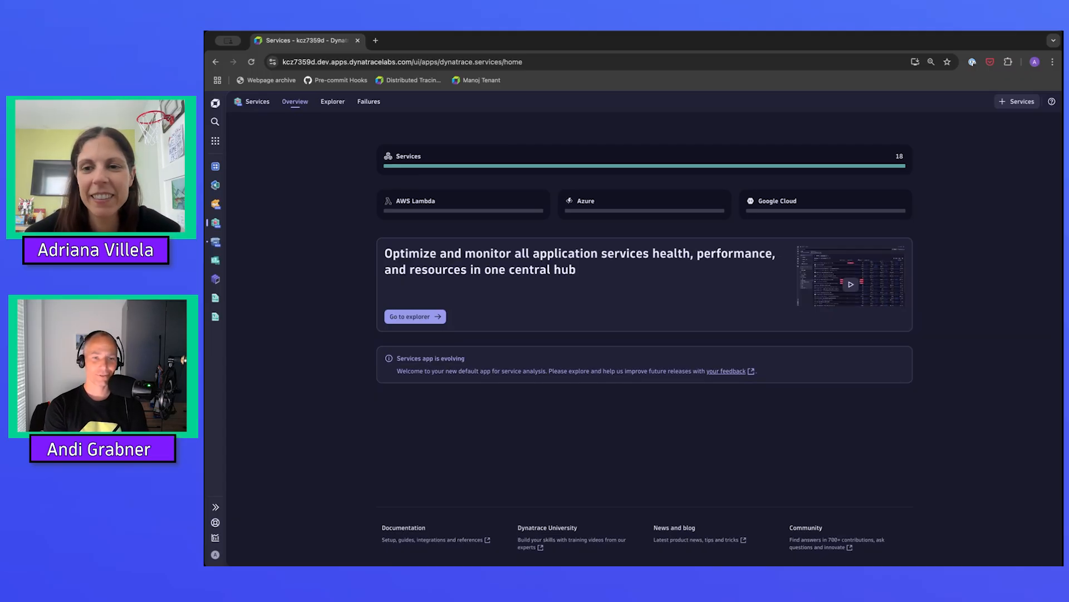
{"action": "left_click", "coordinate": [638, 154]}
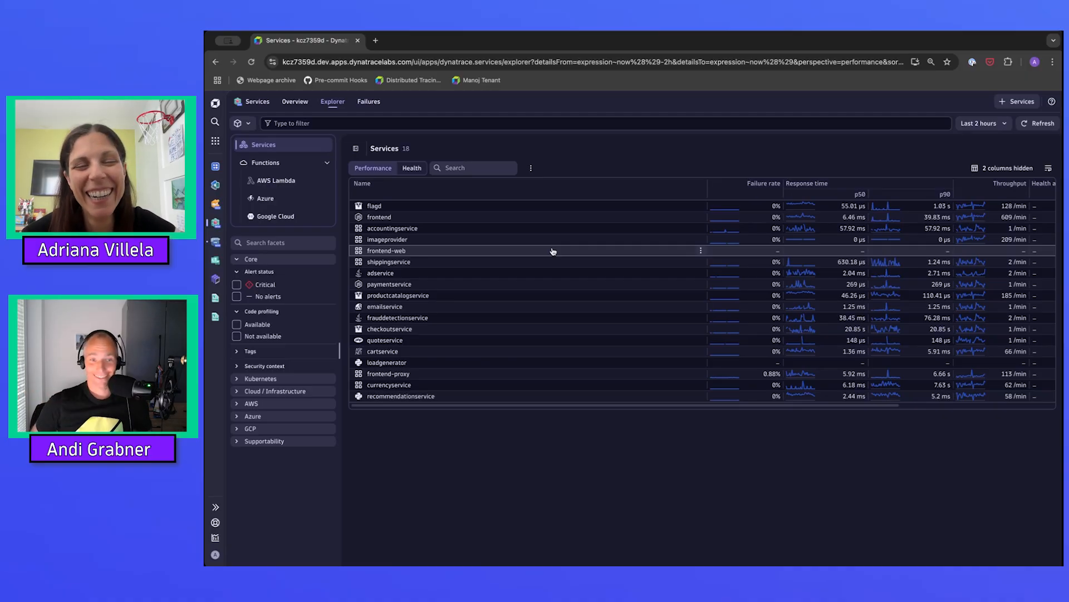
Search the environment for "service level" and open the Service-Level Objectives app.
{"action": "key", "text": "ctrl+k"}
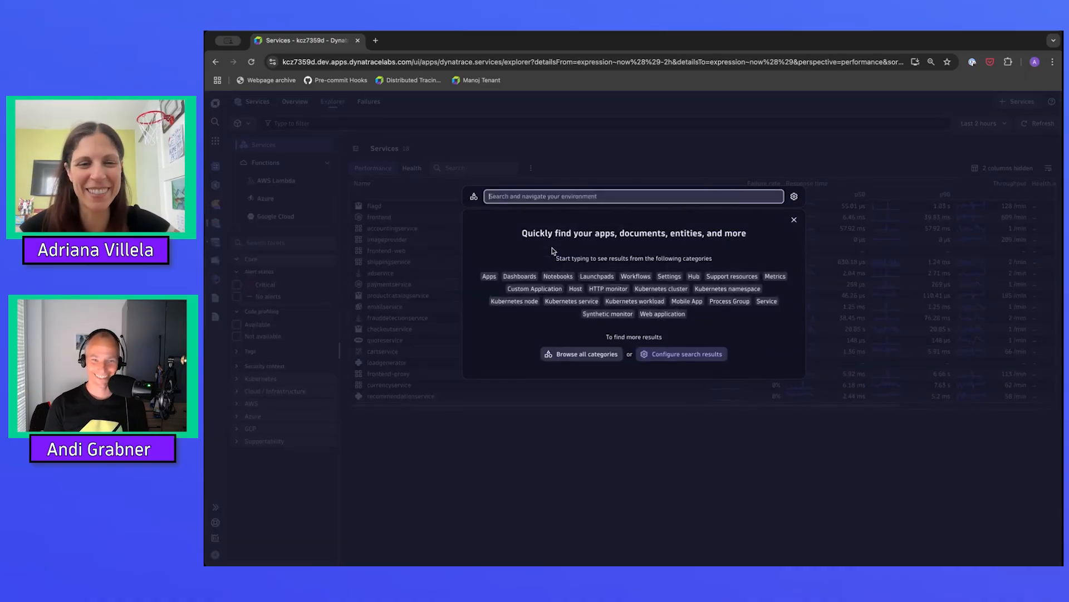
{"action": "type", "text": "service le"}
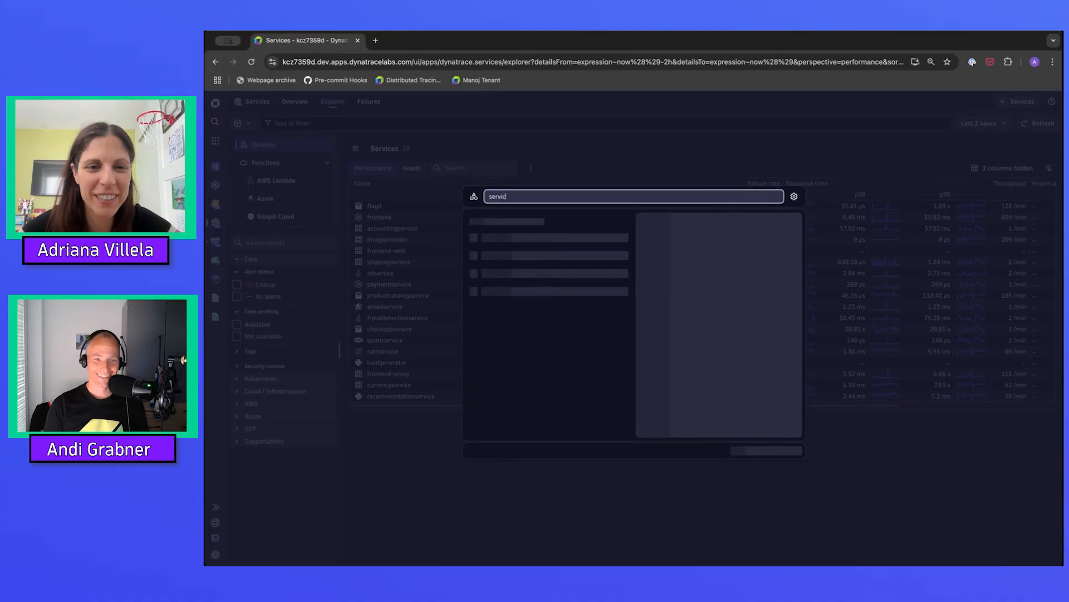
{"action": "type", "text": "vel"}
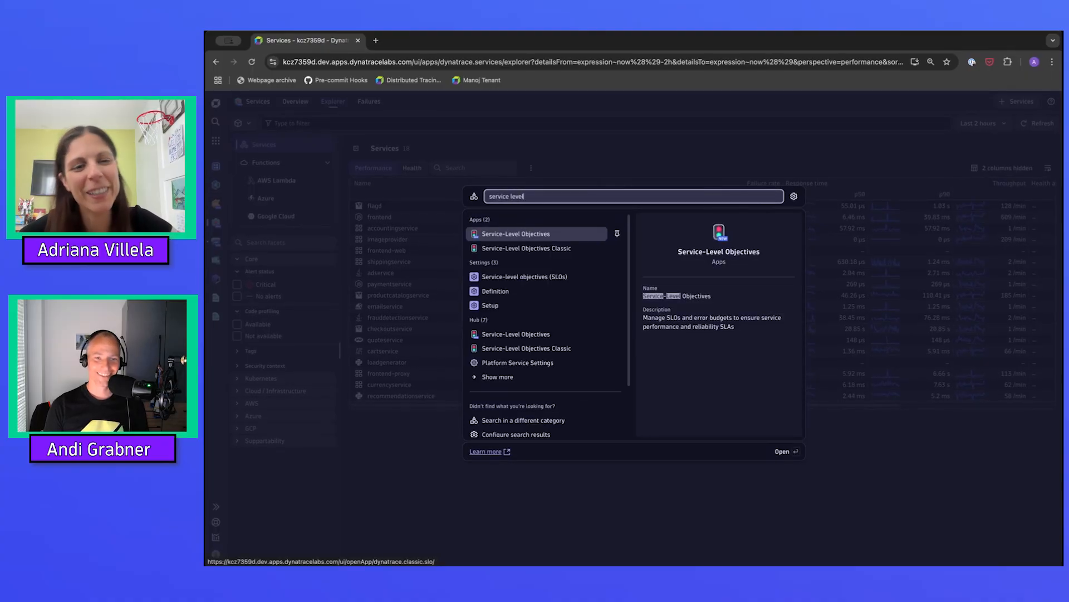
{"action": "left_click", "coordinate": [510, 235]}
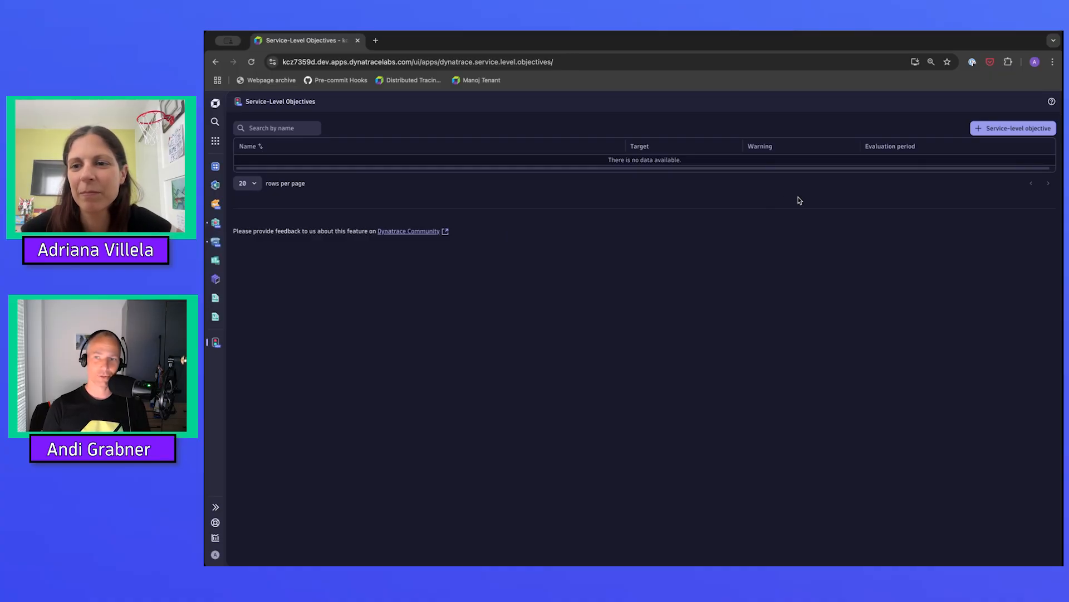
Start a new service-level objective from the Service availability template in the Services category.
{"action": "left_click", "coordinate": [1000, 132]}
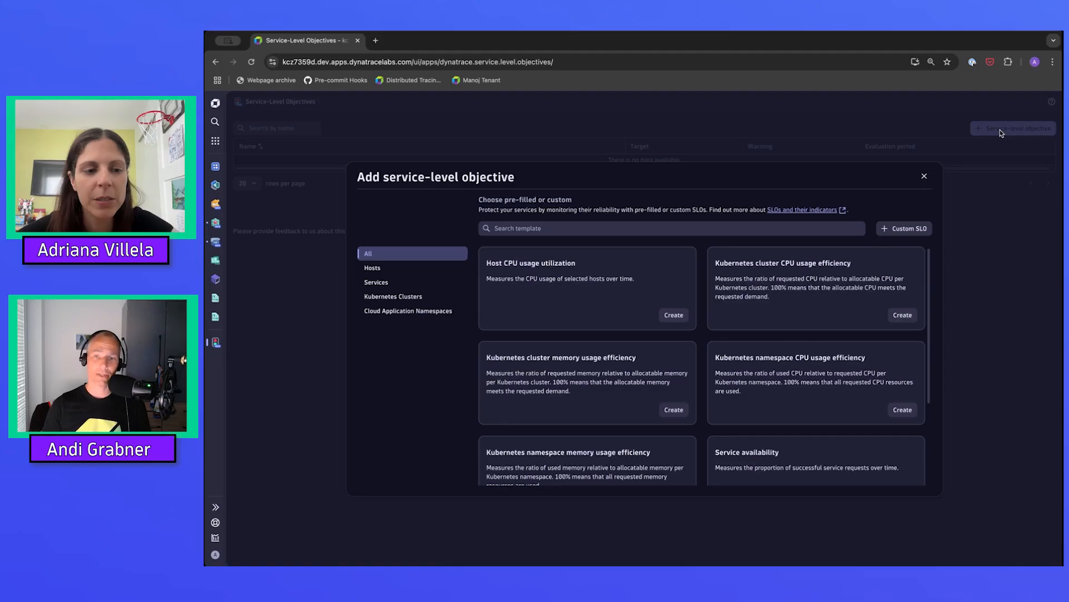
{"action": "left_click", "coordinate": [377, 282]}
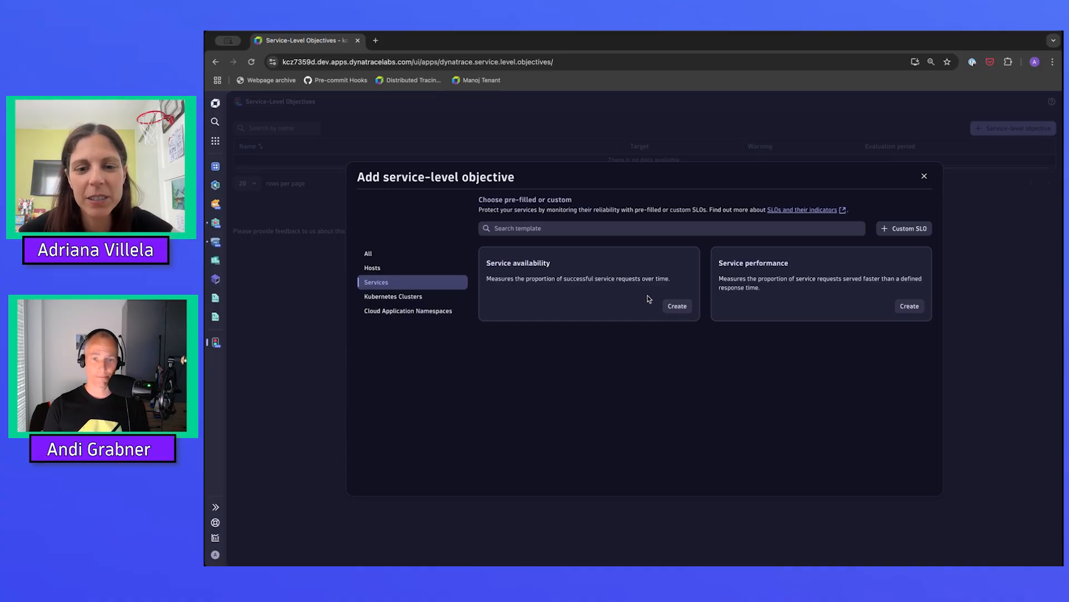
{"action": "left_click", "coordinate": [675, 305]}
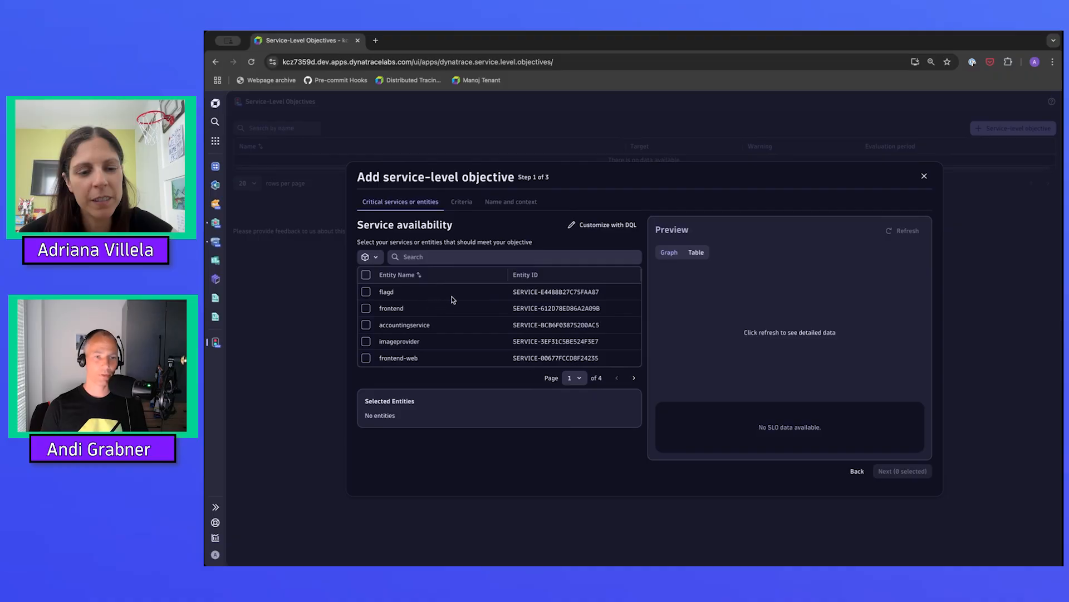
Filter the entities by "recommend" and select recommendationservice for the availability objective.
{"action": "left_click", "coordinate": [580, 379]}
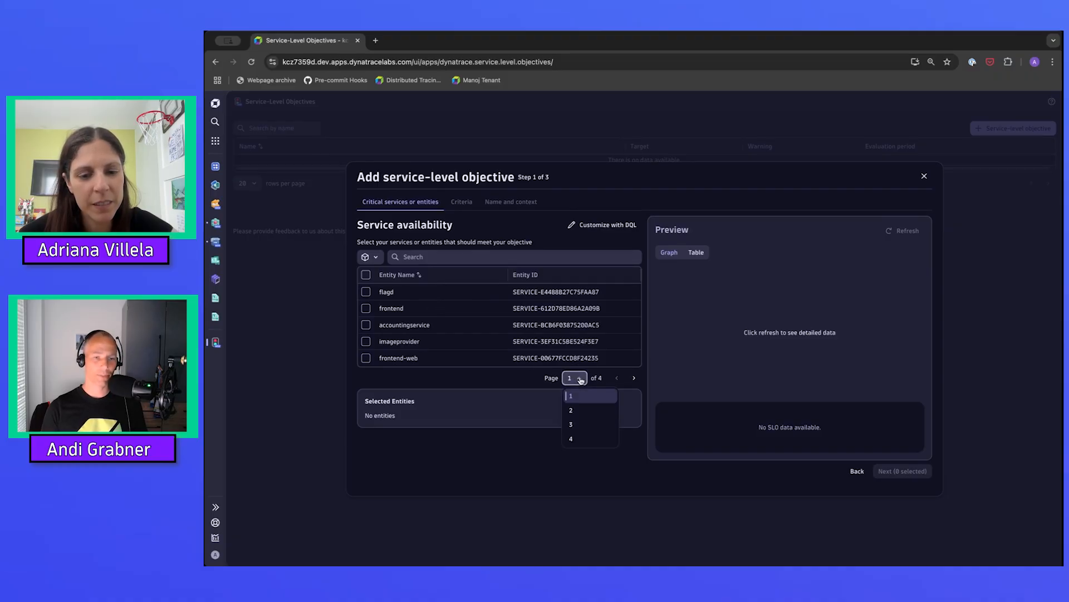
{"action": "left_click", "coordinate": [588, 427]}
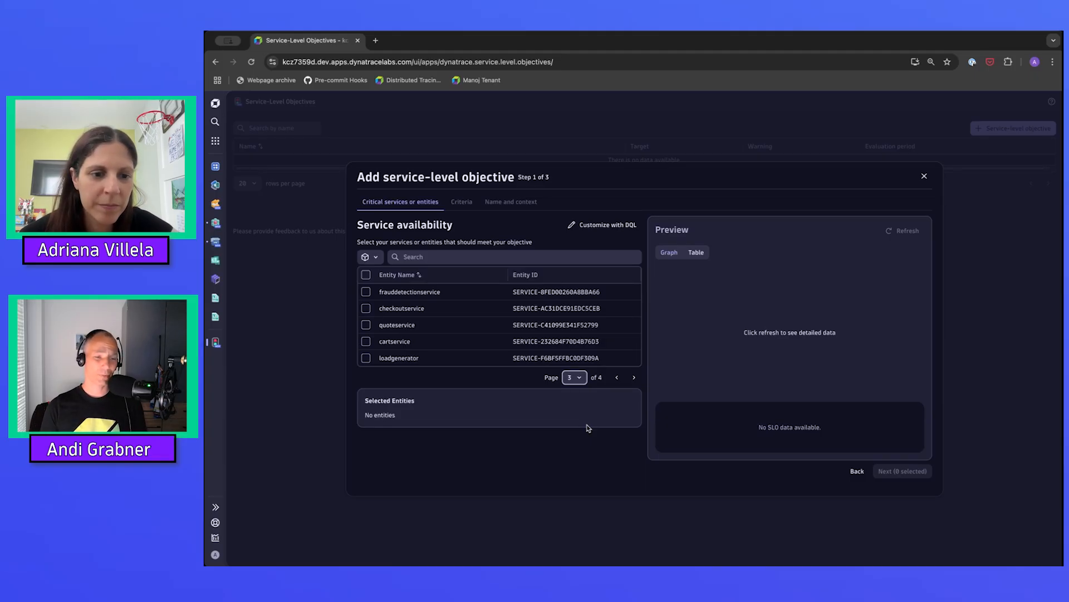
{"action": "left_click", "coordinate": [462, 257]}
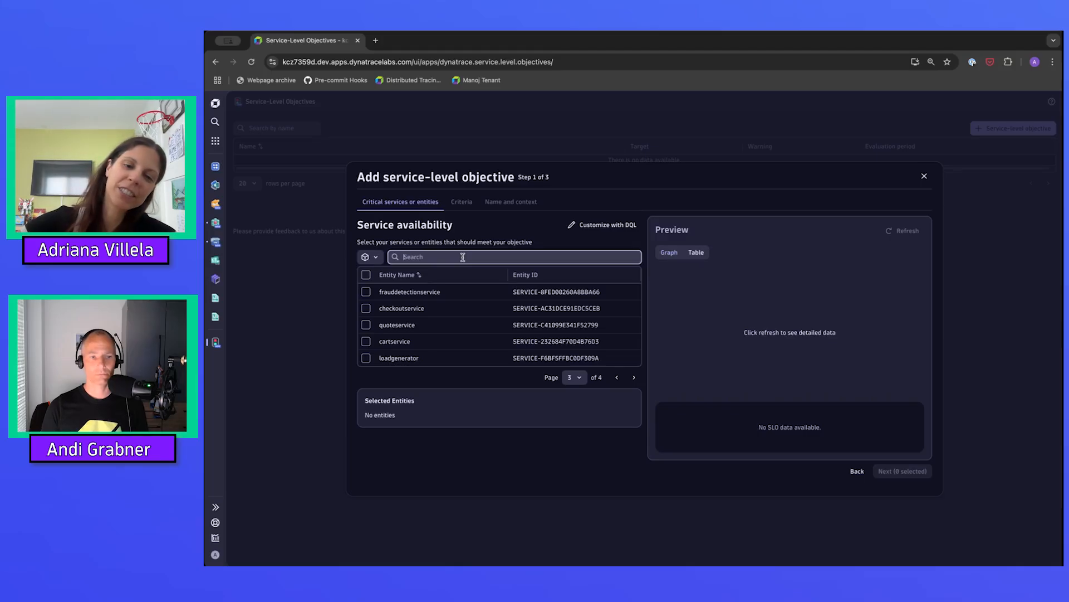
{"action": "type", "text": "reco"}
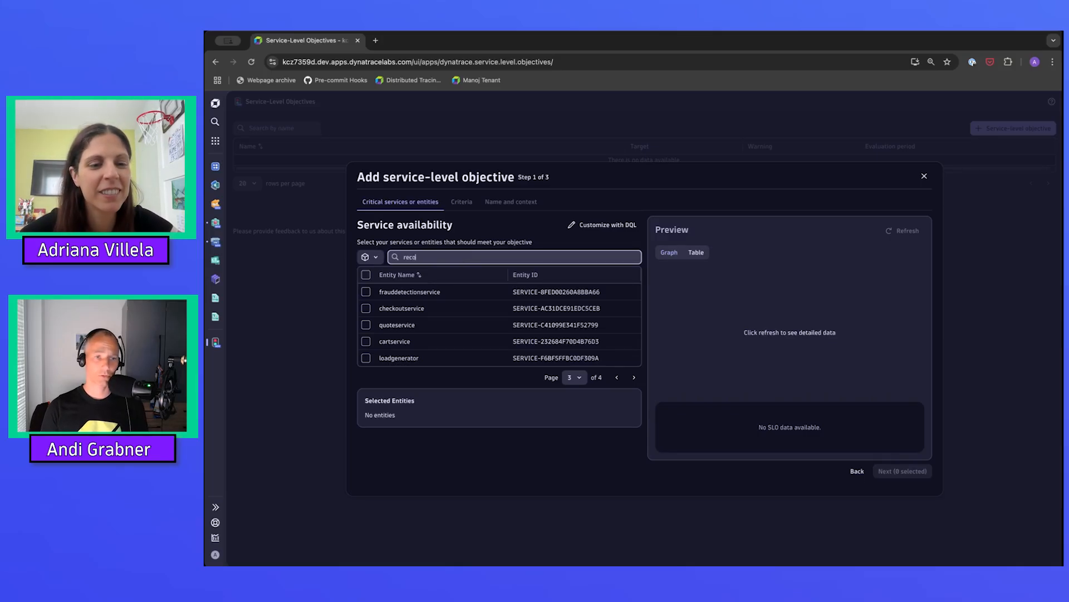
{"action": "type", "text": "mmend"}
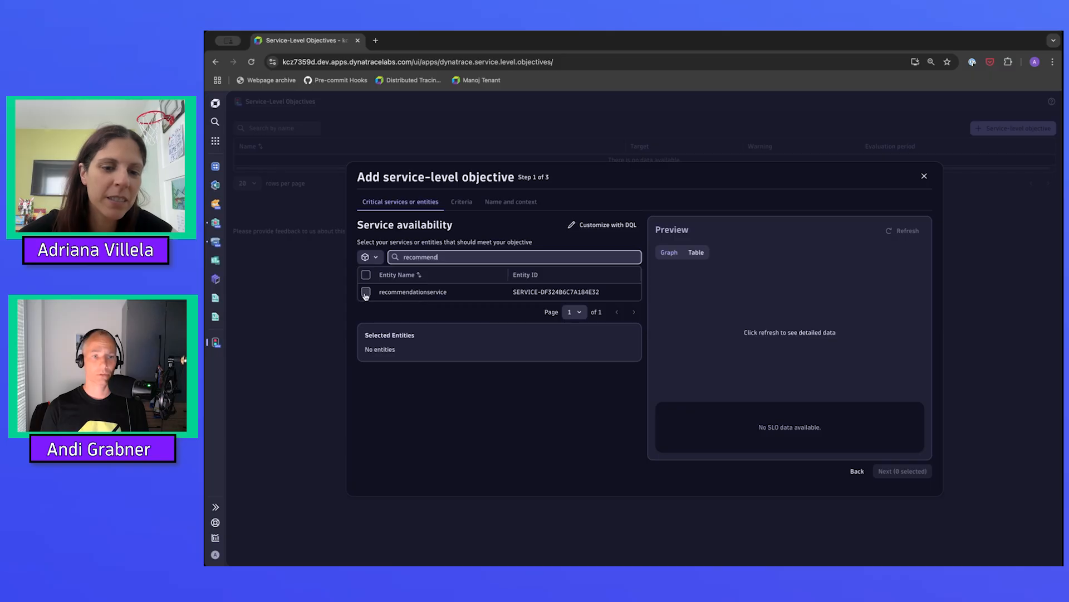
{"action": "left_click", "coordinate": [366, 293]}
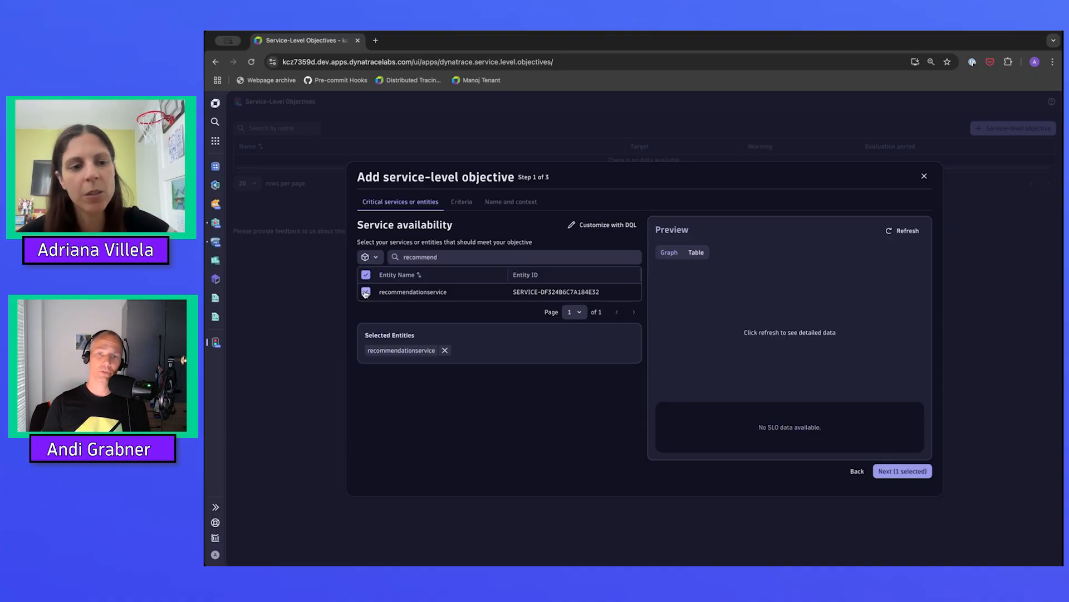
Filter the entities by "frontend" and add the frontend service to the selected entities.
{"action": "double_click", "coordinate": [426, 256]}
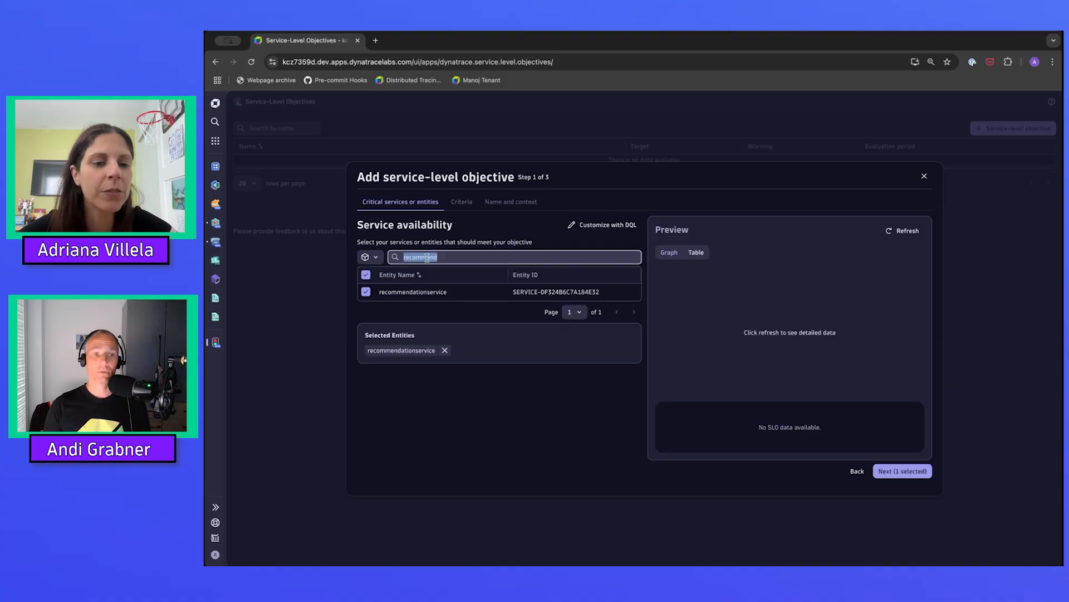
{"action": "type", "text": "fi"}
{"action": "type", "text": "ontend"}
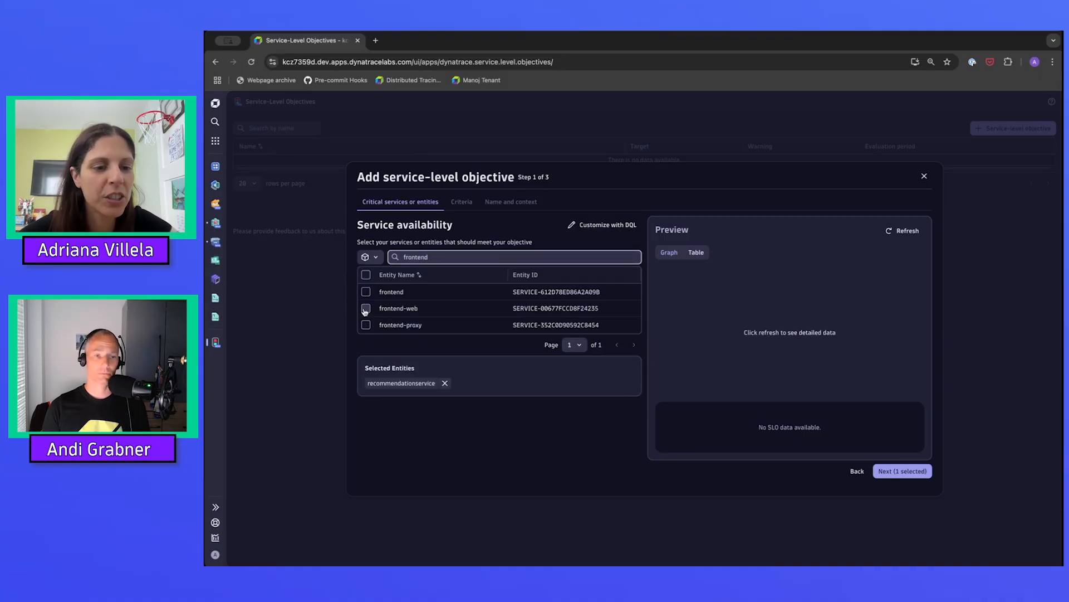
{"action": "left_click", "coordinate": [366, 292]}
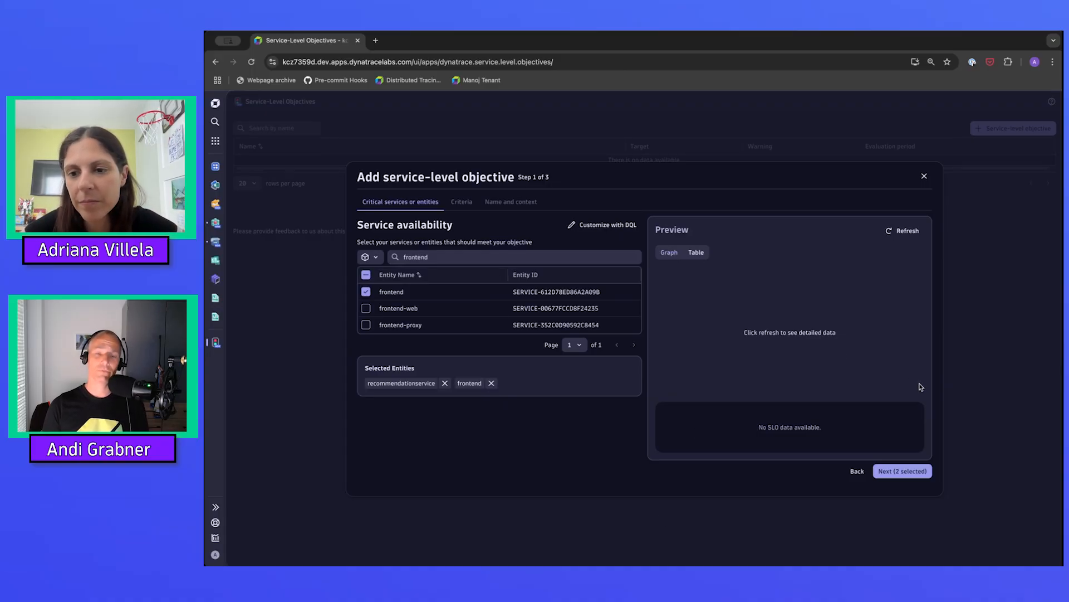
Load the objective's preview, inspect the status graph, and view the per-service status as a table.
{"action": "left_click", "coordinate": [904, 233]}
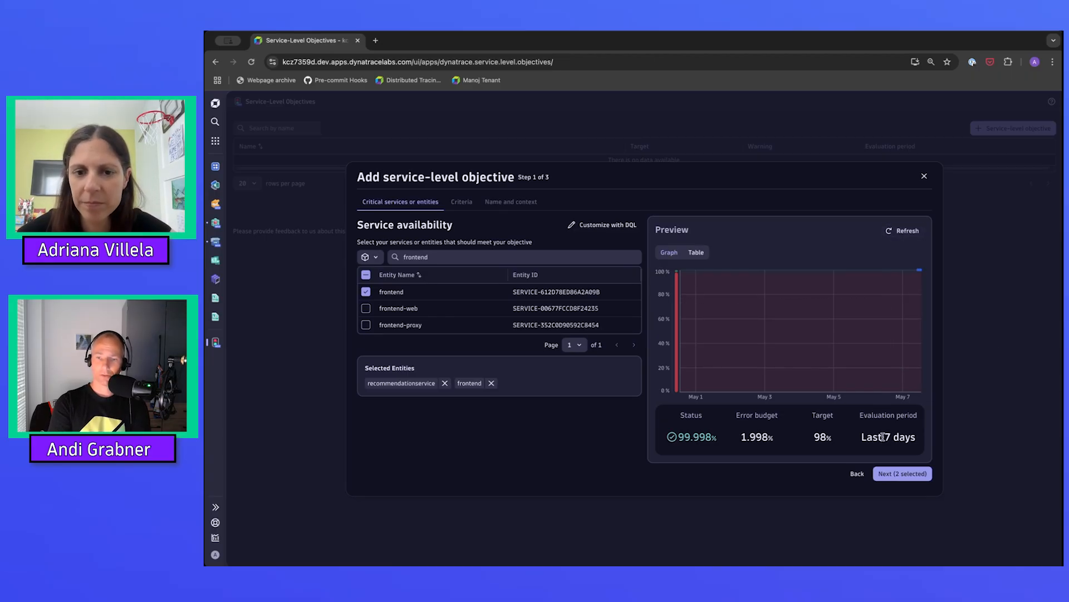
{"action": "mouse_move", "coordinate": [806, 335]}
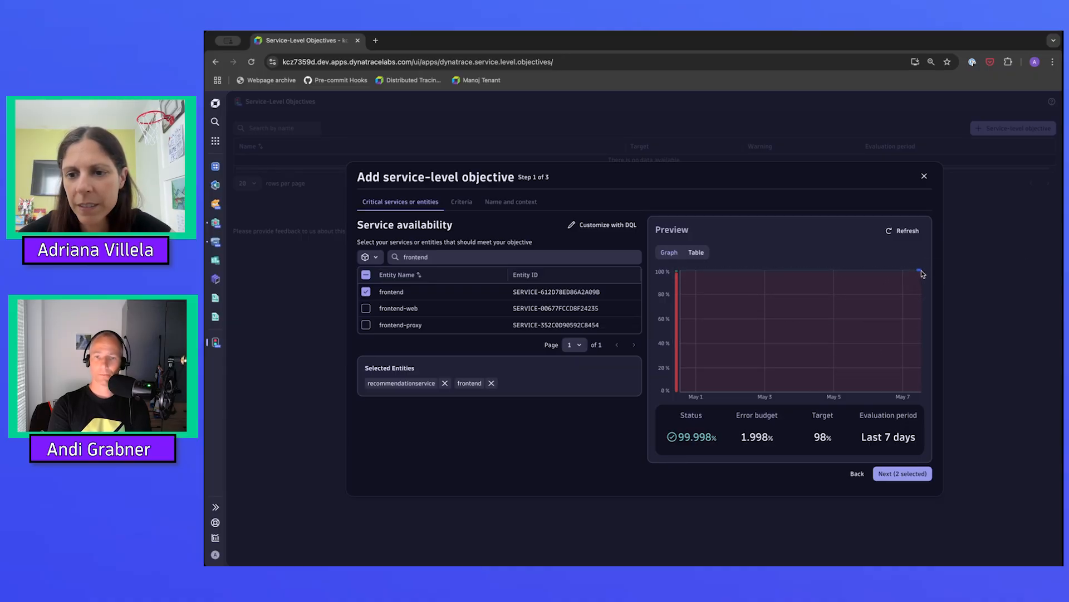
{"action": "mouse_move", "coordinate": [920, 274]}
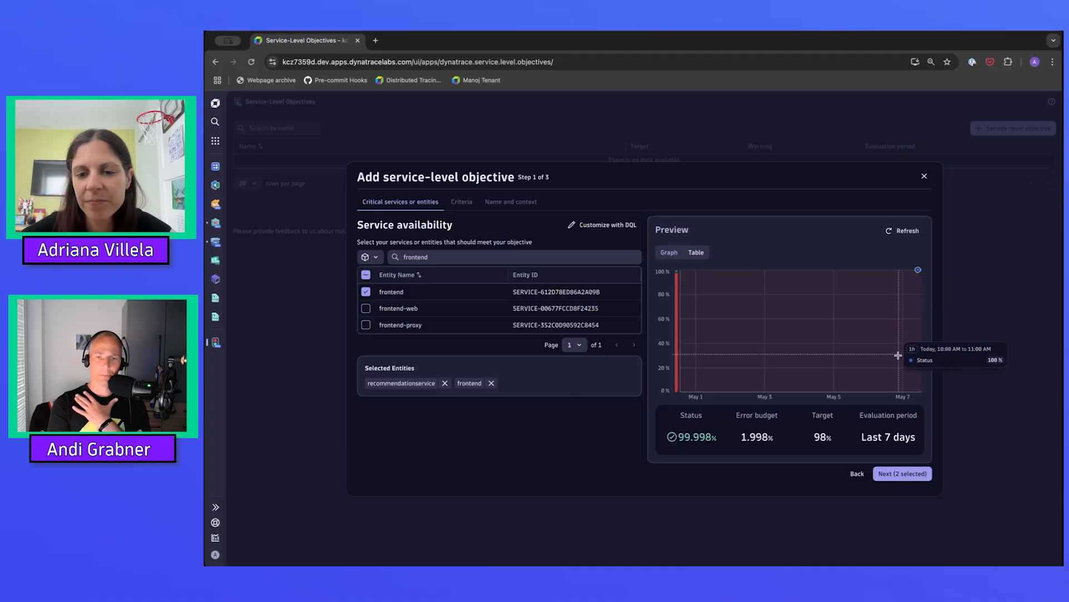
{"action": "left_click", "coordinate": [700, 254]}
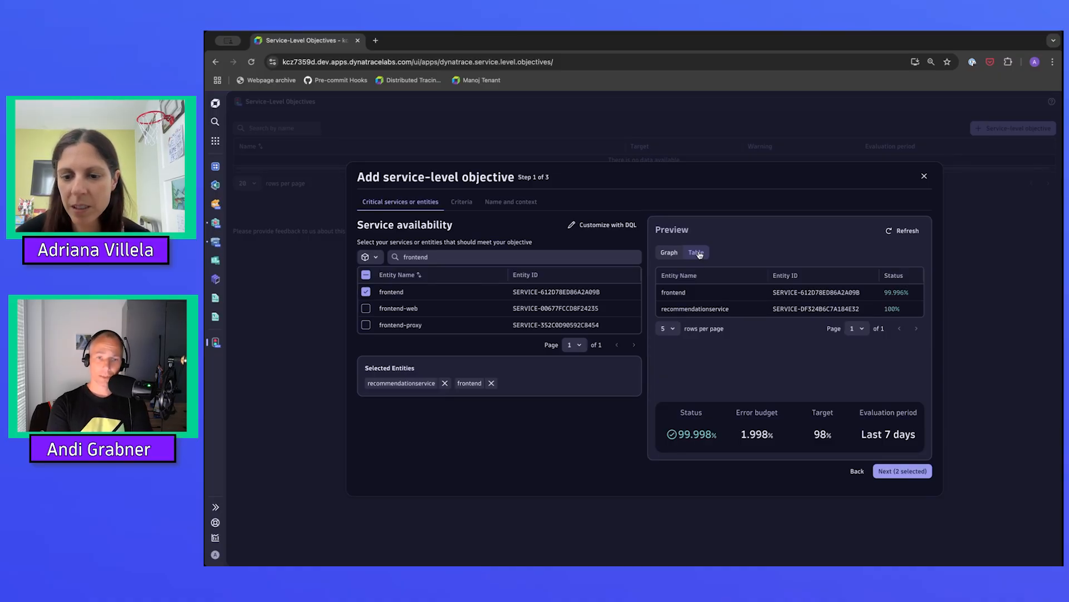
Continue to the objective's criteria and set the evaluation period to the last 14 days.
{"action": "left_click", "coordinate": [892, 471]}
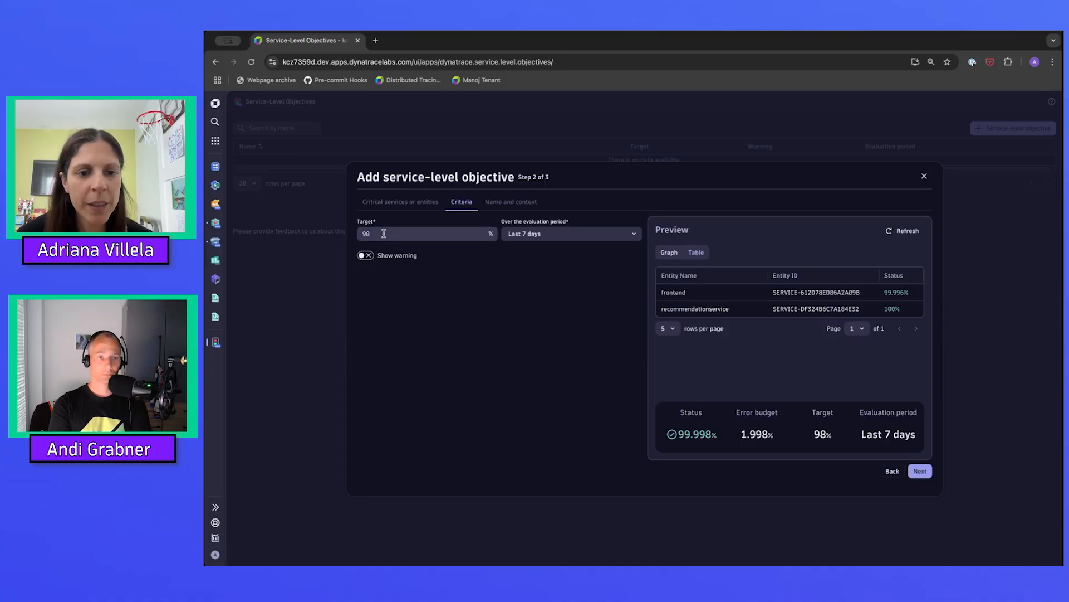
{"action": "left_click", "coordinate": [577, 237]}
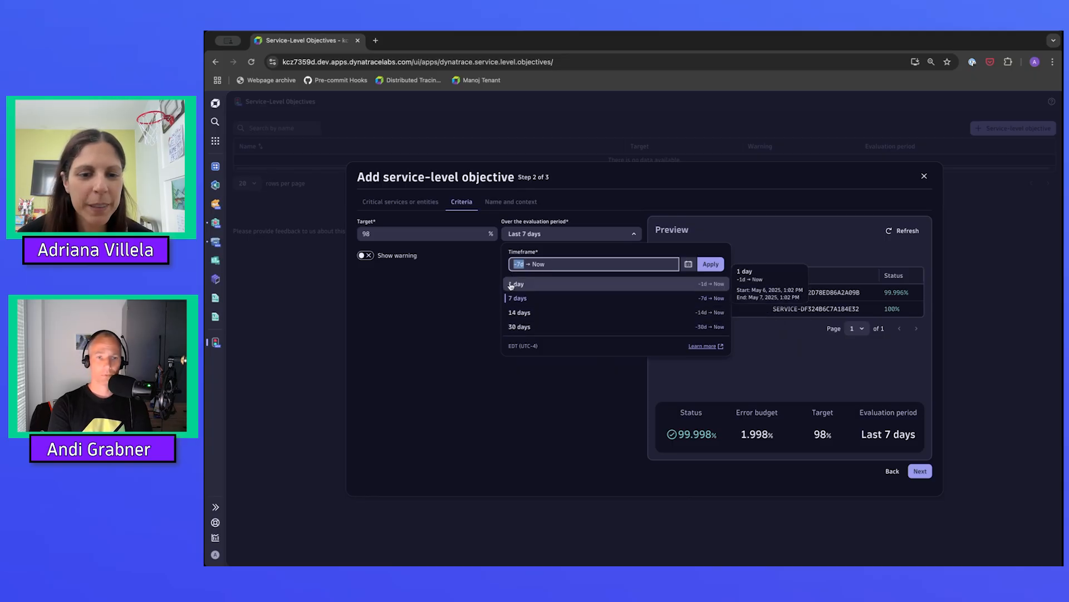
{"action": "left_click", "coordinate": [519, 313]}
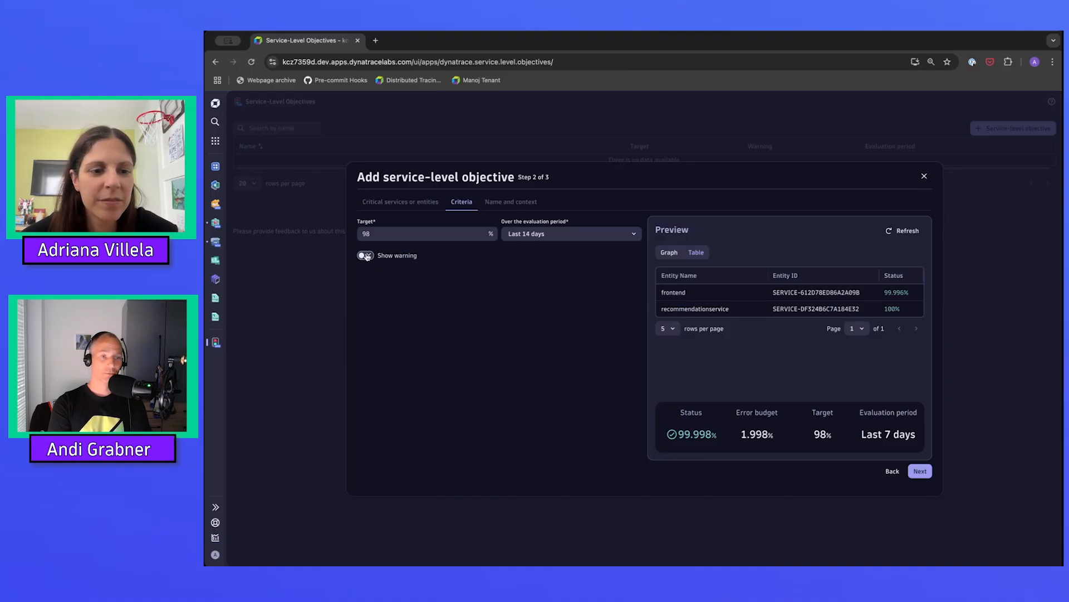
Set the objective's target to 95%.
{"action": "left_click", "coordinate": [381, 233]}
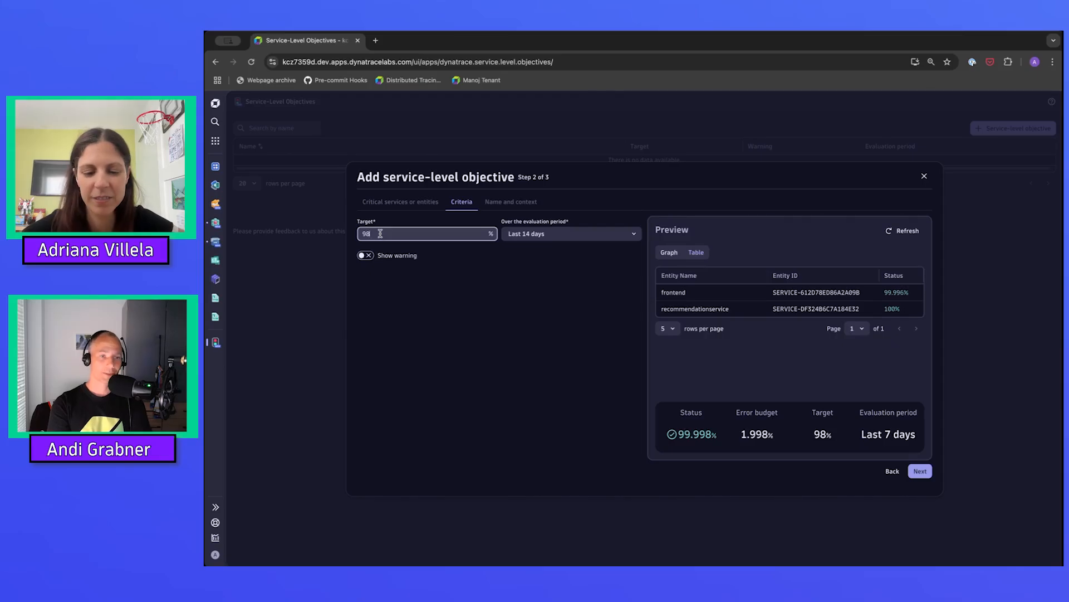
{"action": "key", "text": "BackSpace"}
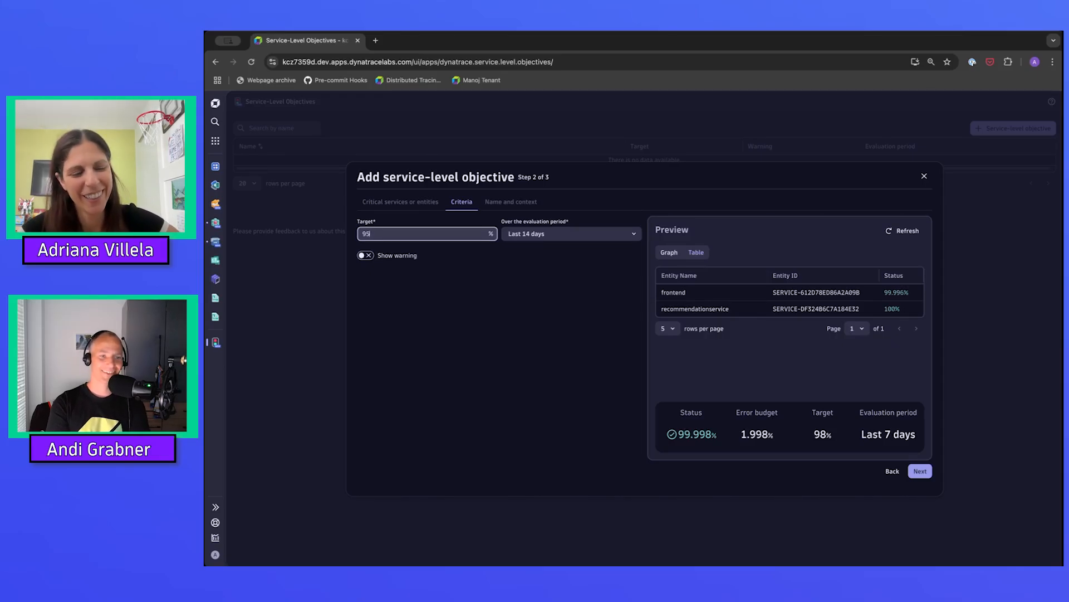
{"action": "key", "text": "Tab"}
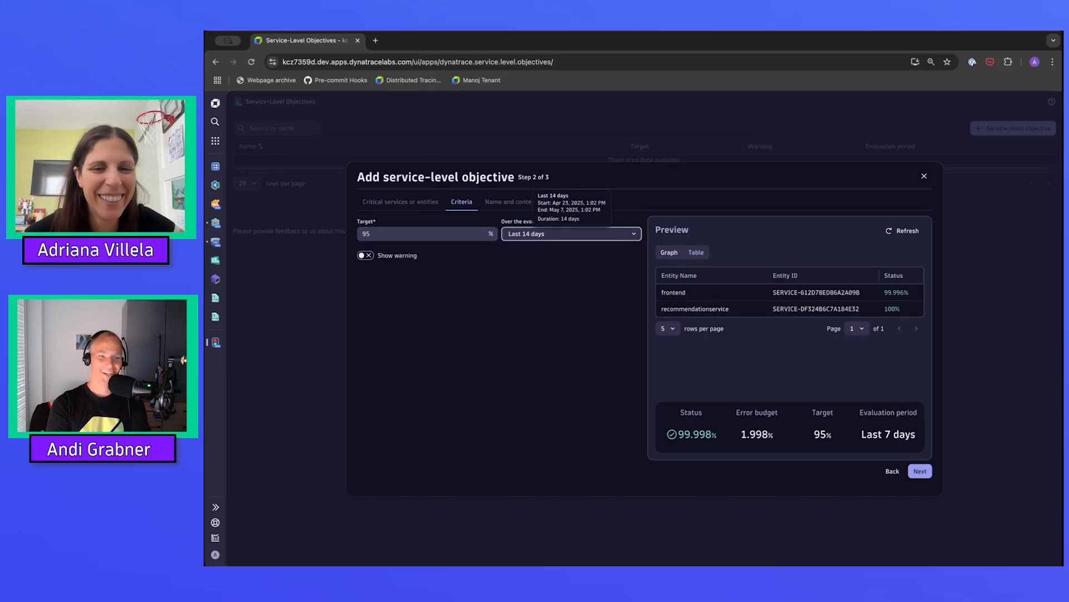
{"action": "left_click", "coordinate": [410, 288]}
Set the objective's target to 90%.
{"action": "left_click", "coordinate": [384, 234]}
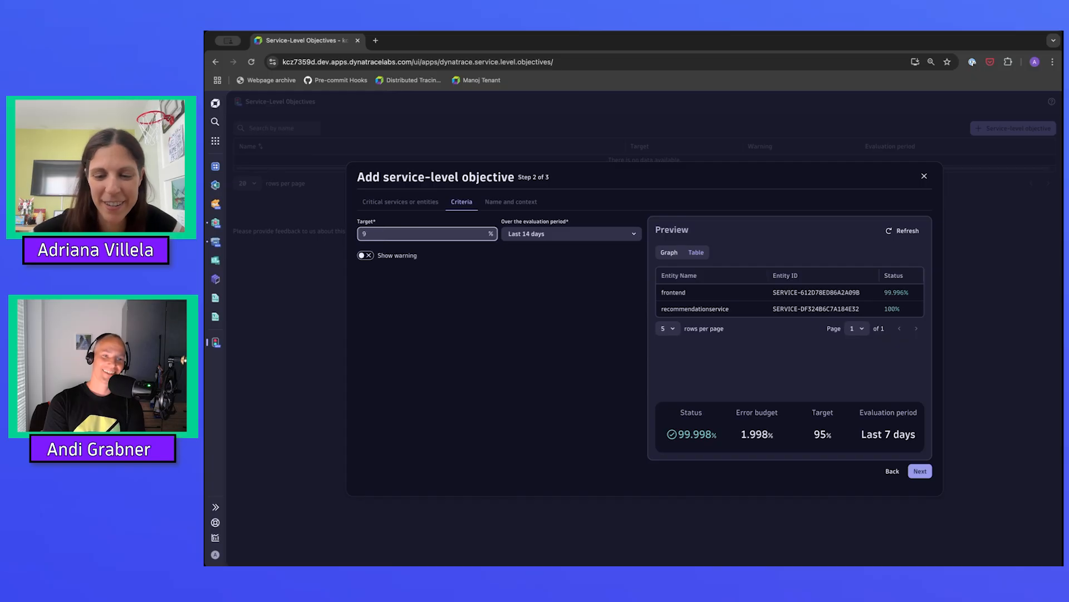
{"action": "key", "text": "BackSpace"}
{"action": "type", "text": "0"}
{"action": "left_click", "coordinate": [393, 273]}
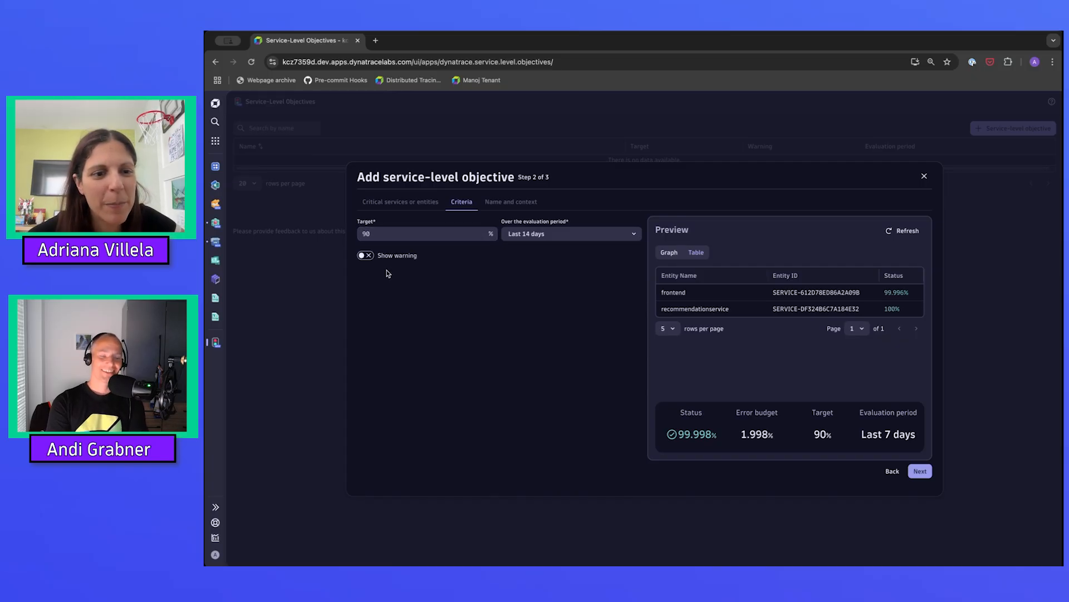
Enable the warning for the objective and set its threshold to 95%.
{"action": "left_click", "coordinate": [365, 257]}
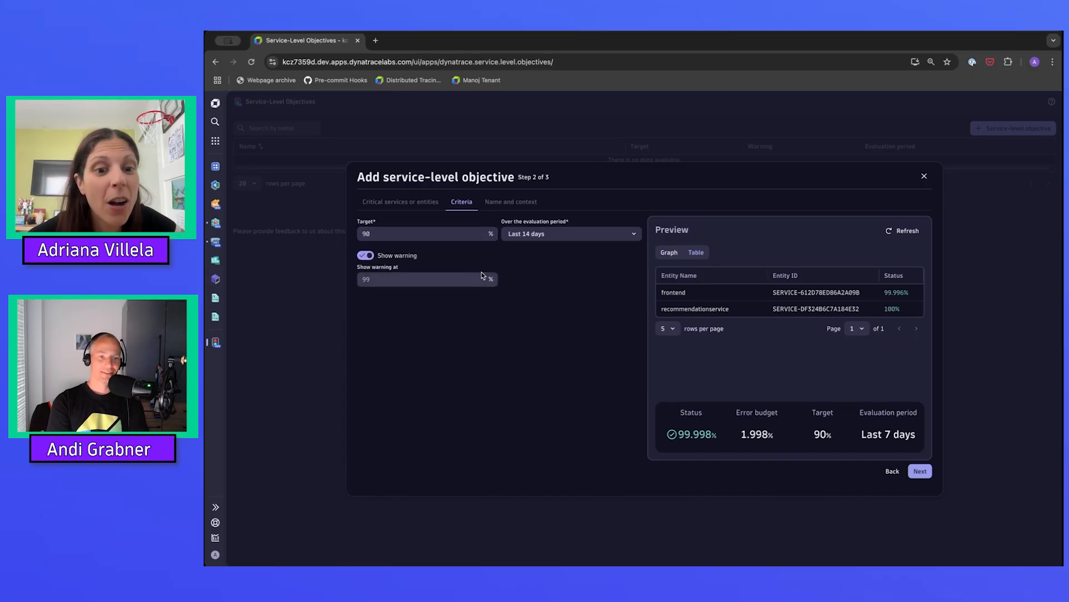
{"action": "left_click", "coordinate": [402, 281]}
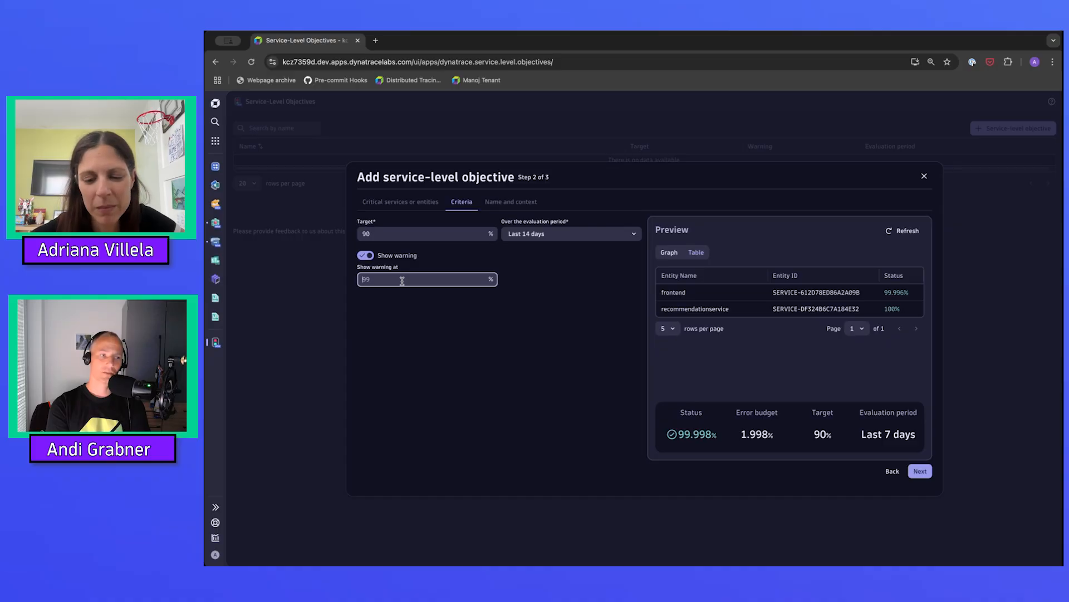
{"action": "type", "text": "85"}
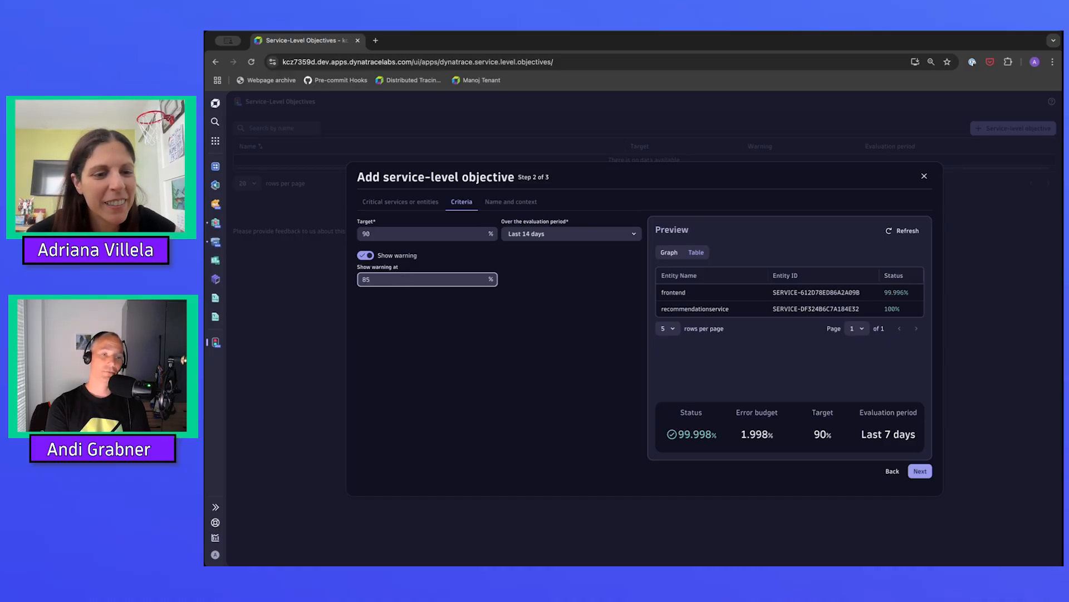
{"action": "key", "text": "BackSpace"}
{"action": "key", "text": "BackSpace"}
{"action": "type", "text": "95"}
{"action": "key", "text": "Tab"}
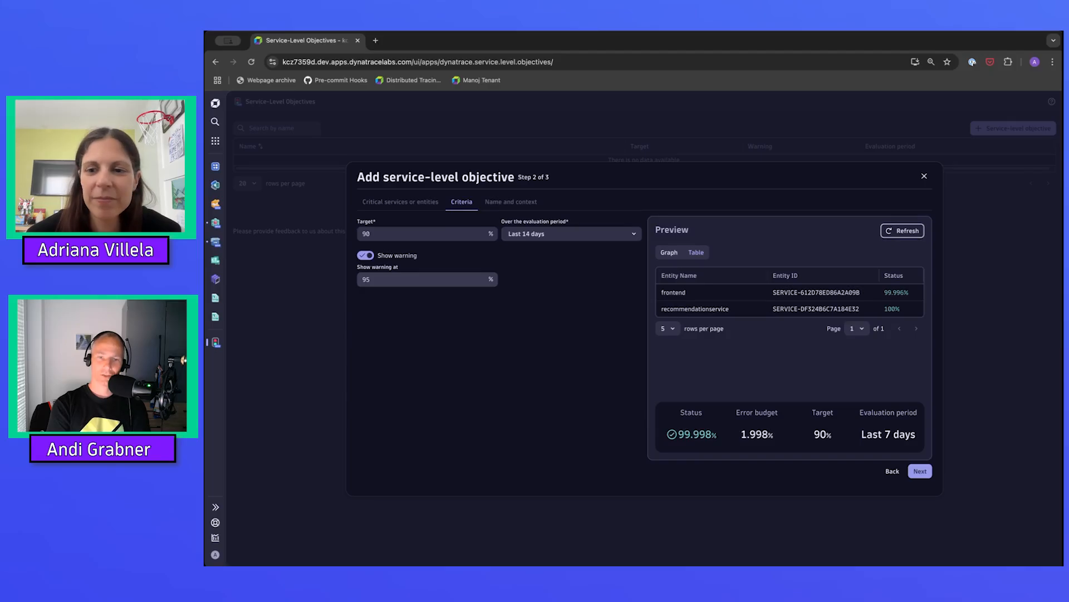
Refresh the objective's preview and examine the status graph over the evaluation period.
{"action": "left_click", "coordinate": [906, 231]}
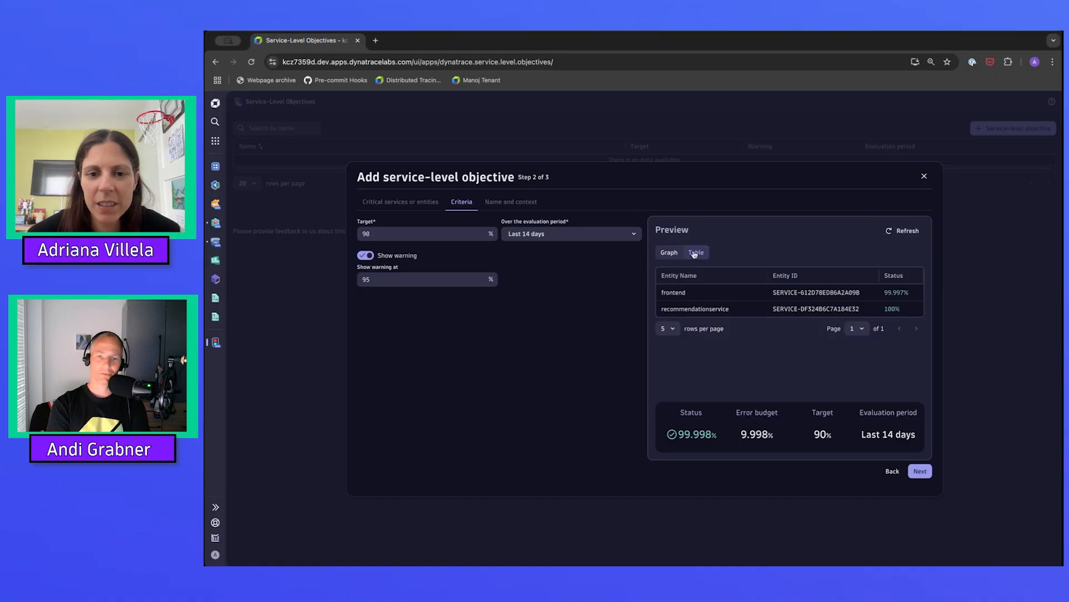
{"action": "left_click", "coordinate": [669, 253]}
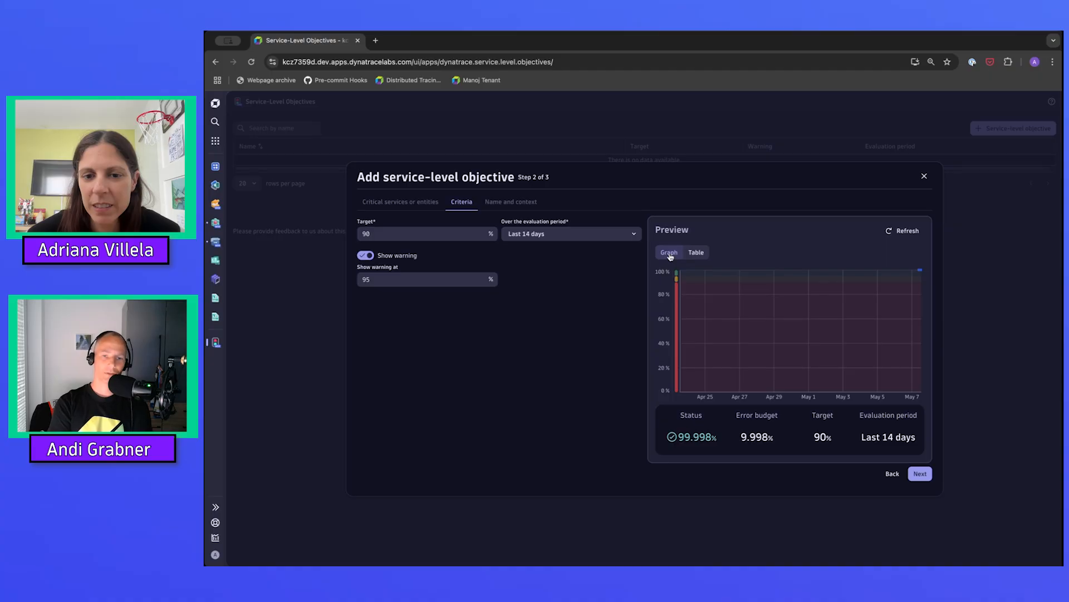
{"action": "mouse_move", "coordinate": [678, 282]}
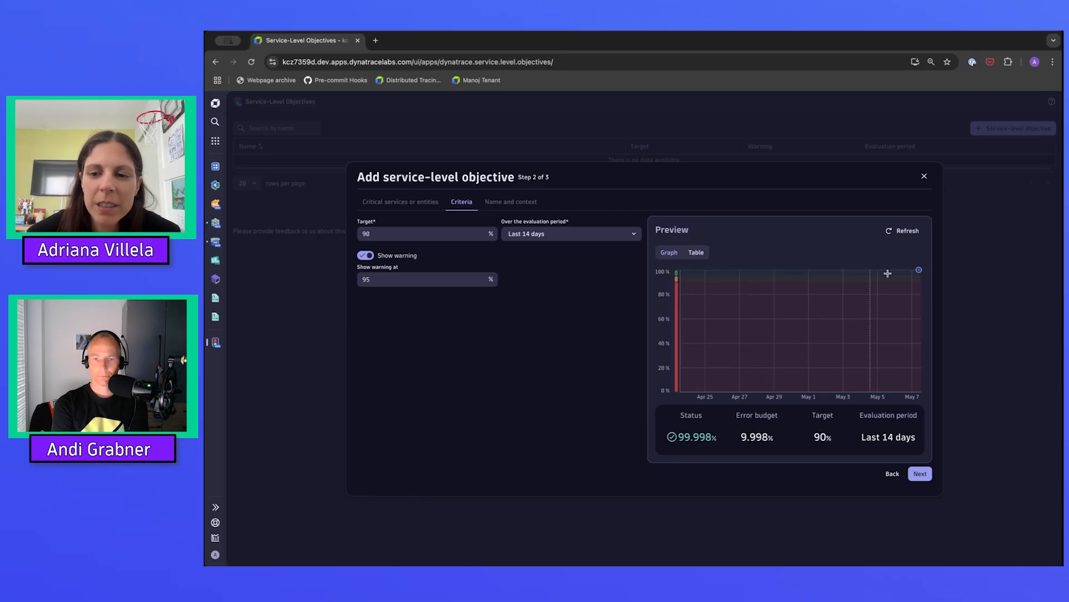
{"action": "mouse_move", "coordinate": [920, 271]}
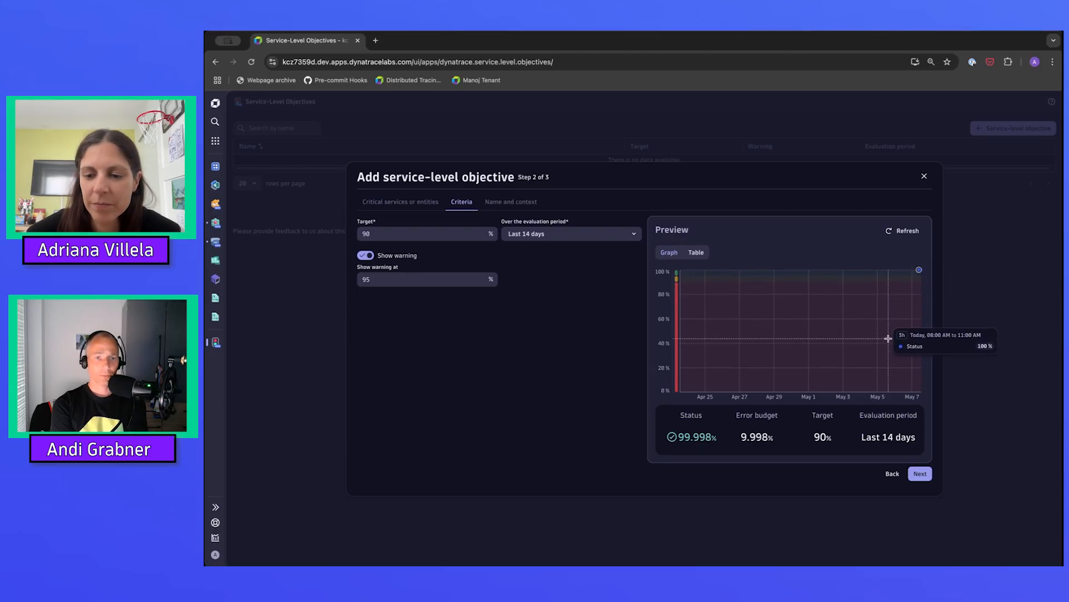
Continue to the objective's name and context and name it "OTel Demo Availability".
{"action": "left_click", "coordinate": [920, 473]}
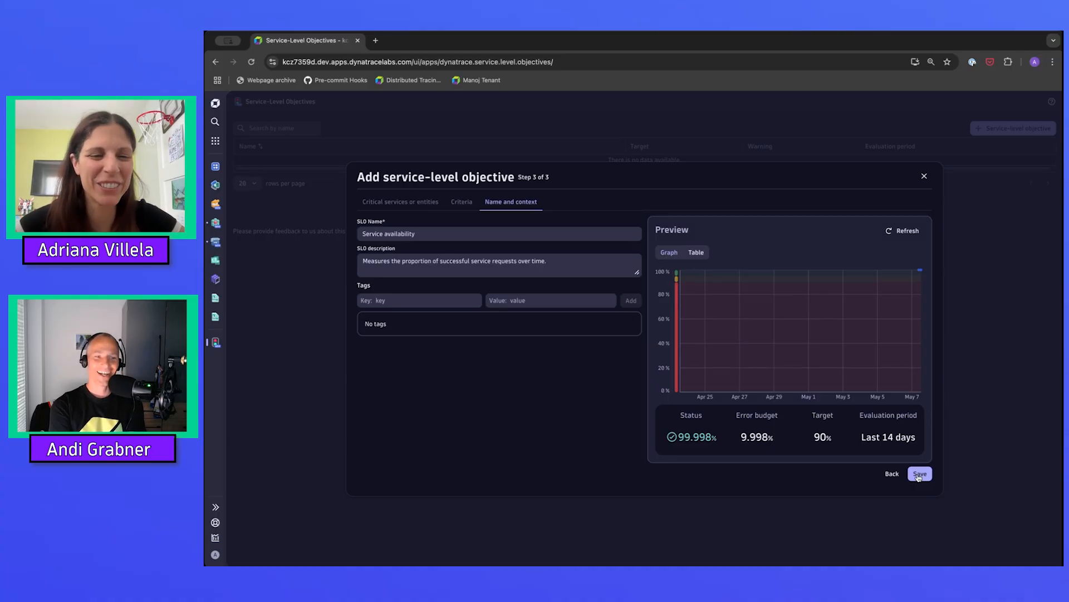
{"action": "triple_click", "coordinate": [423, 233]}
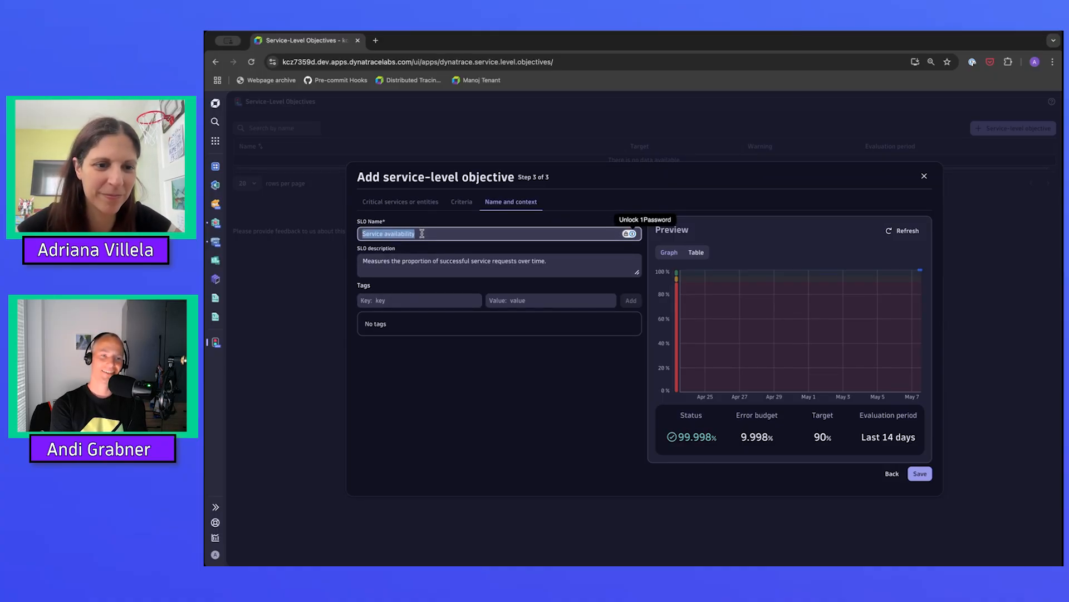
{"action": "type", "text": "OTel Dem"}
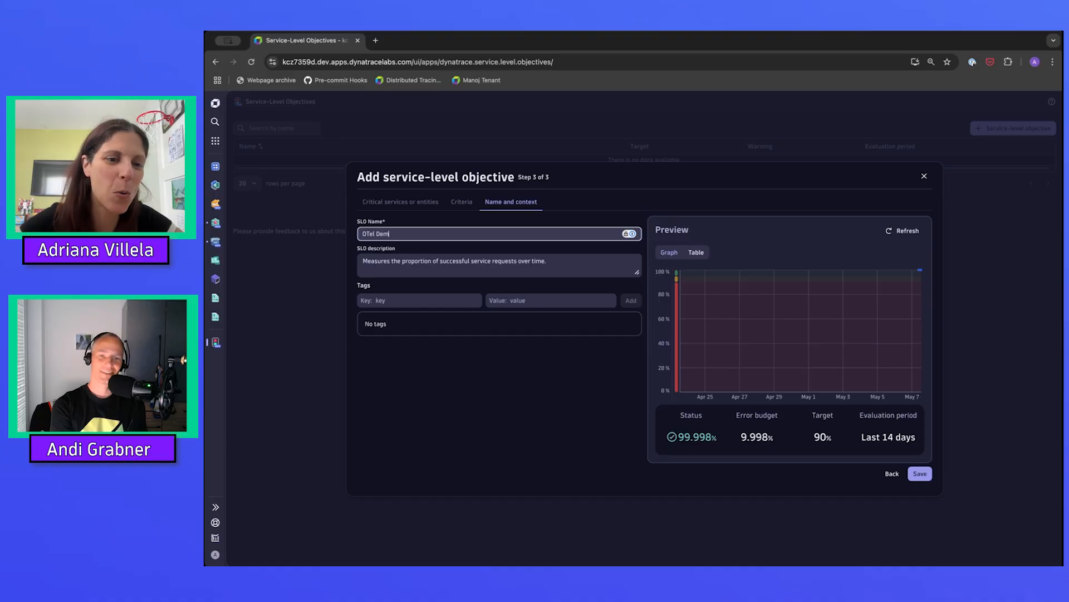
{"action": "type", "text": "o SLO"}
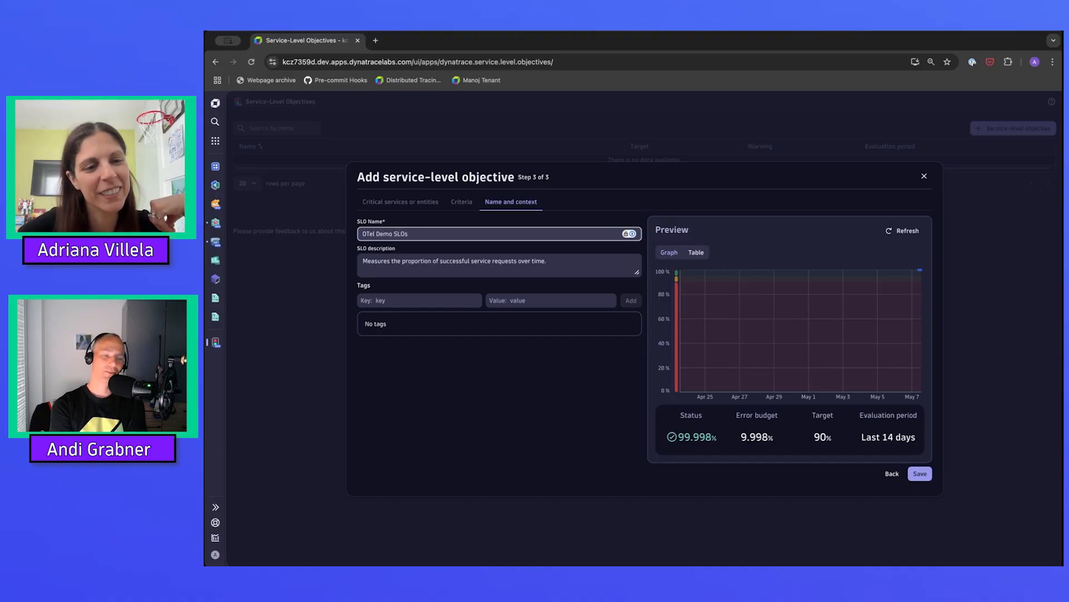
{"action": "type", "text": "s"}
{"action": "key", "text": "alt+shift+Left"}
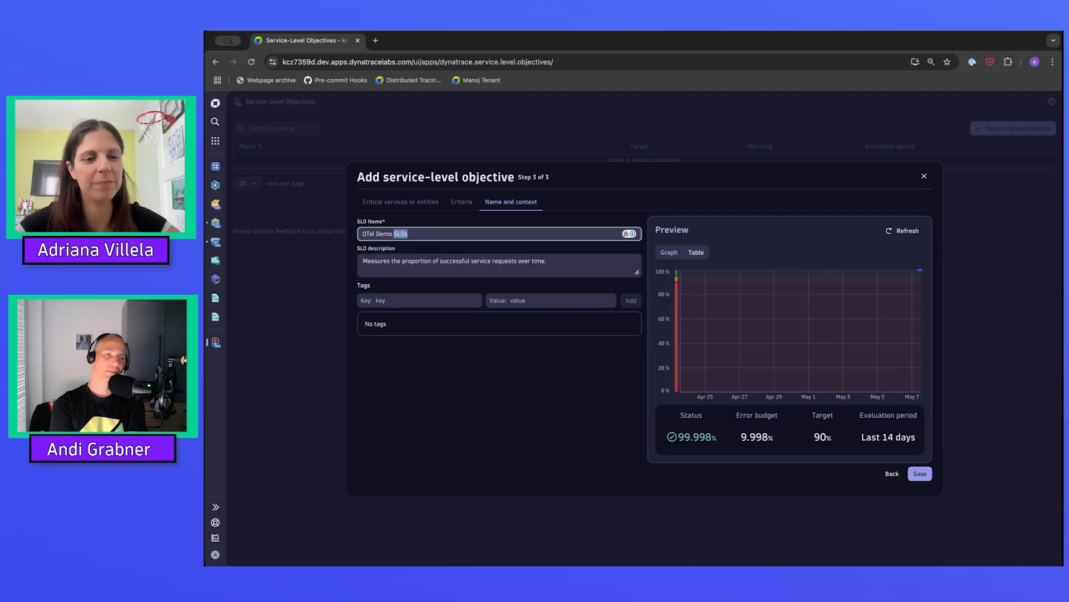
{"action": "type", "text": "Availability"}
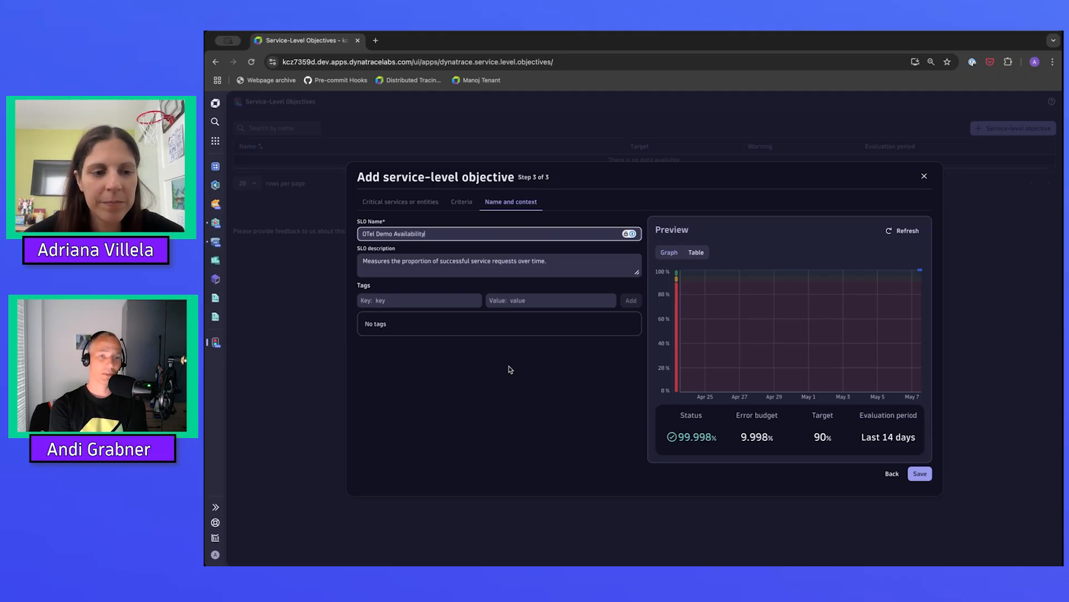
Extend the SLO description so that it ends with "over time for recommendation and frontend services.".
{"action": "left_click", "coordinate": [473, 261]}
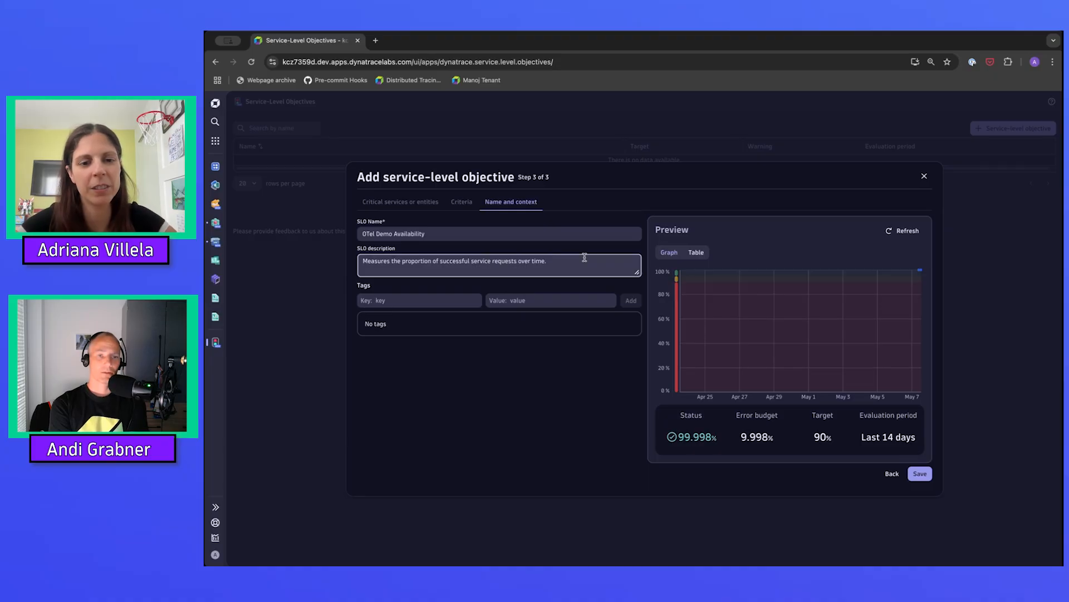
{"action": "key", "text": "BackSpace"}
{"action": "type", "text": "for reocm"}
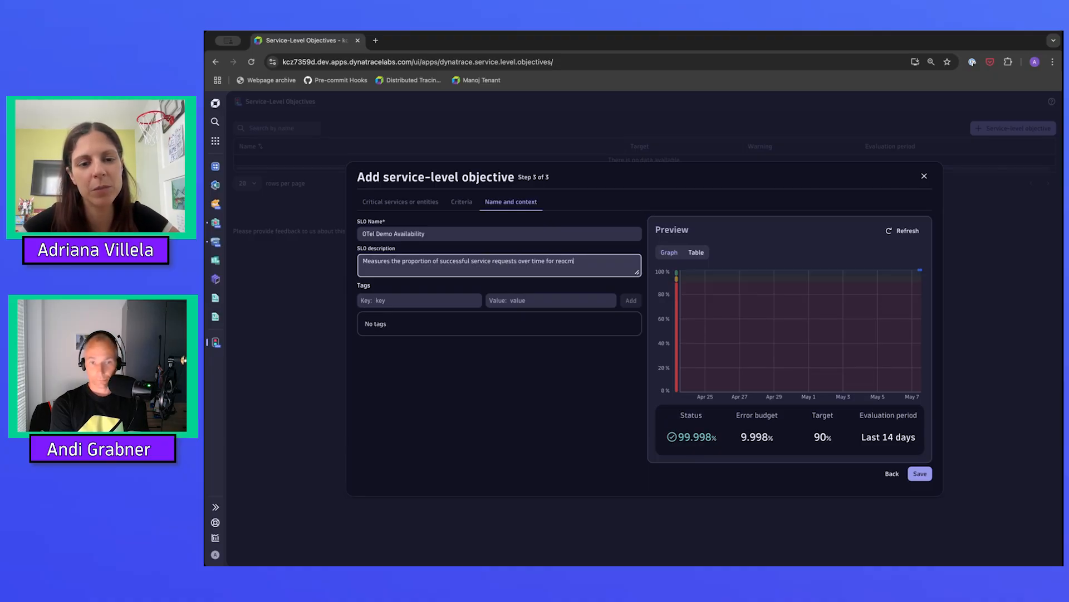
{"action": "key", "text": "BackSpace"}
{"action": "key", "text": "BackSpace"}
{"action": "key", "text": "BackSpace"}
{"action": "type", "text": "commend"}
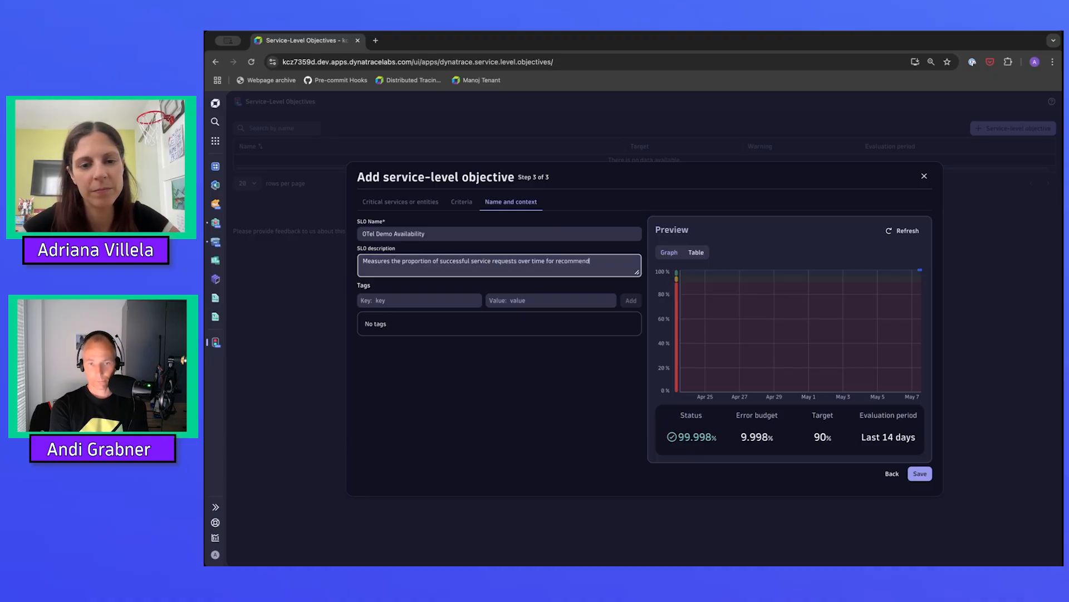
{"action": "type", "text": "ation and fronten"}
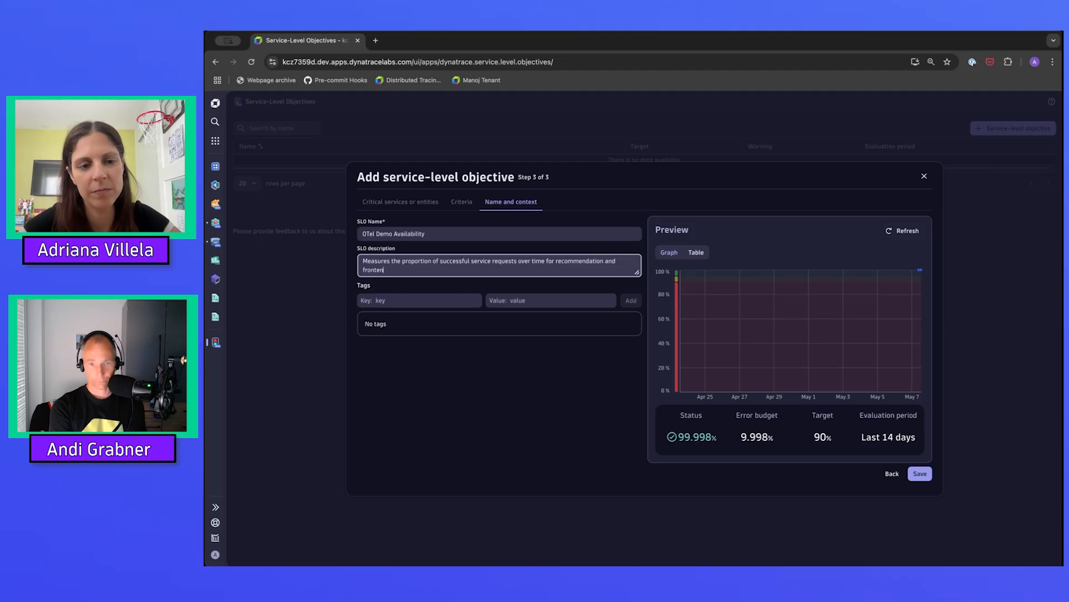
{"action": "type", "text": "d services."}
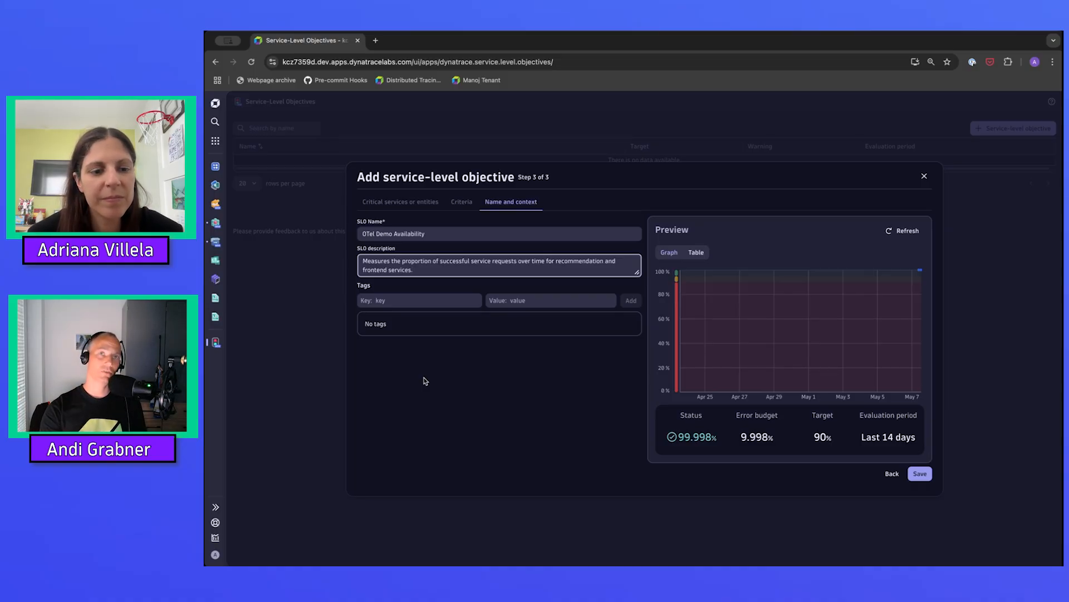
Add a tag to the objective with the key "level" and the value "gold".
{"action": "left_click", "coordinate": [399, 301]}
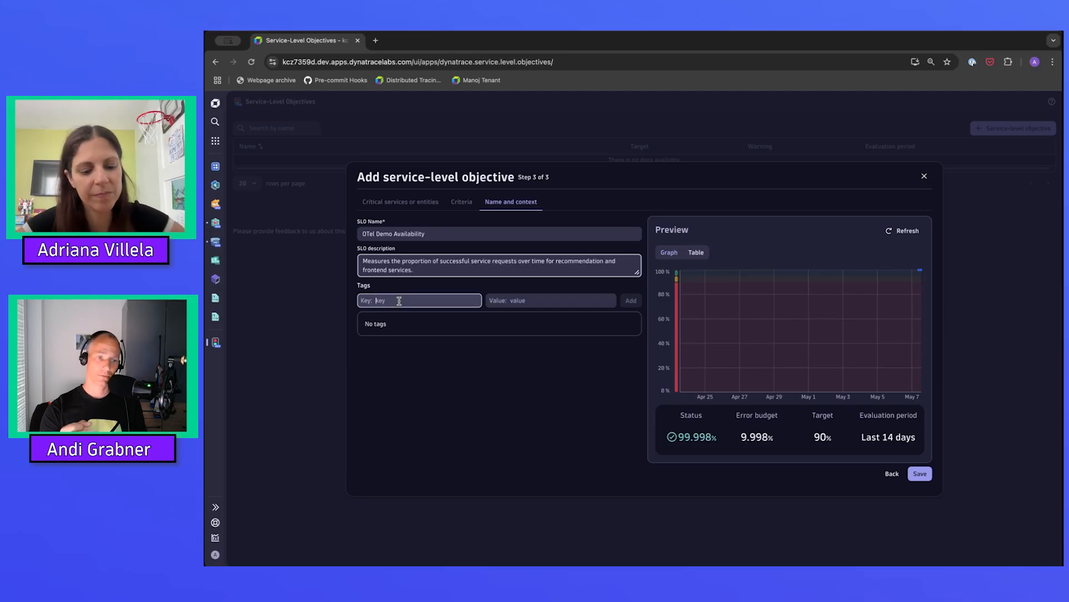
{"action": "type", "text": "level"}
{"action": "key", "text": "Tab"}
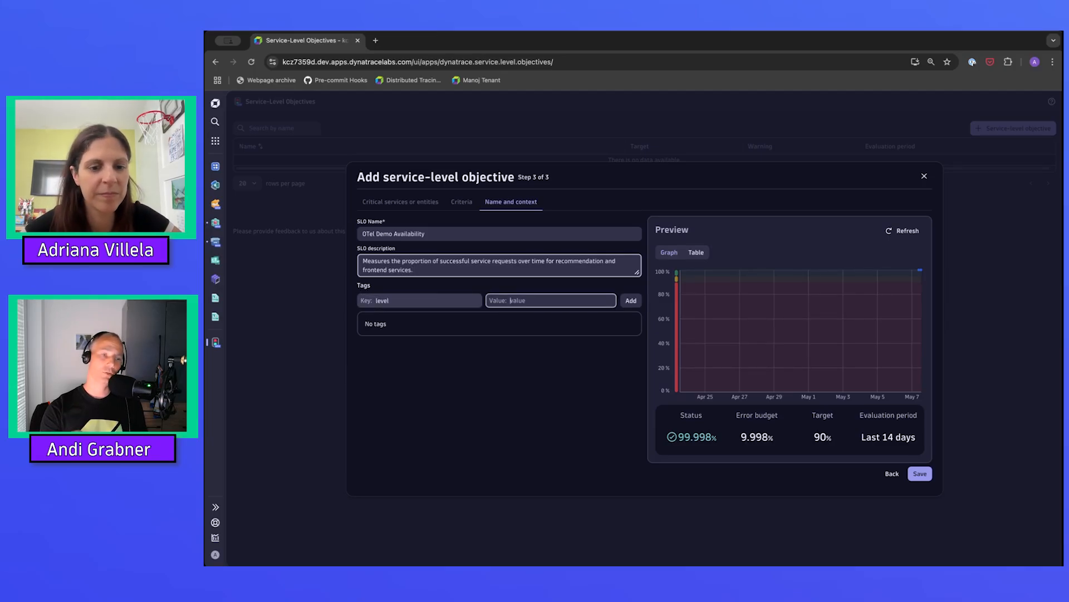
{"action": "type", "text": "gold"}
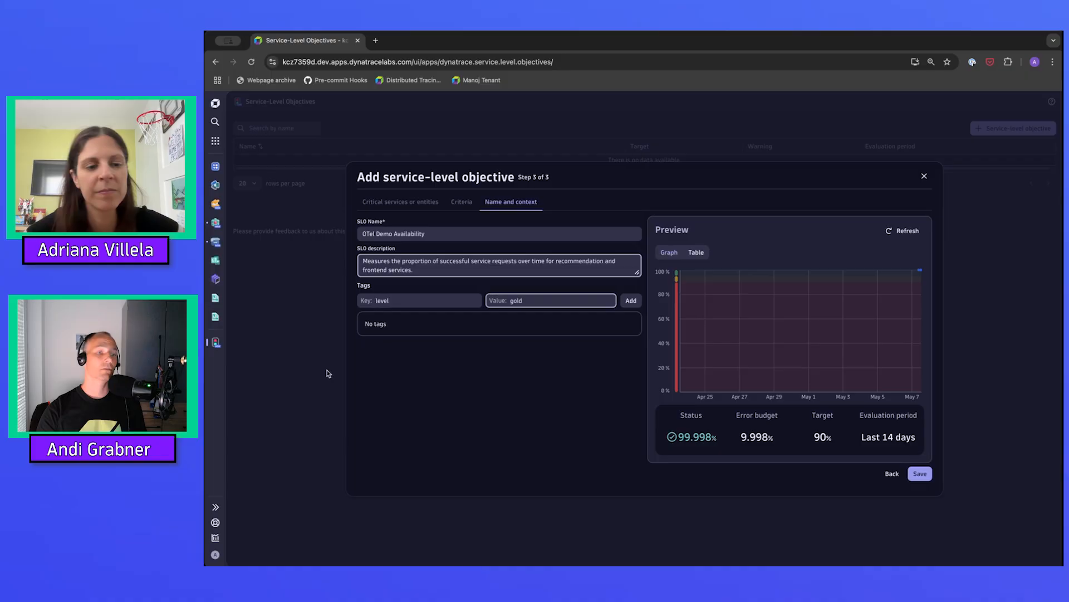
{"action": "left_click", "coordinate": [429, 424]}
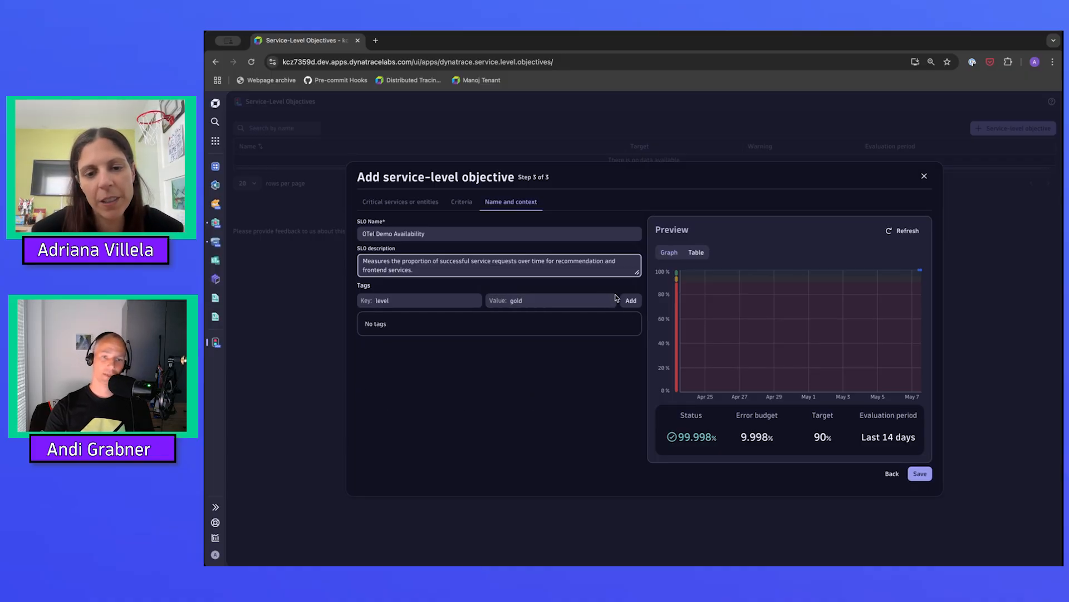
{"action": "left_click", "coordinate": [632, 301]}
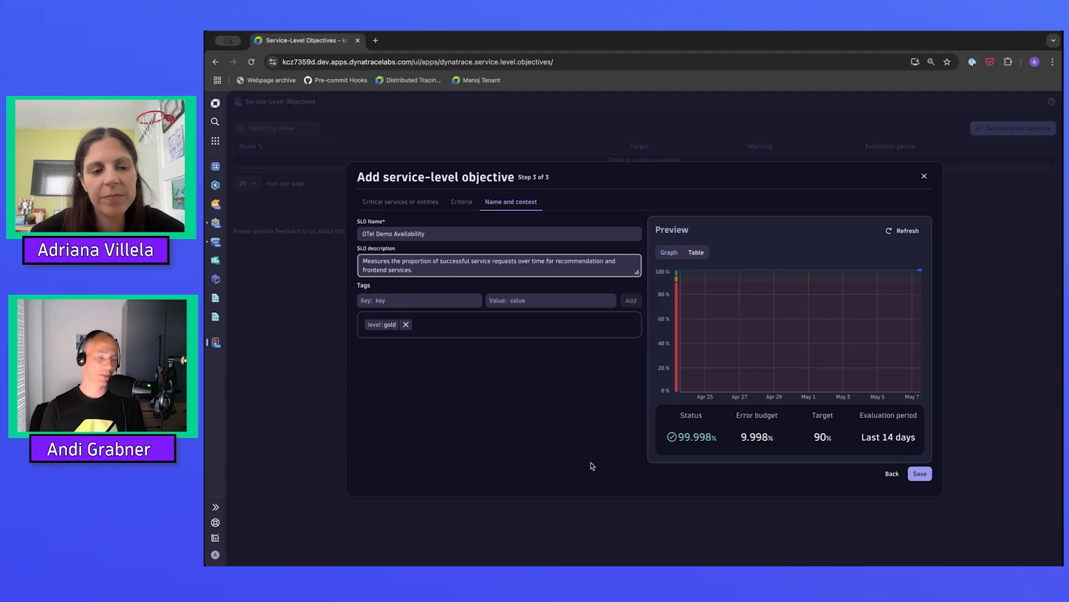
Add a second tag with the key "owner" and the owner's first name as its value.
{"action": "left_click", "coordinate": [446, 299]}
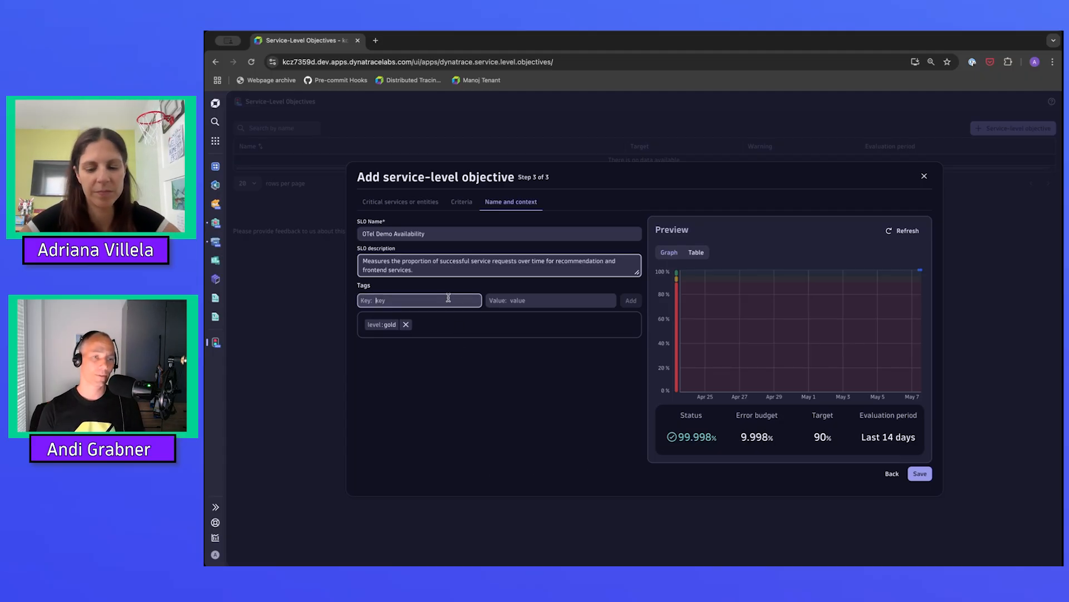
{"action": "type", "text": "owe"}
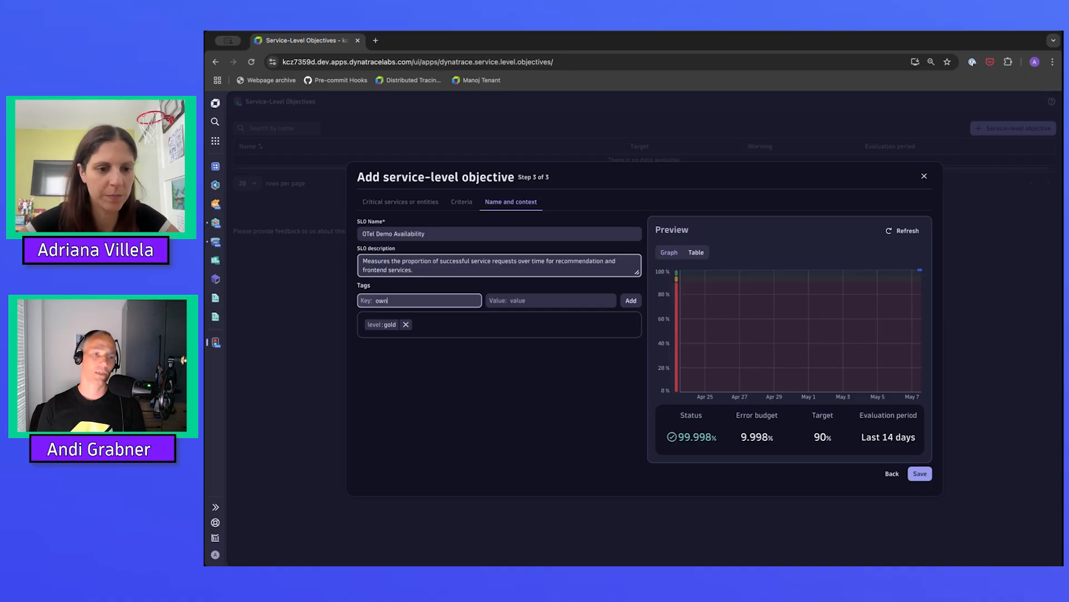
{"action": "type", "text": "er"}
{"action": "key", "text": "Tab"}
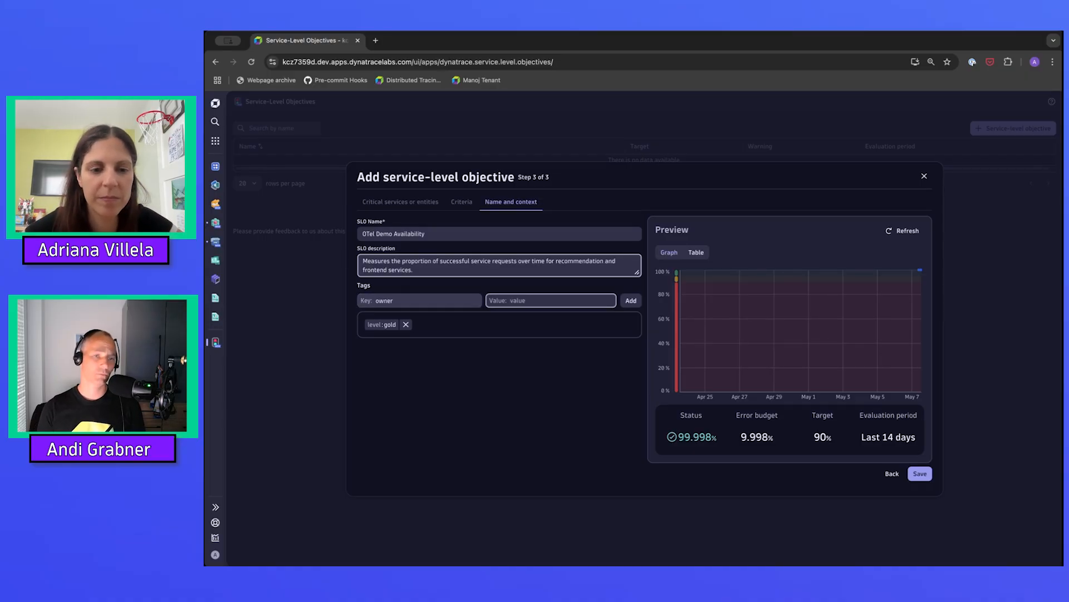
{"action": "type", "text": "adriana"}
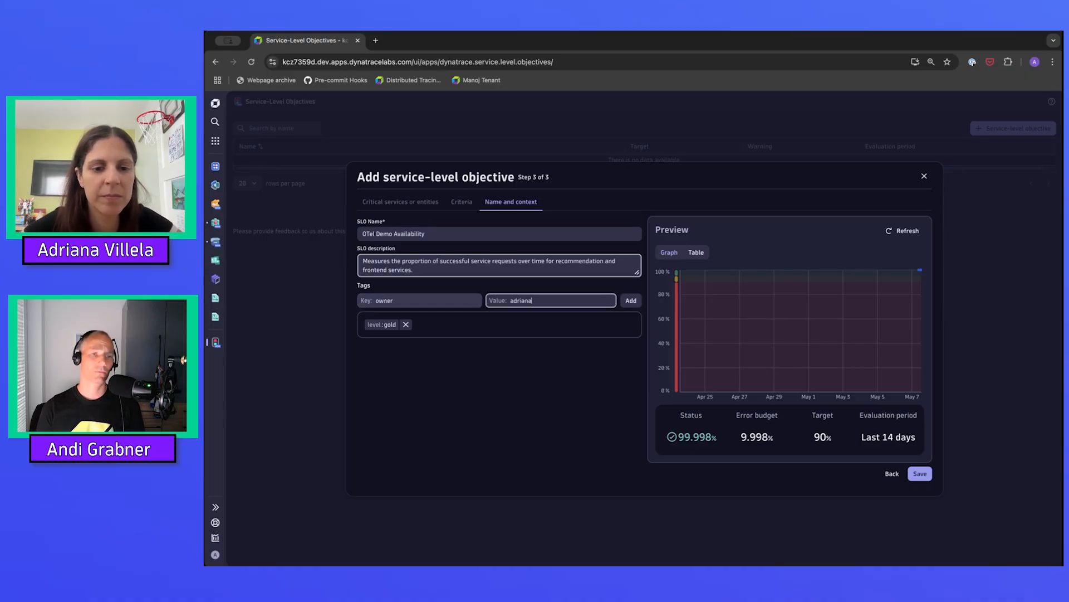
{"action": "left_click", "coordinate": [631, 302]}
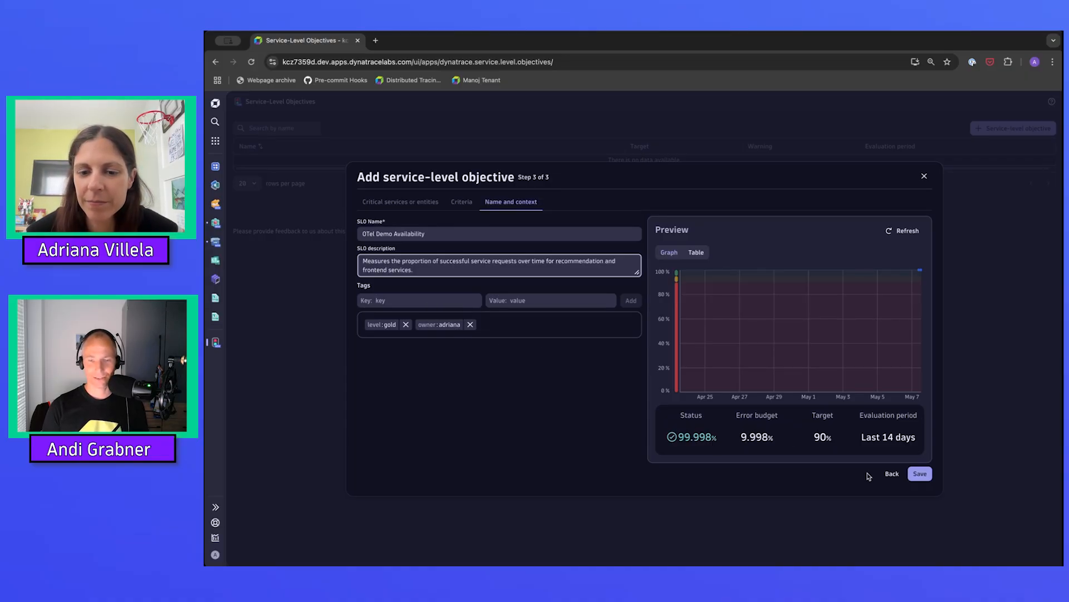
Save the service-level objective and review its status details from the objectives list.
{"action": "left_click", "coordinate": [920, 473]}
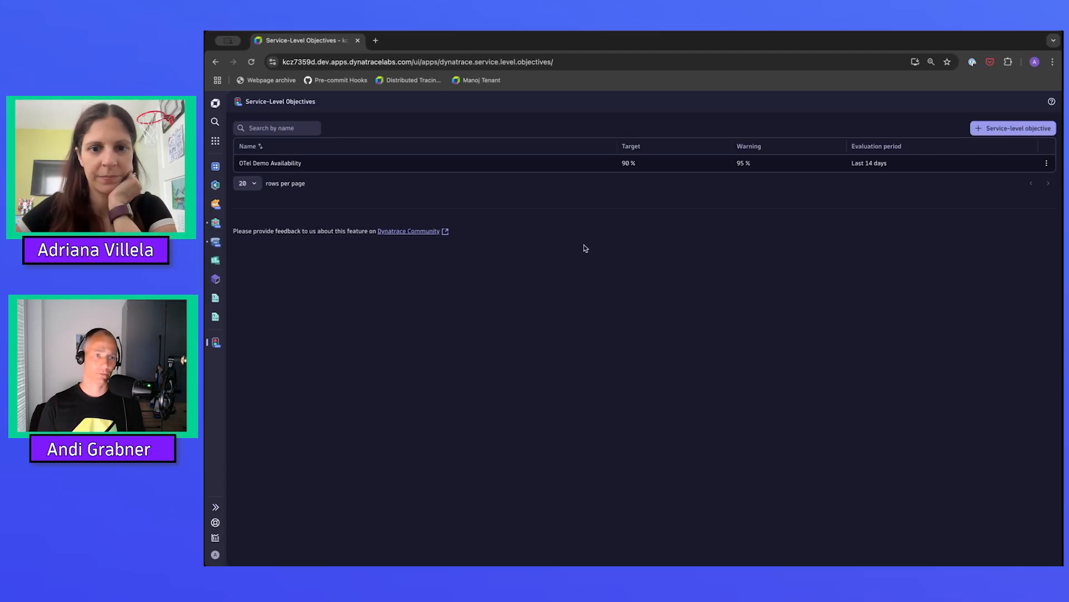
{"action": "left_click", "coordinate": [597, 162]}
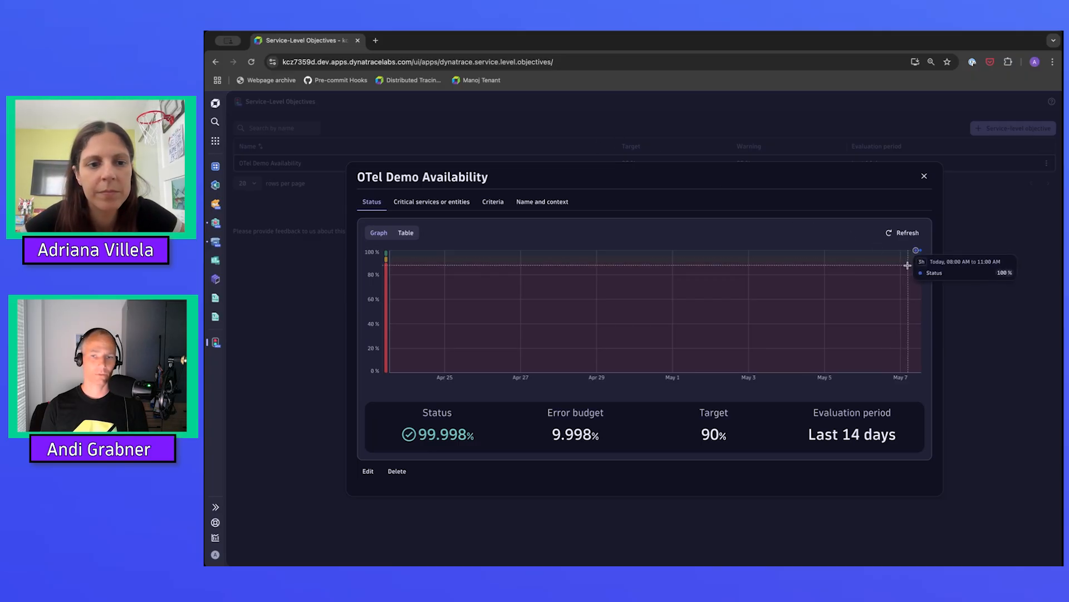
{"action": "left_click", "coordinate": [925, 177]}
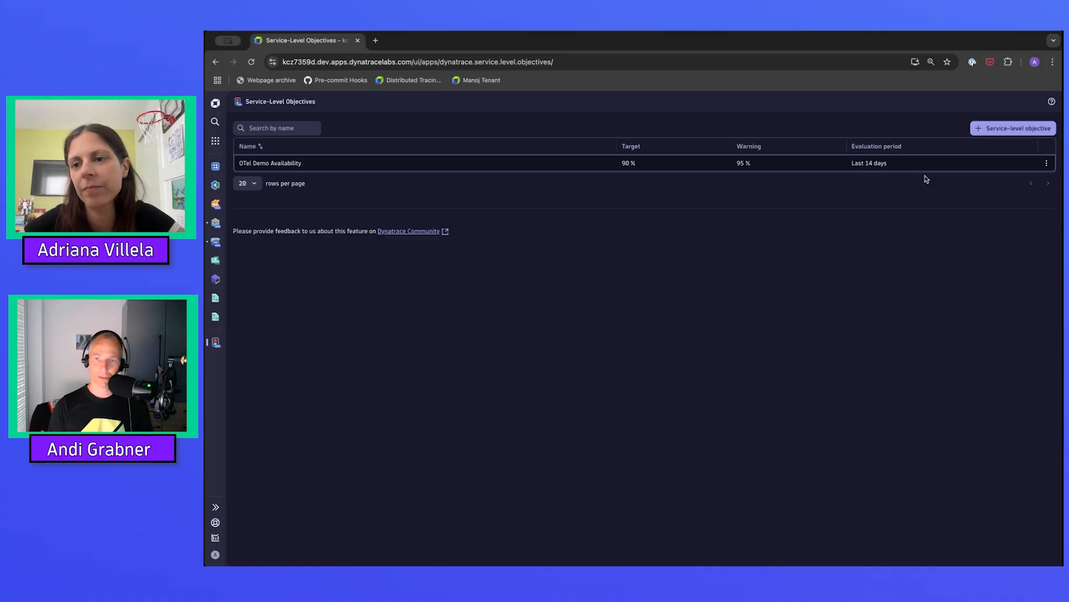
Add the OTel Demo Availability objective to a new dashboard.
{"action": "left_click", "coordinate": [1047, 163]}
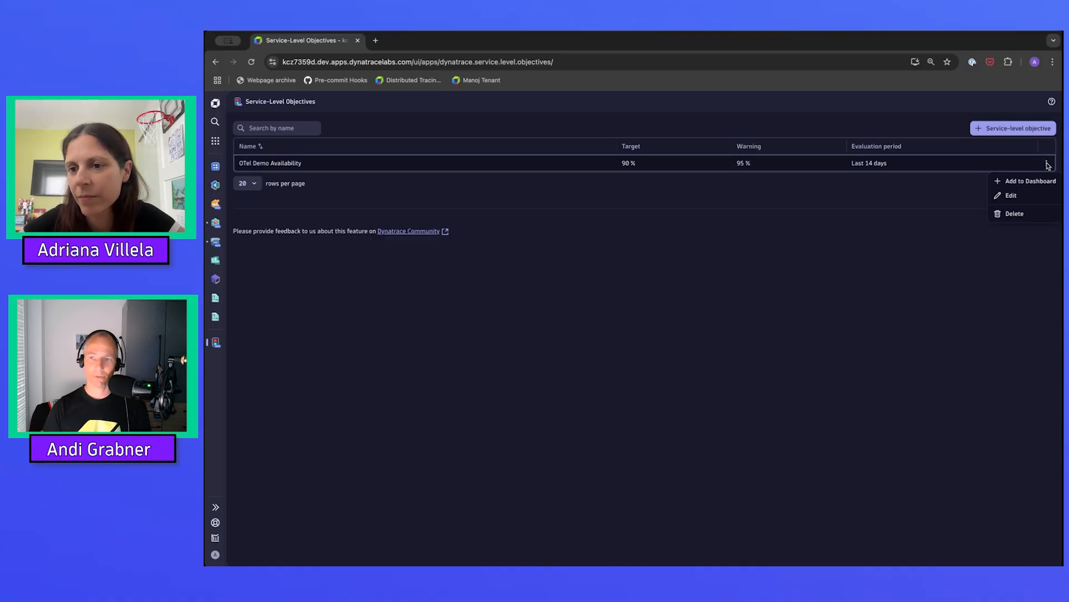
{"action": "left_click", "coordinate": [1026, 182]}
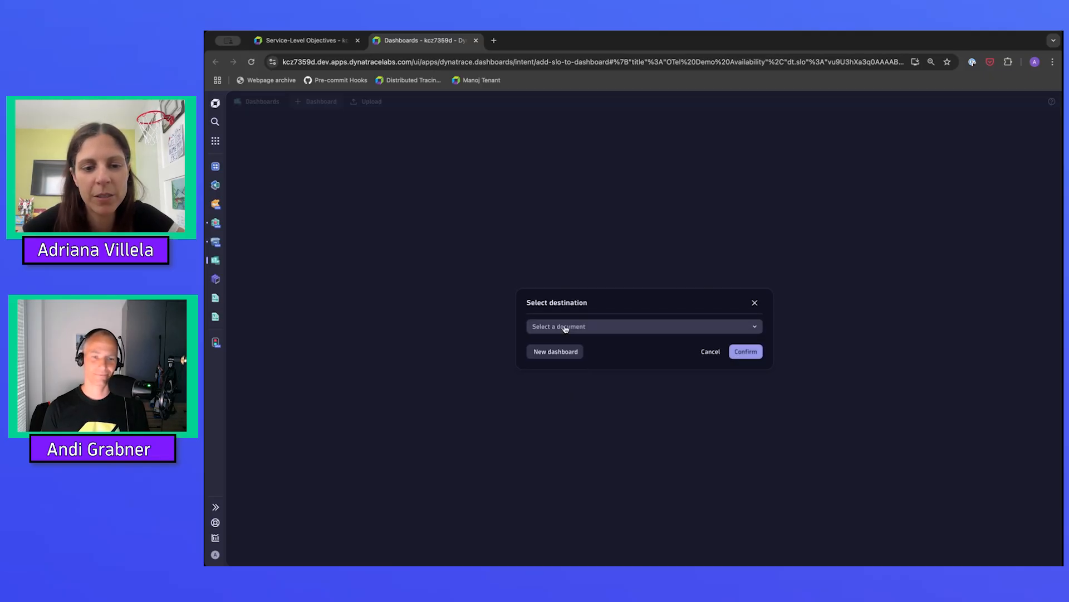
{"action": "left_click", "coordinate": [558, 351]}
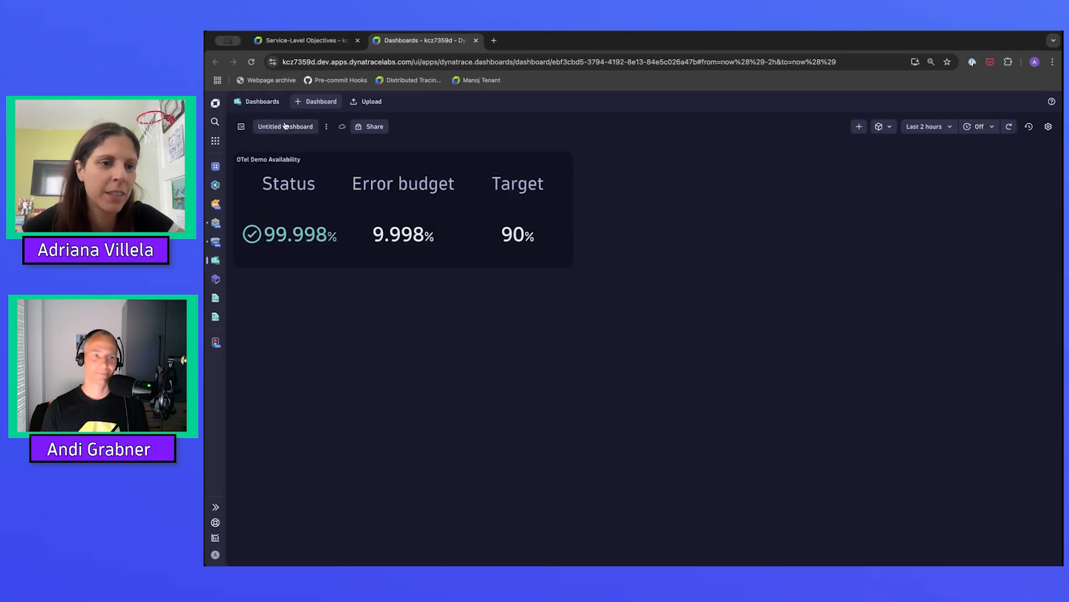
Rename the new dashboard as "SLO Dashboard" and select the OTel Demo Availability tile.
{"action": "left_click", "coordinate": [285, 126]}
{"action": "type", "text": "S"}
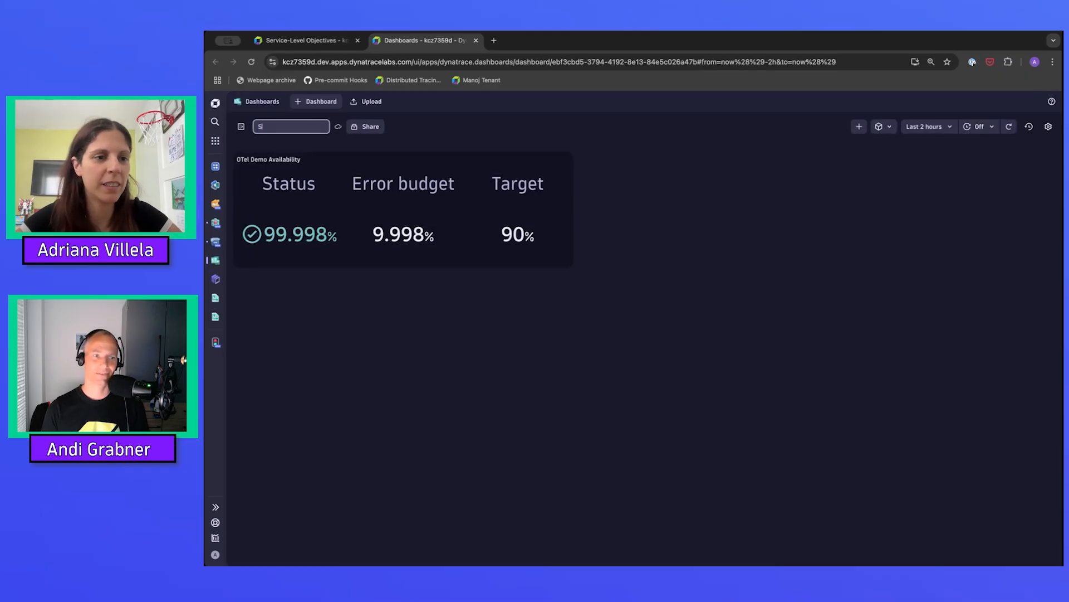
{"action": "type", "text": "LO Dashb"}
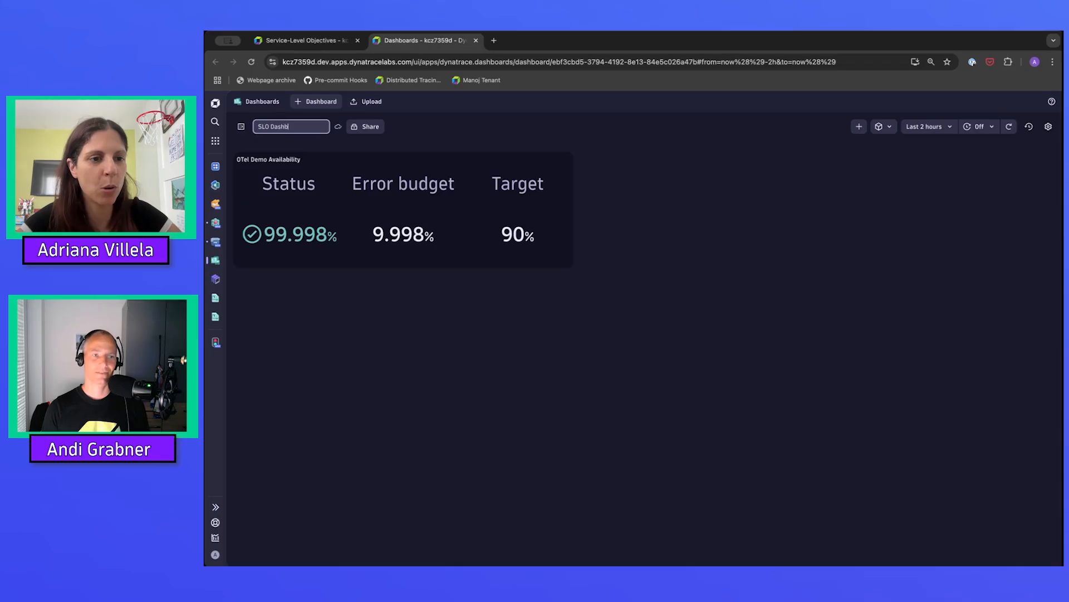
{"action": "type", "text": "oard"}
{"action": "left_click", "coordinate": [342, 323]}
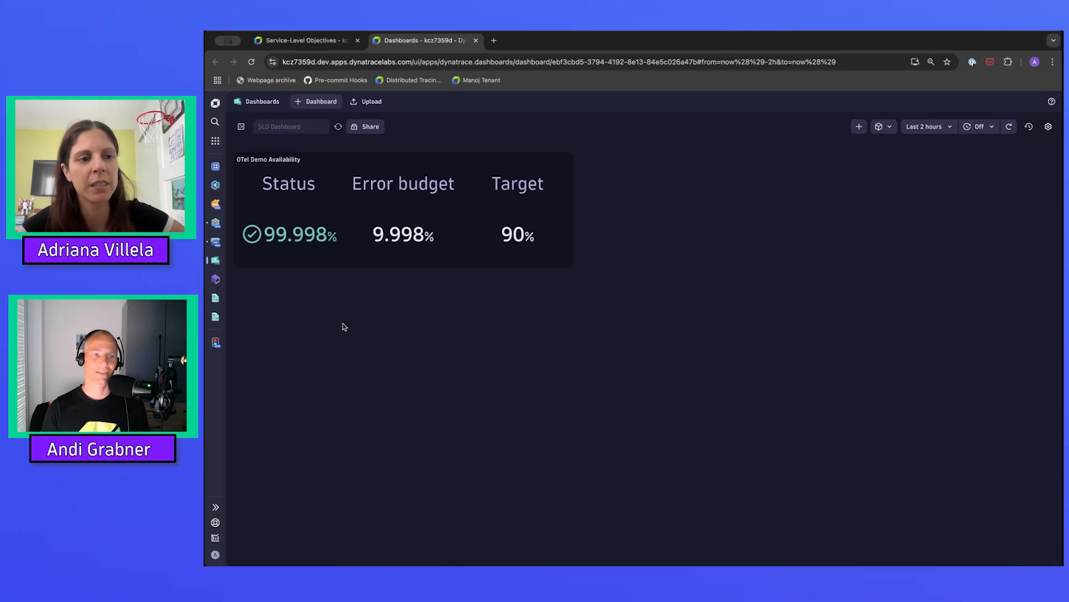
{"action": "left_click", "coordinate": [360, 180]}
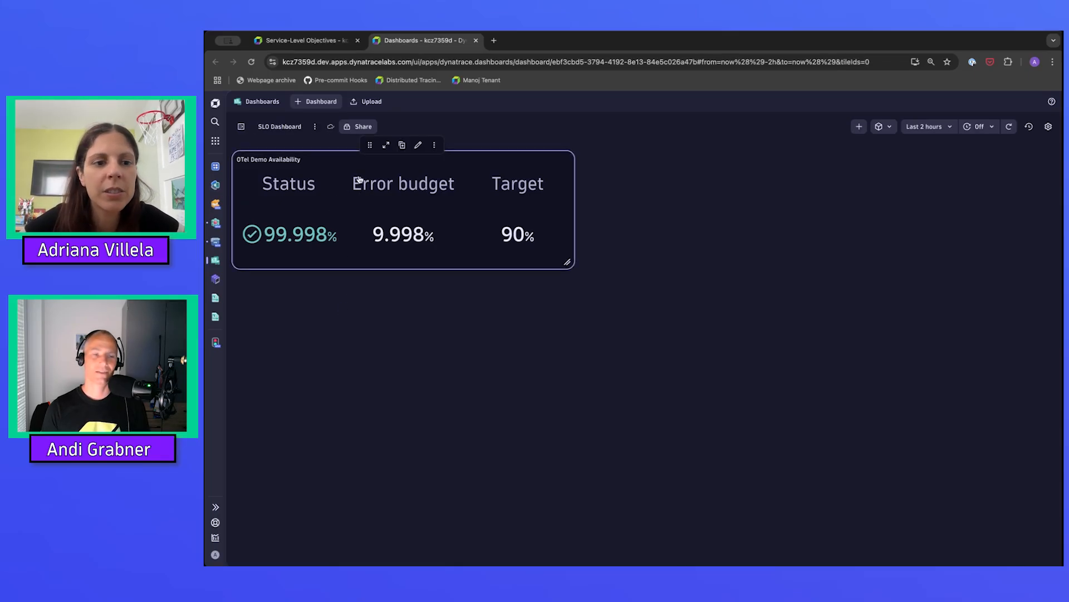
Review the service-level objective definition behind the OTel Demo Availability tile, and close it without changes.
{"action": "left_click", "coordinate": [419, 145]}
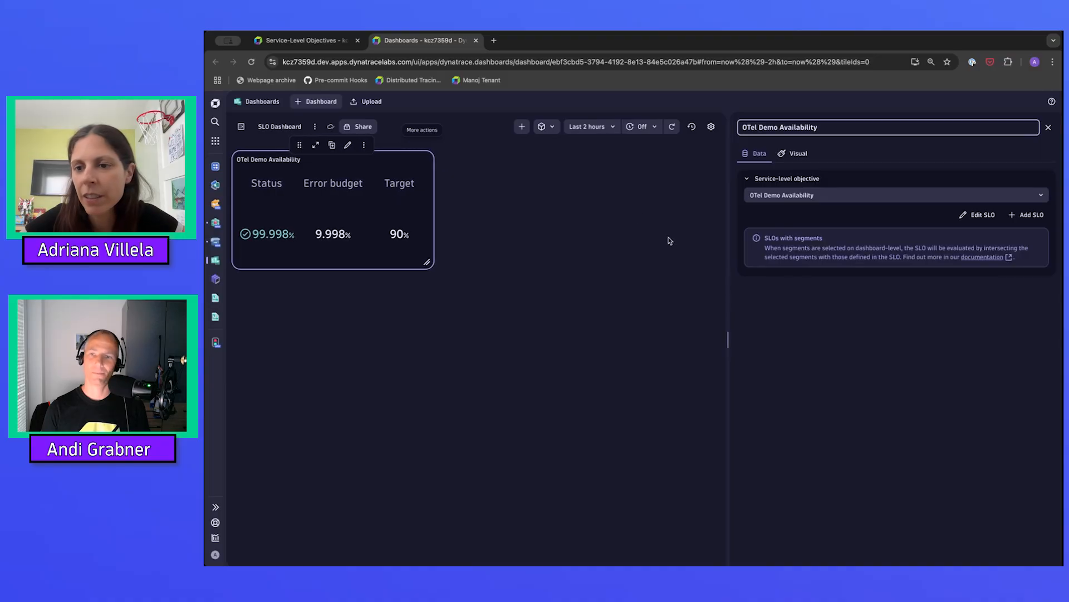
{"action": "left_click", "coordinate": [977, 215]}
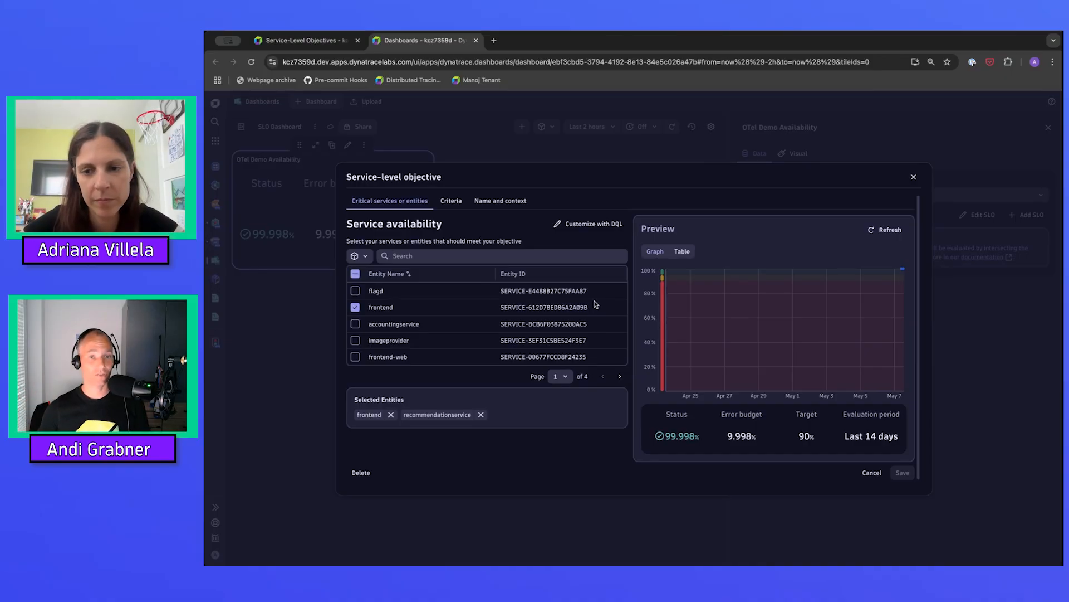
{"action": "left_click", "coordinate": [913, 176]}
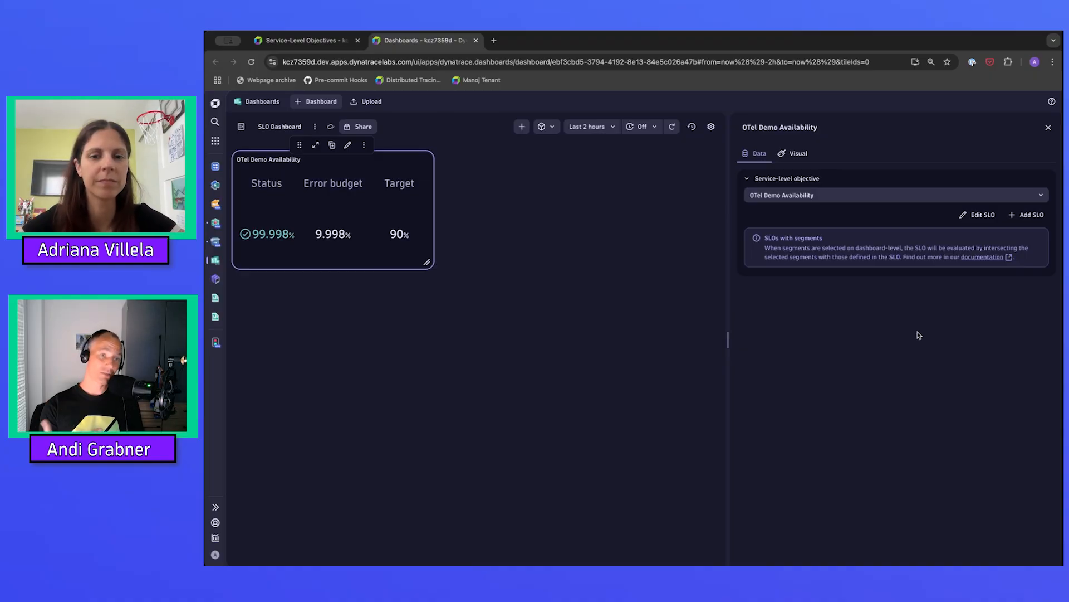
{"action": "left_click", "coordinate": [629, 374]}
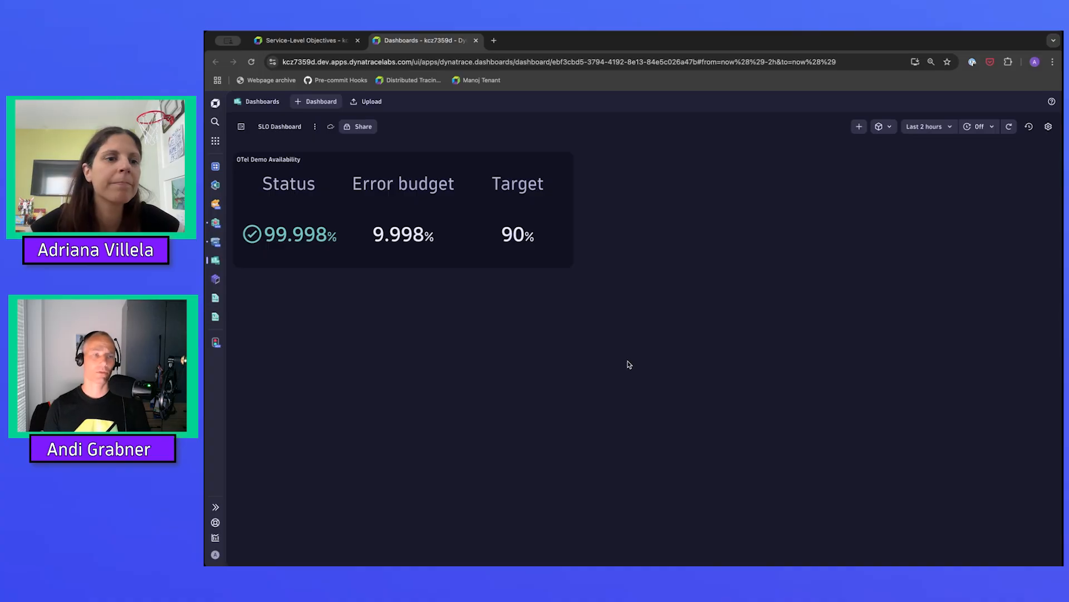
Return to the service-level objectives list and start a new objective from the Service performance template.
{"action": "left_click", "coordinate": [292, 41]}
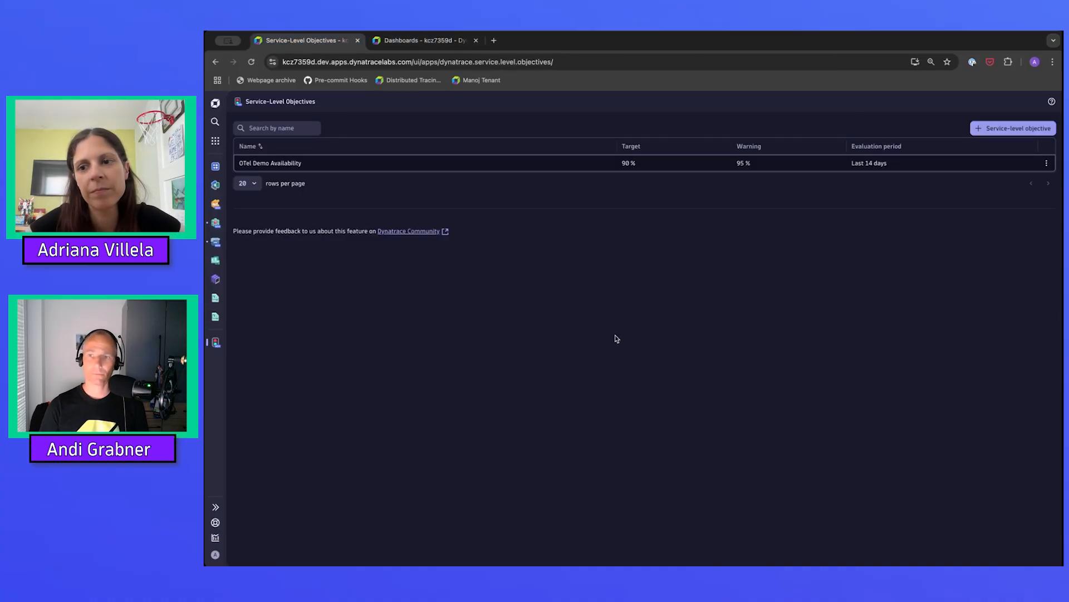
{"action": "left_click", "coordinate": [997, 128]}
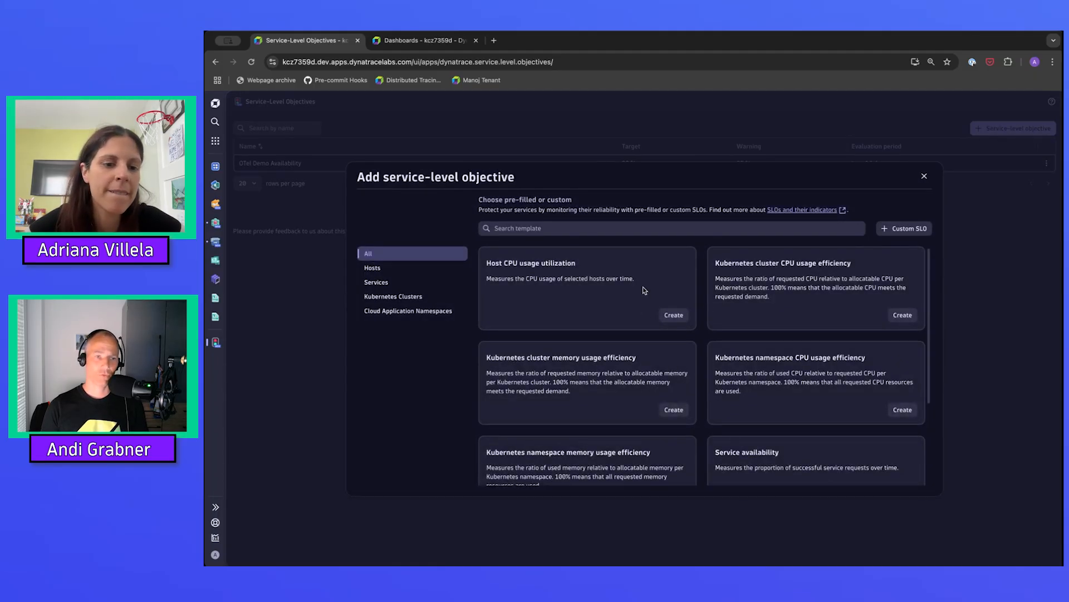
{"action": "left_click", "coordinate": [377, 282]}
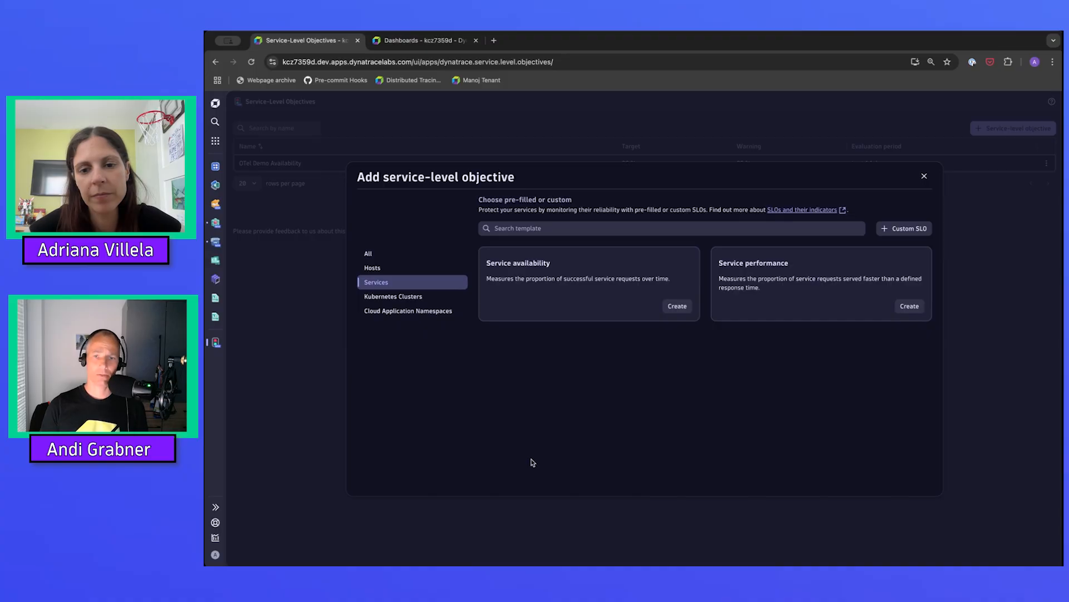
{"action": "left_click", "coordinate": [909, 306]}
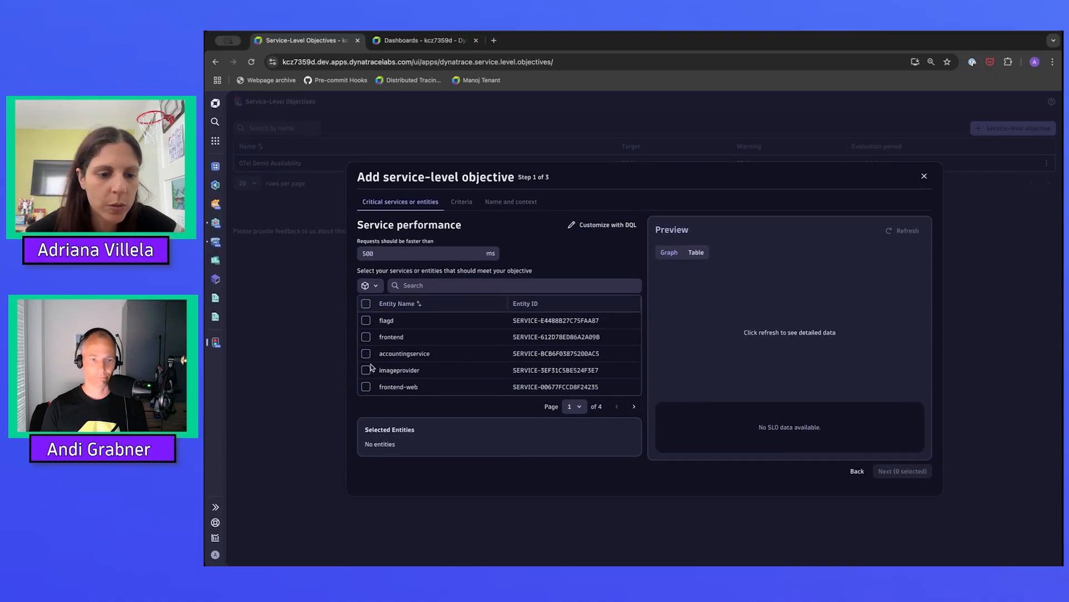
Select the frontend and recommendationservice entities for the performance objective and refresh its preview.
{"action": "left_click", "coordinate": [366, 337]}
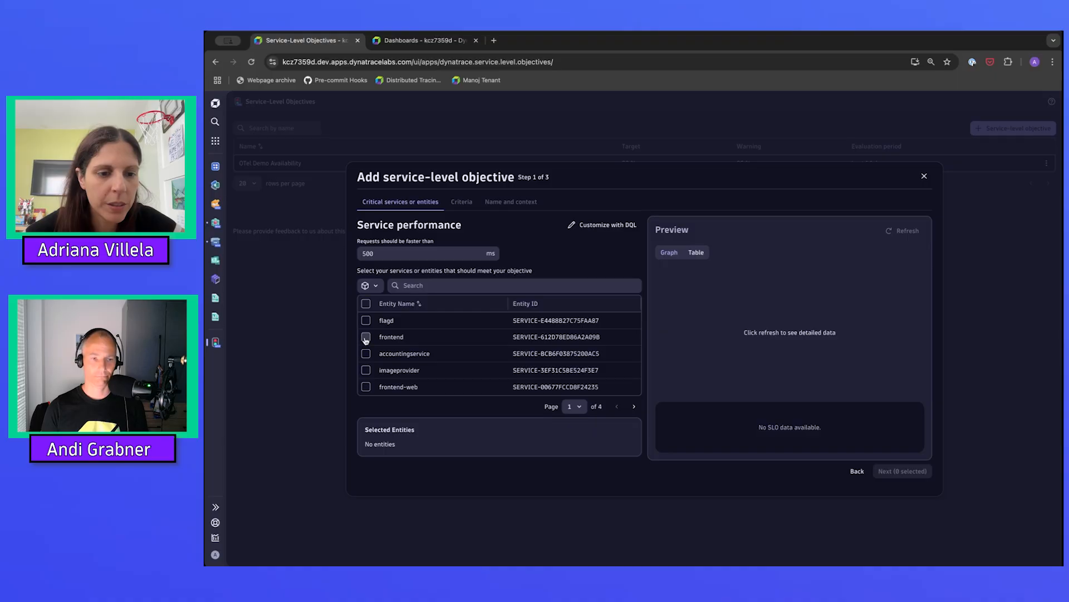
{"action": "left_click", "coordinate": [444, 283]}
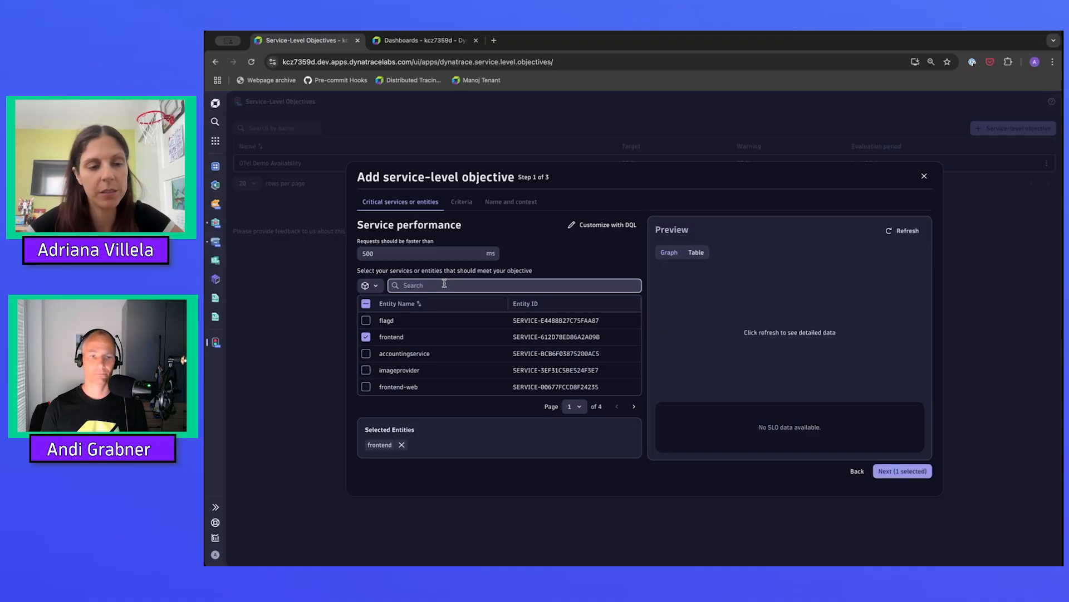
{"action": "type", "text": "recommend"}
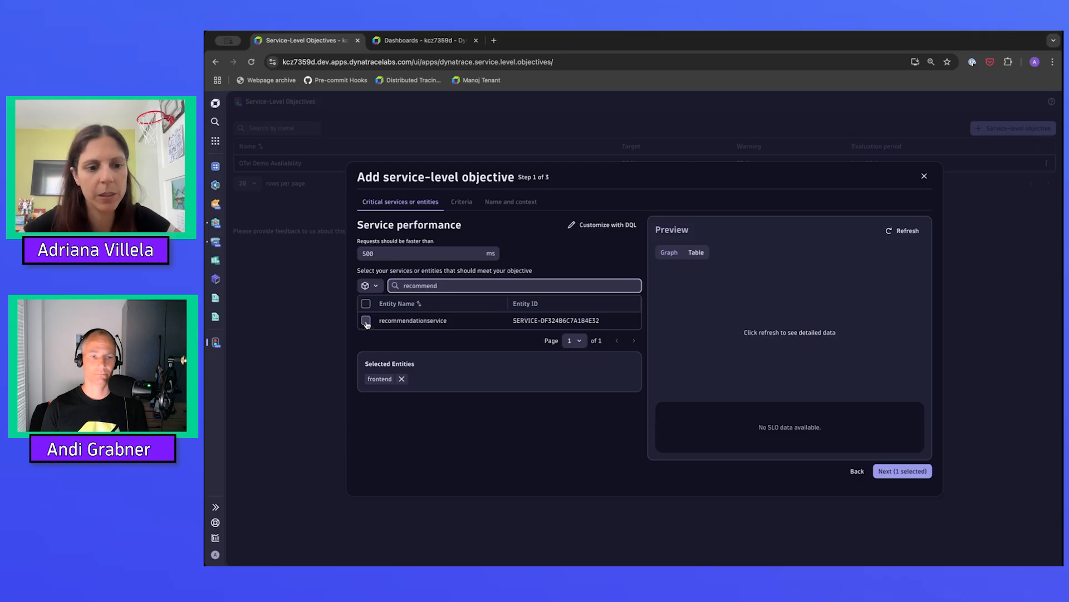
{"action": "left_click", "coordinate": [366, 321]}
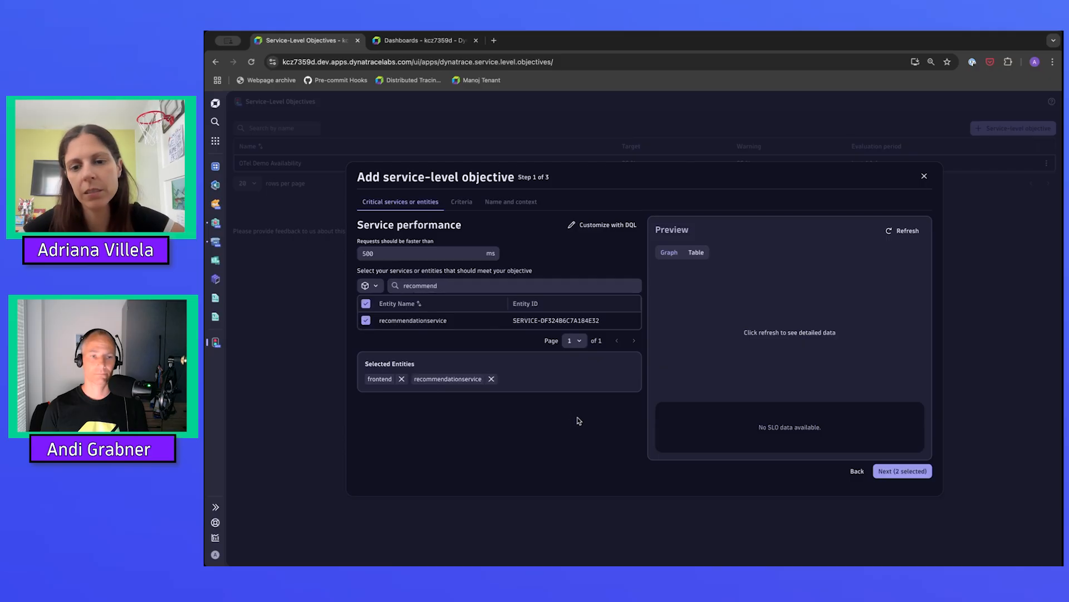
{"action": "left_click", "coordinate": [909, 231]}
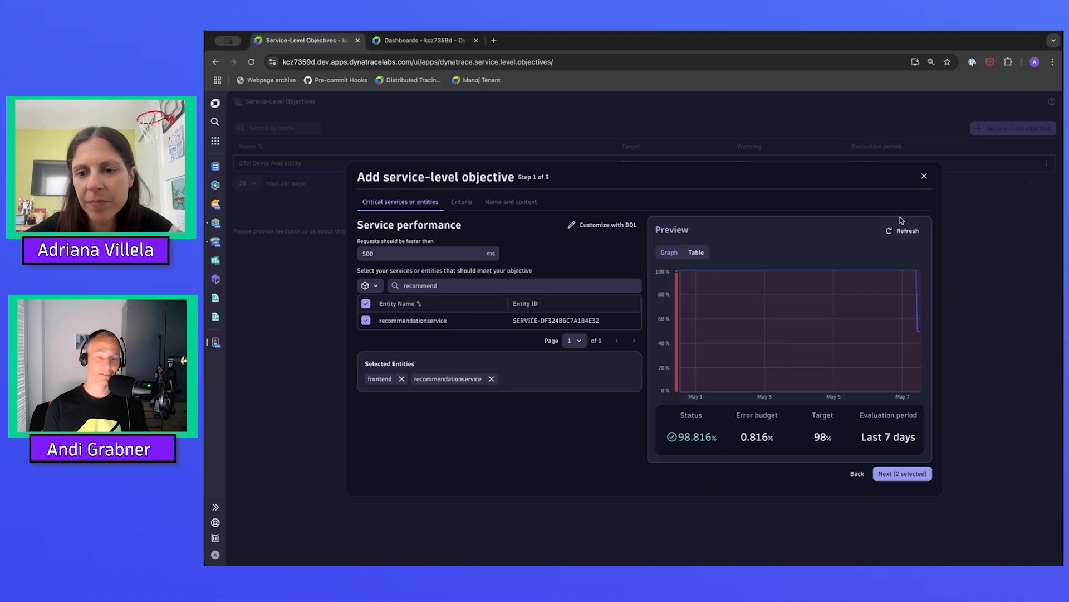
{"action": "left_click", "coordinate": [903, 231]}
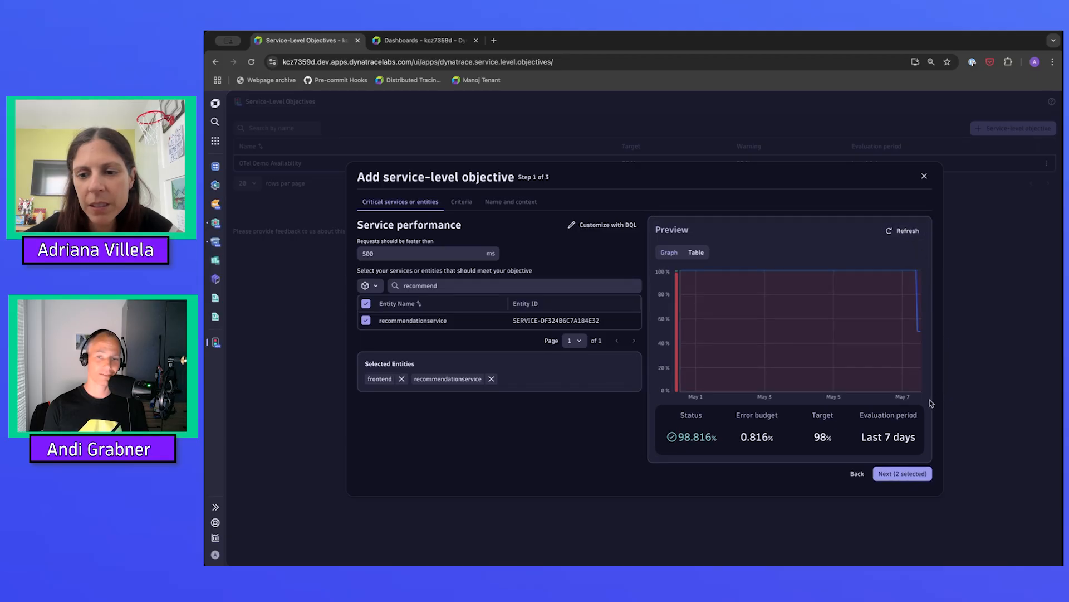
{"action": "mouse_move", "coordinate": [919, 337]}
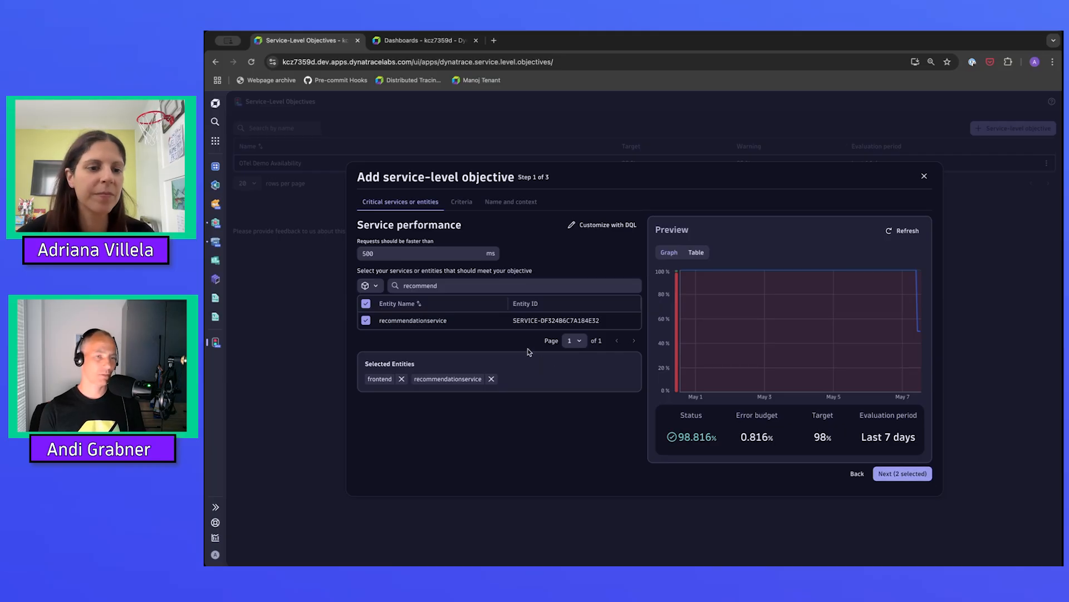
Set the threshold that requests should be faster than to 800 ms and refresh the preview.
{"action": "left_click", "coordinate": [372, 253]}
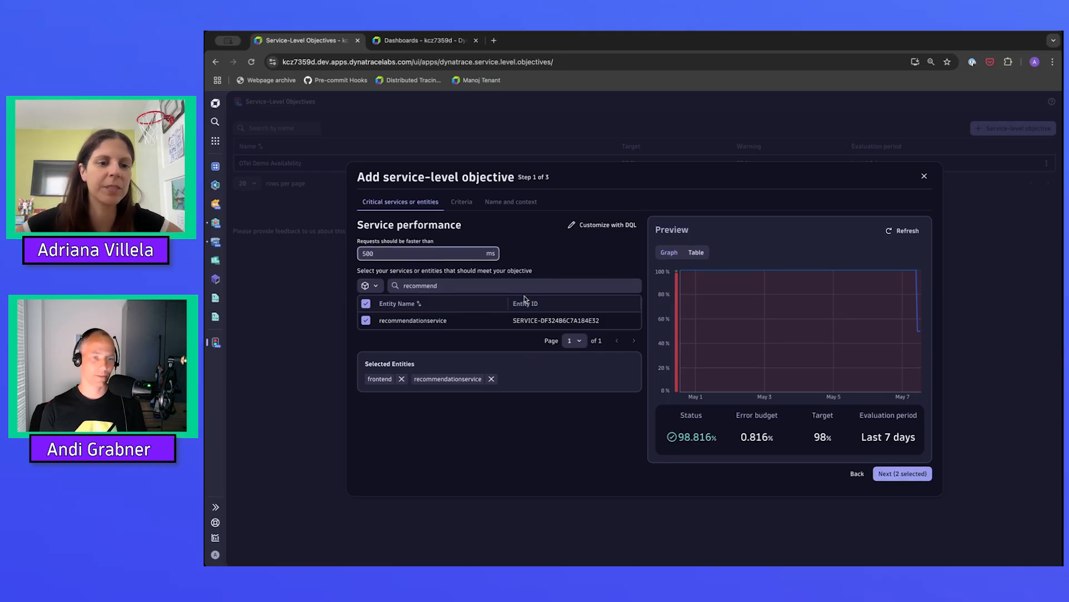
{"action": "key", "text": "Left"}
{"action": "key", "text": "Left"}
{"action": "key", "text": "shift+Left"}
{"action": "type", "text": "8"}
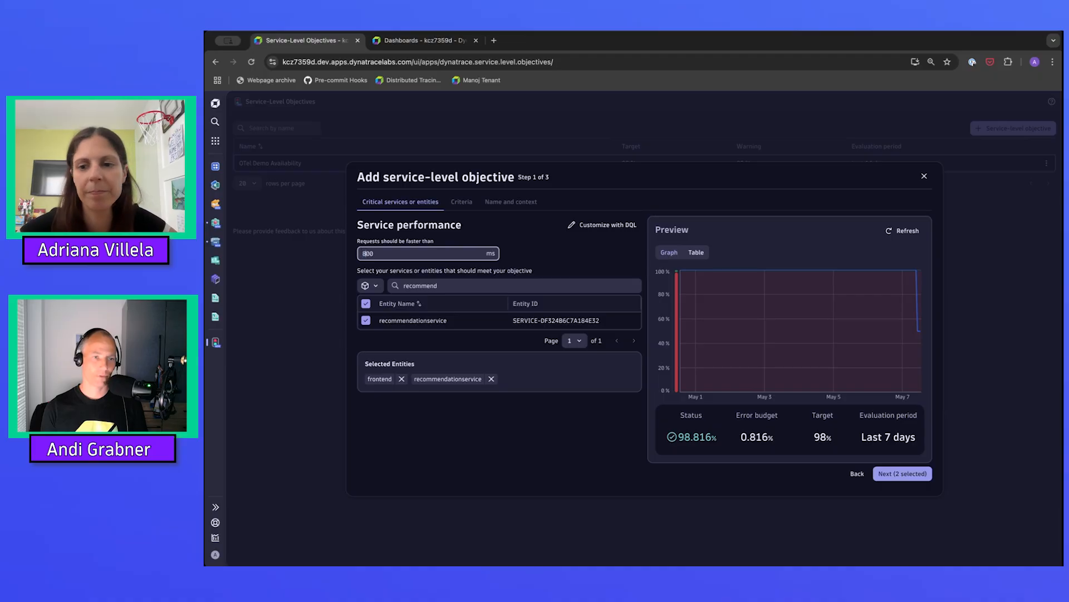
{"action": "left_click", "coordinate": [898, 230]}
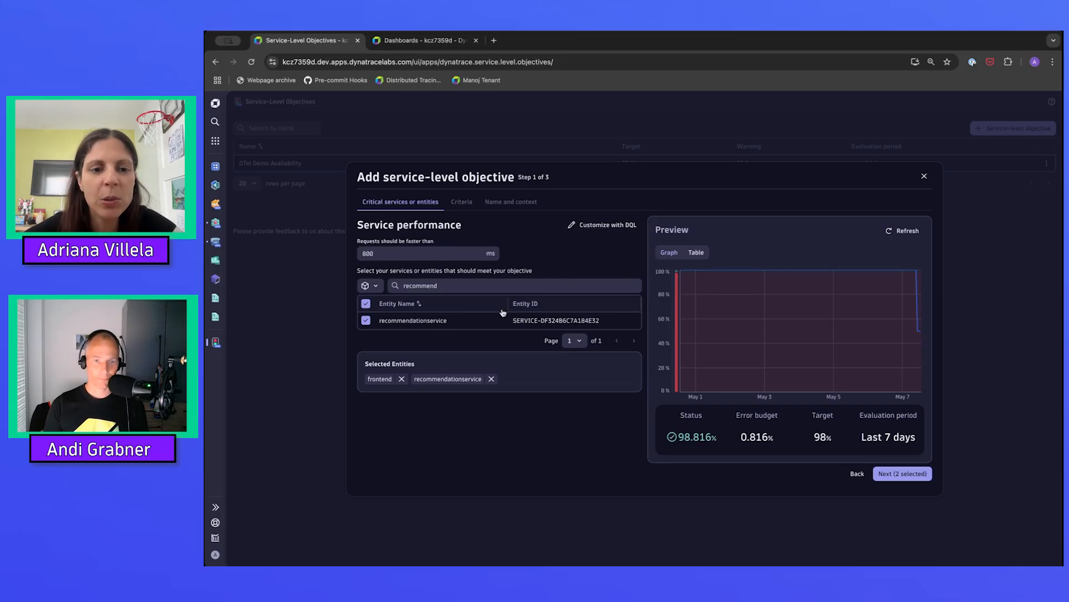
Examine the DQL query generated for the performance objective, and undo the customization.
{"action": "left_click", "coordinate": [616, 225]}
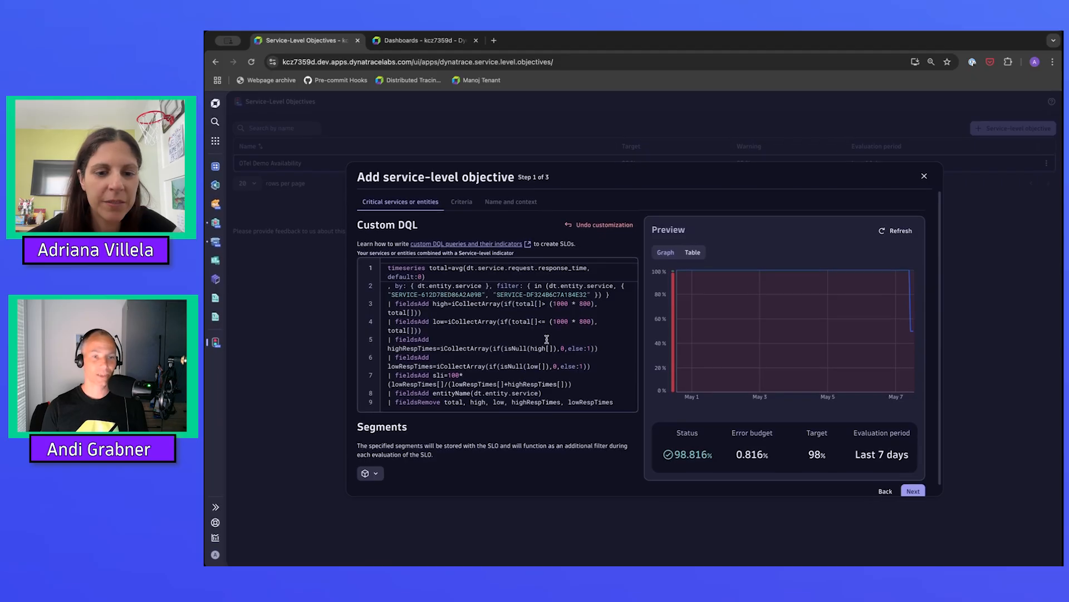
{"action": "scroll", "coordinate": [546, 339], "scroll_direction": "down", "scroll_amount": 1}
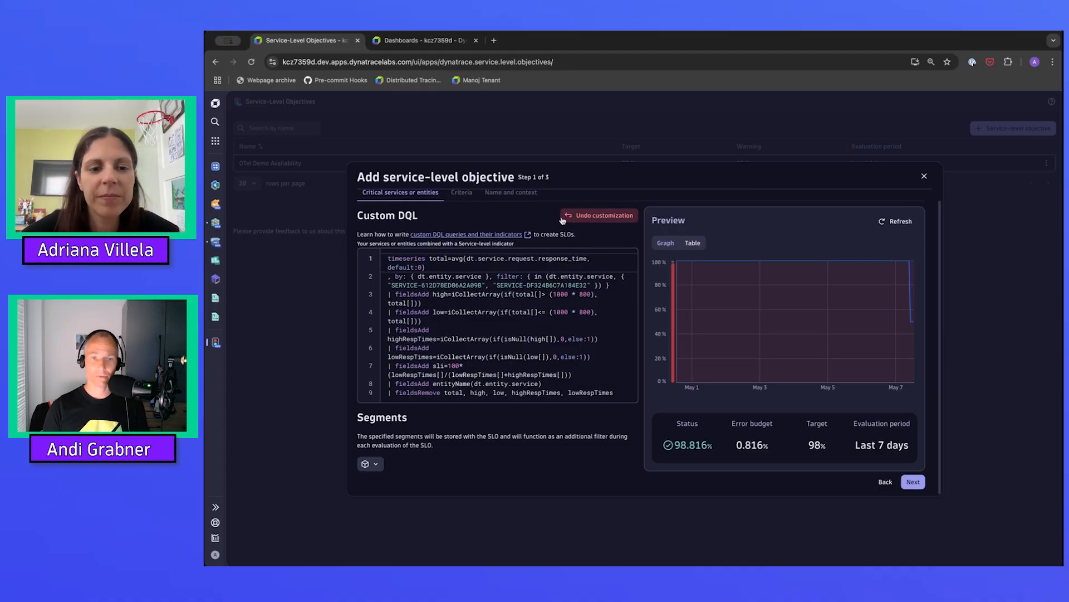
{"action": "left_click", "coordinate": [595, 215]}
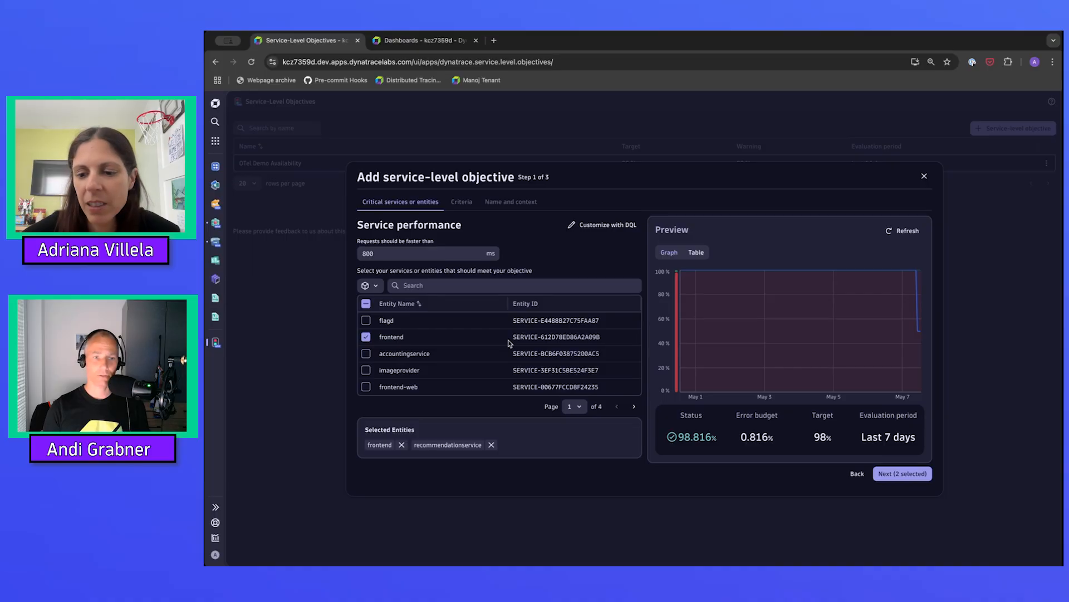
Set the objective's target to 90% with a warning shown at 95%, and refresh the preview.
{"action": "left_click", "coordinate": [901, 474]}
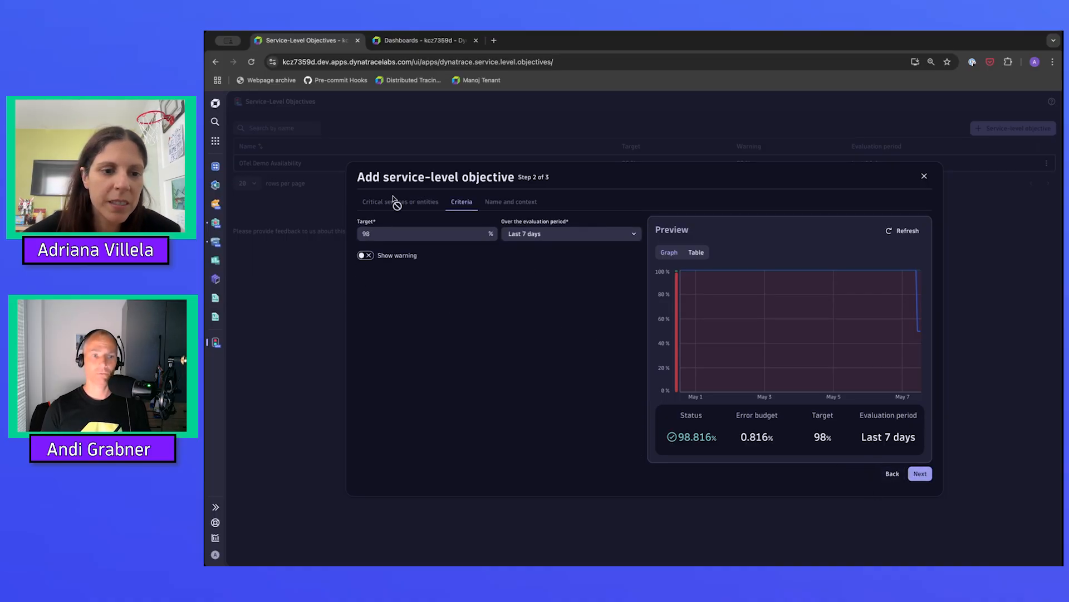
{"action": "left_click", "coordinate": [401, 234]}
{"action": "key", "text": "BackSpace"}
{"action": "type", "text": "0"}
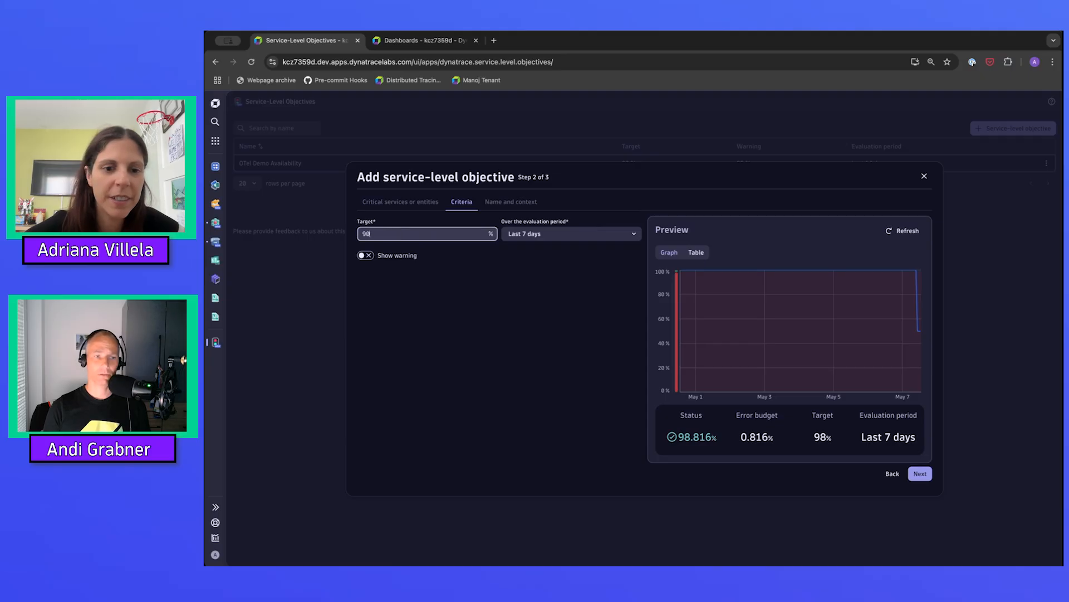
{"action": "left_click", "coordinate": [364, 255]}
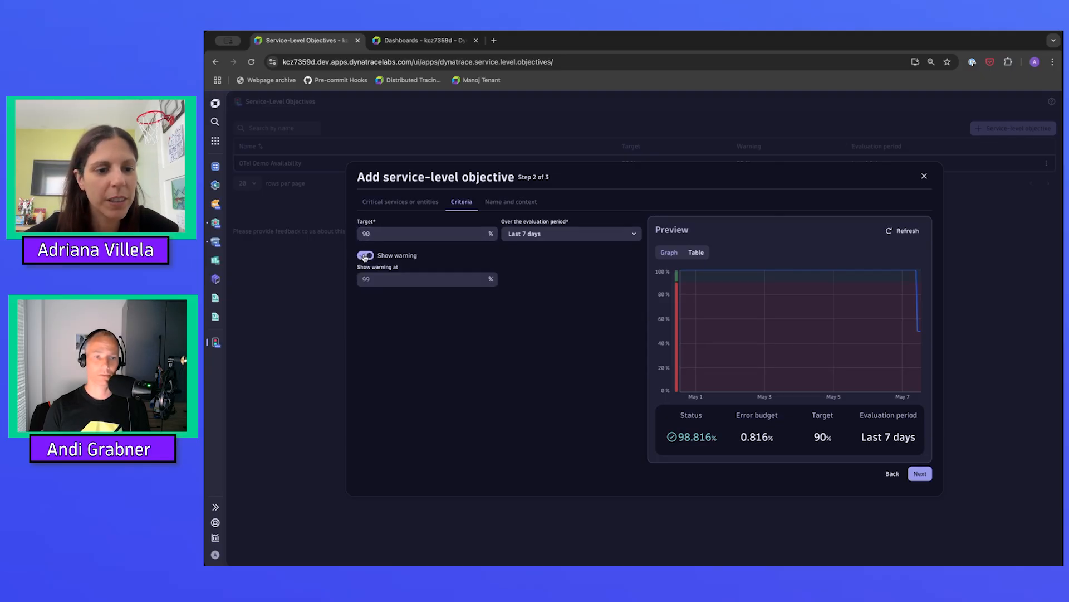
{"action": "left_click", "coordinate": [383, 280]}
{"action": "type", "text": "95"}
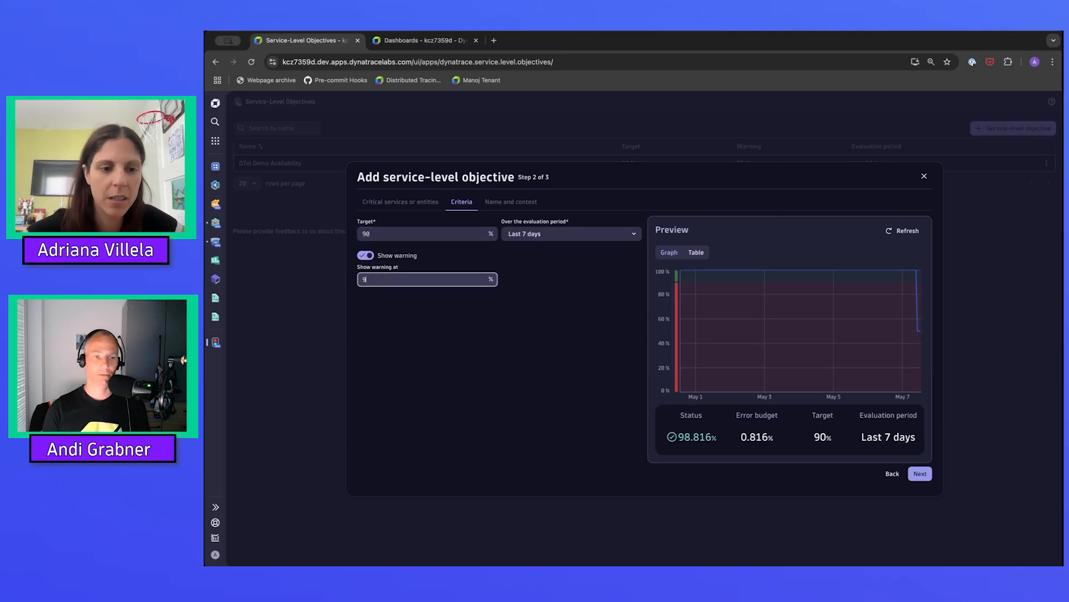
{"action": "key", "text": "Tab"}
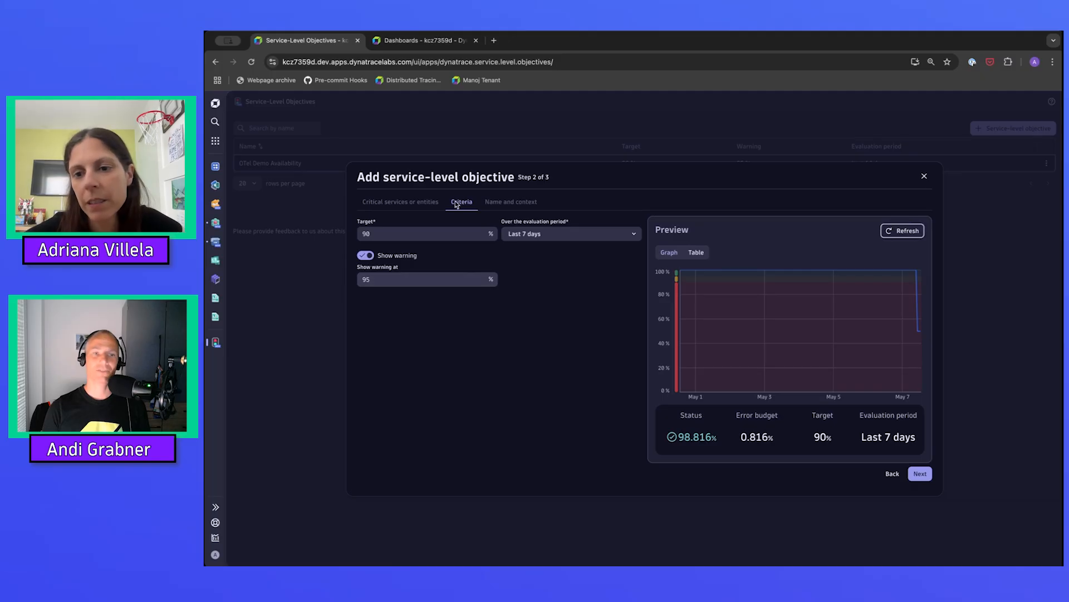
{"action": "left_click", "coordinate": [896, 234]}
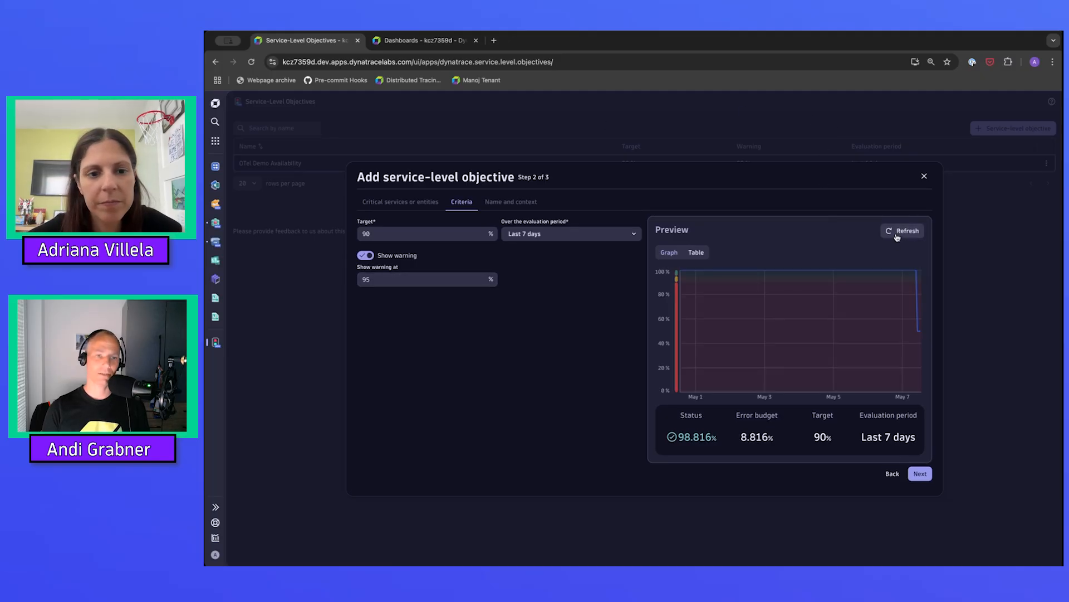
Change the evaluation period to the last 1 day and refresh the preview.
{"action": "left_click", "coordinate": [567, 239]}
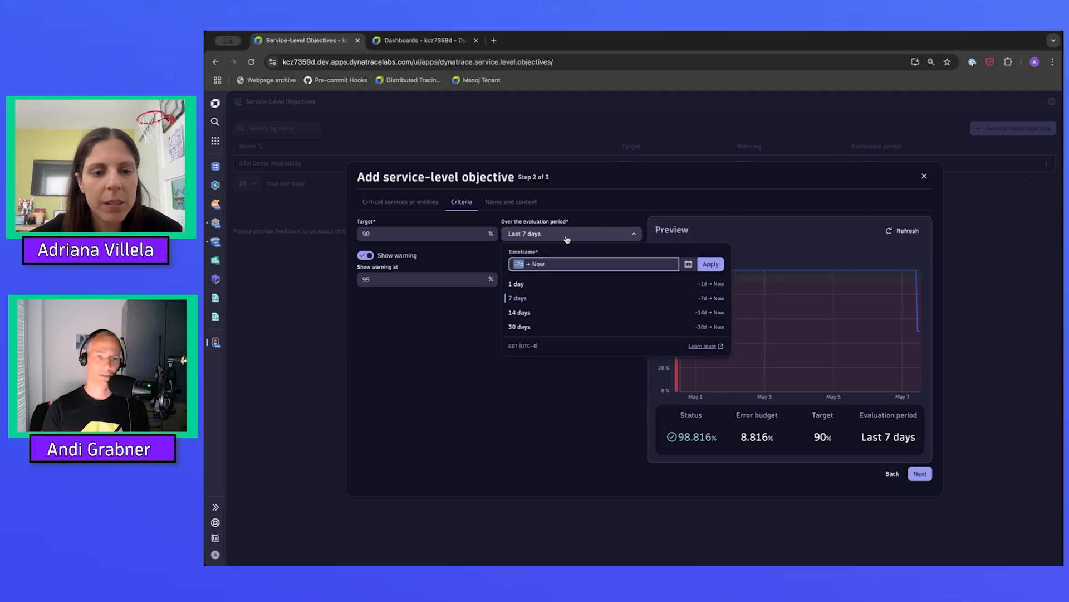
{"action": "left_click", "coordinate": [513, 286]}
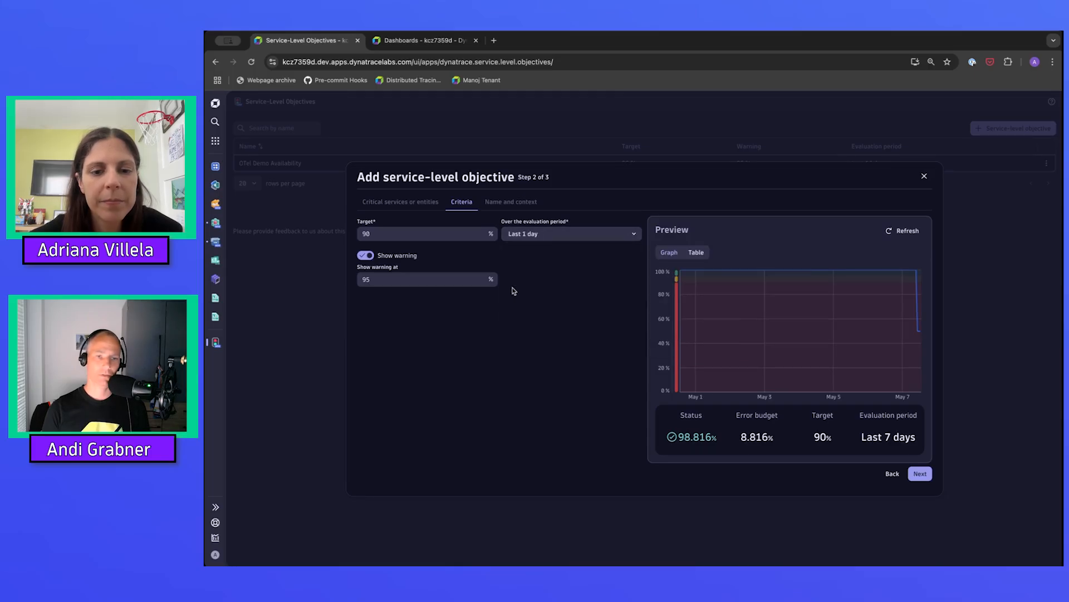
{"action": "left_click", "coordinate": [897, 233]}
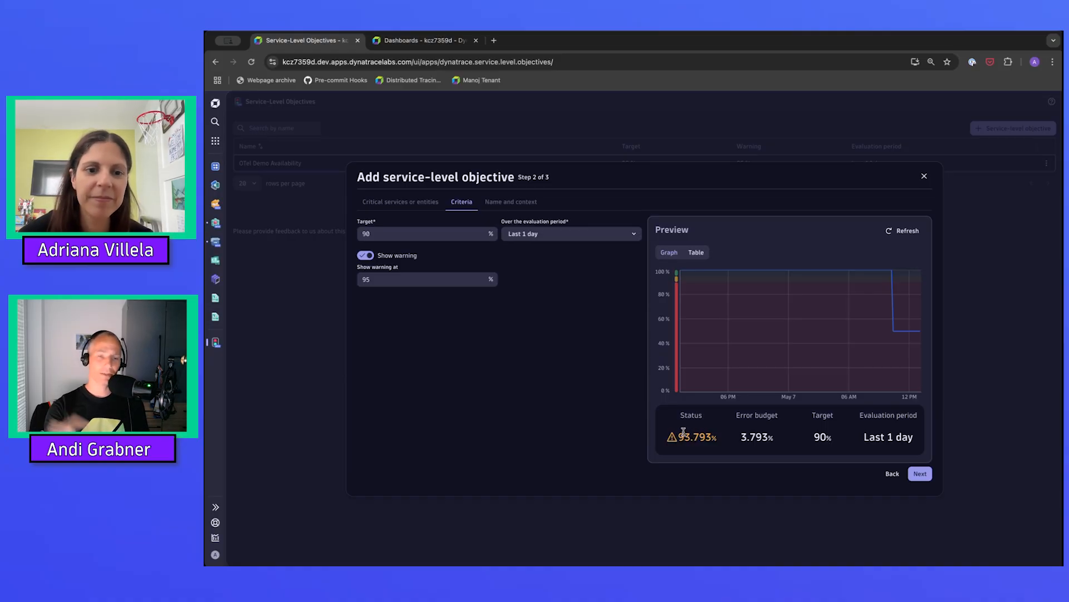
Set a custom evaluation period covering the last 2 hours and refresh the preview.
{"action": "left_click", "coordinate": [562, 233]}
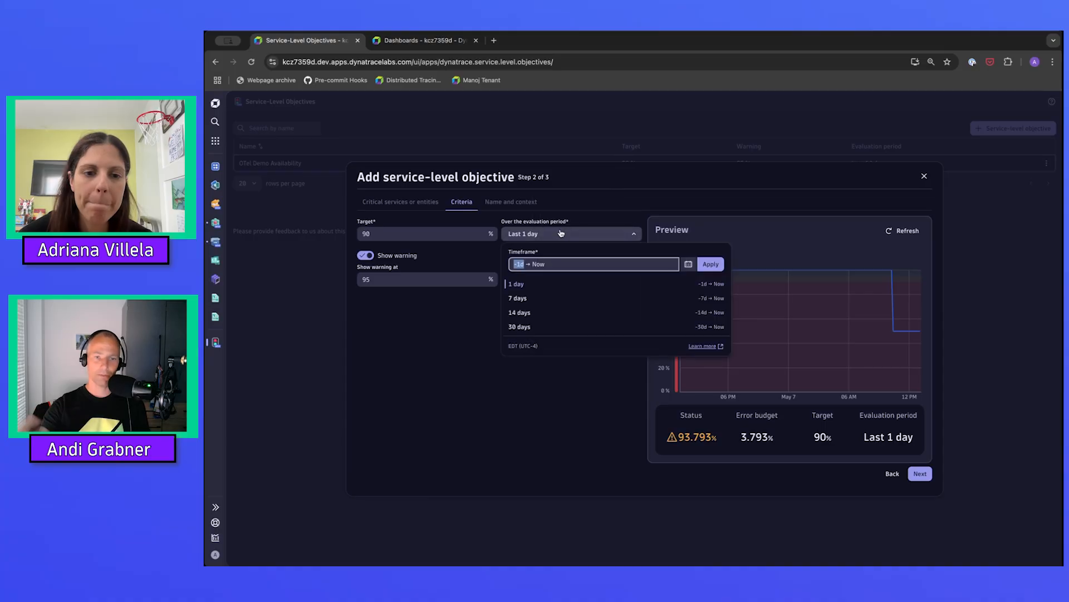
{"action": "key", "text": "Right"}
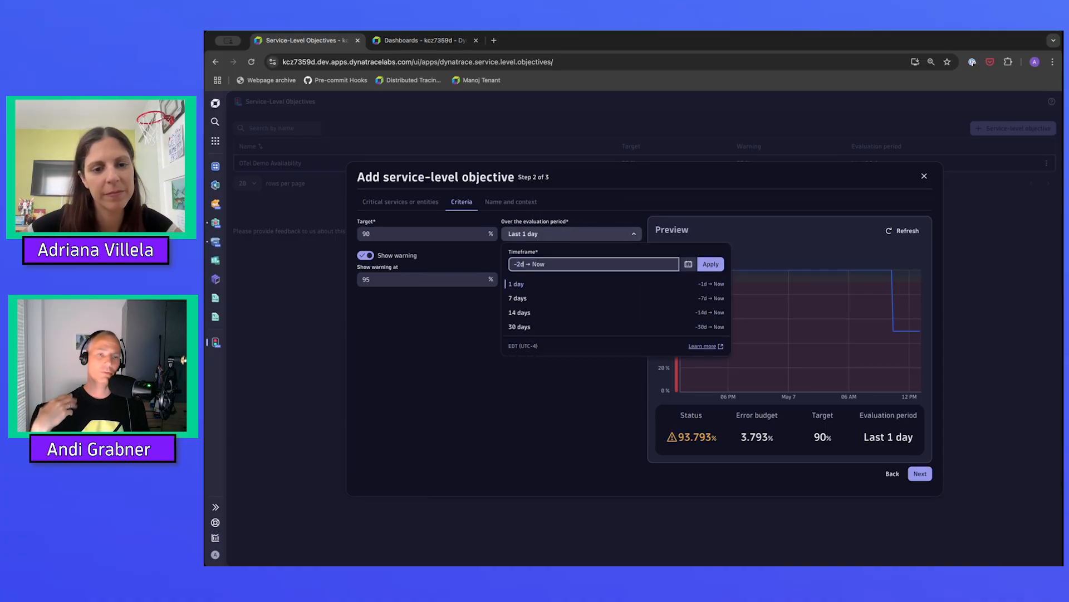
{"action": "key", "text": "BackSpace"}
{"action": "key", "text": "BackSpace"}
{"action": "type", "text": "2 h"}
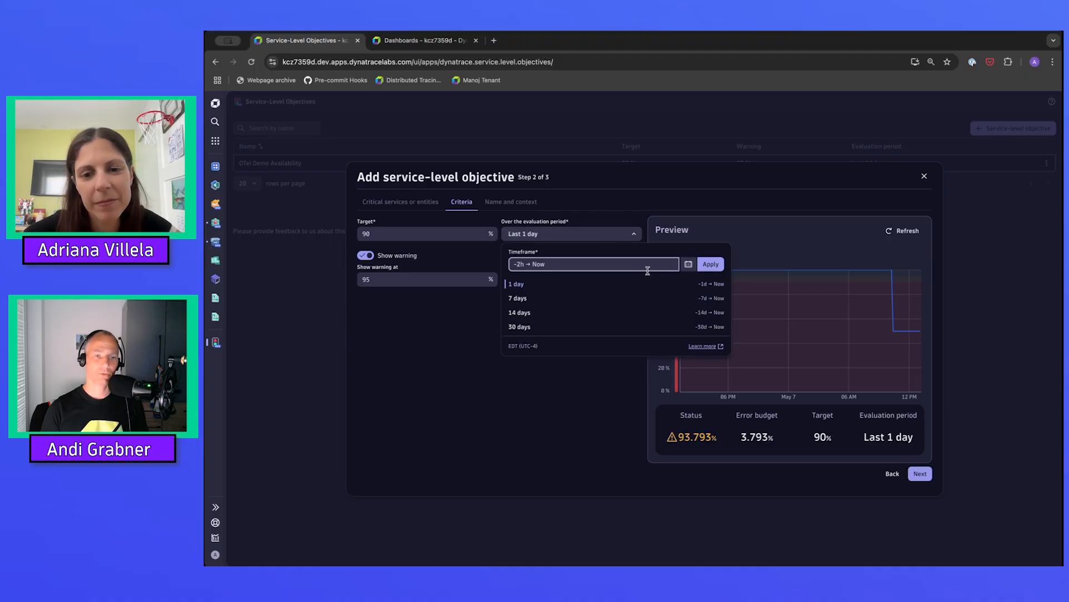
{"action": "left_click", "coordinate": [711, 265]}
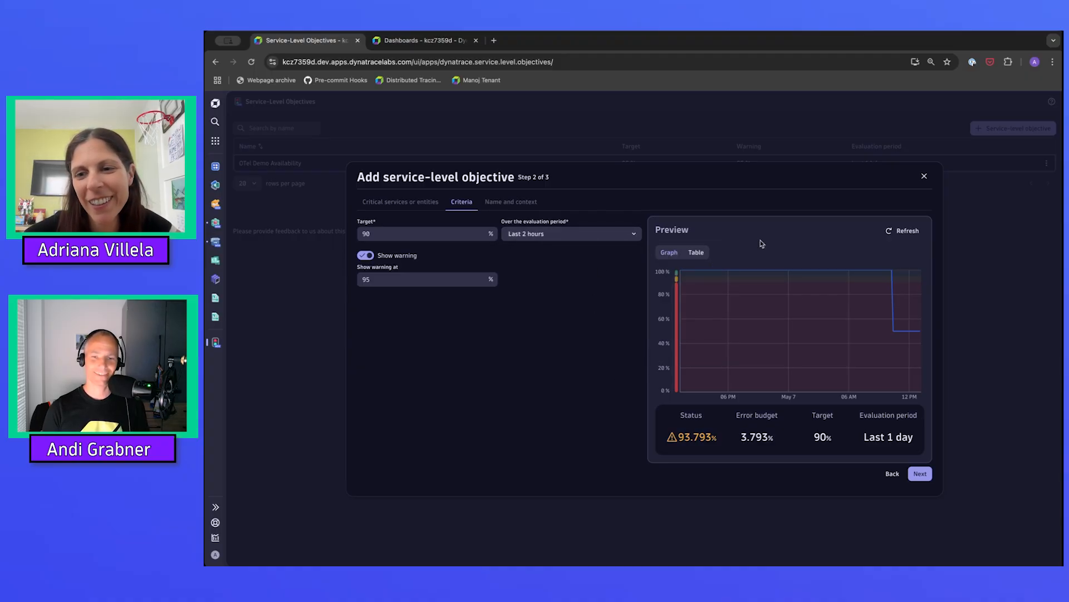
{"action": "left_click", "coordinate": [907, 231]}
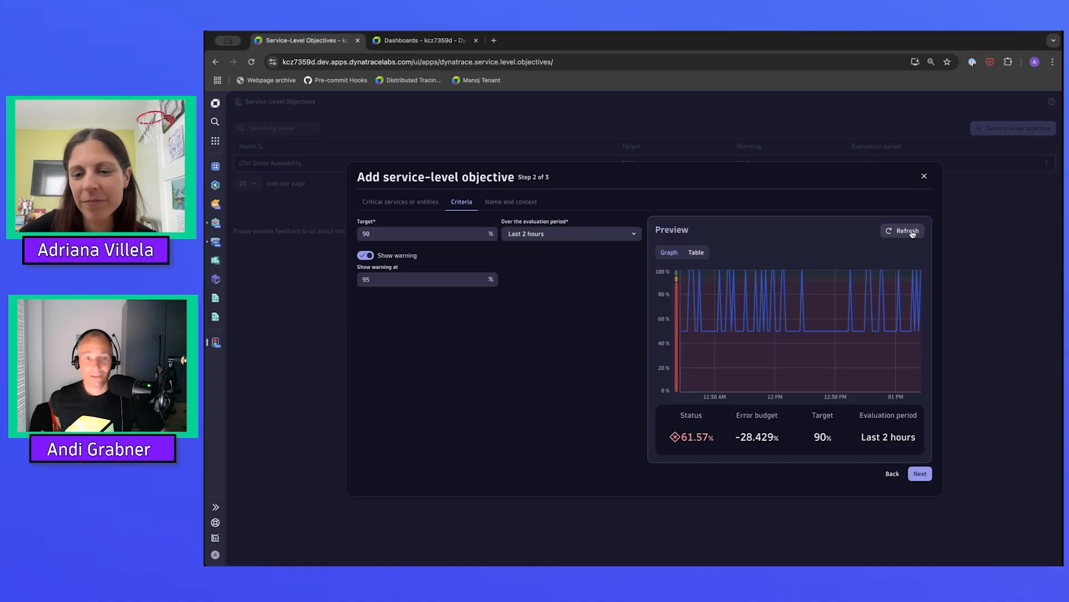
Fill in an owner tag with the owner's first name and save the Service performance objective.
{"action": "left_click", "coordinate": [920, 474]}
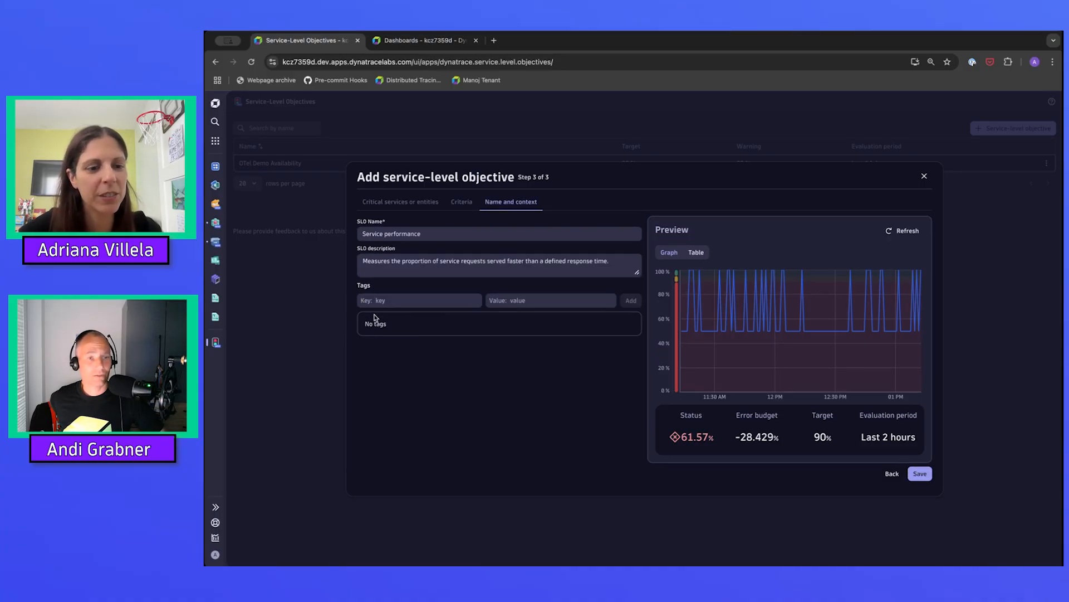
{"action": "left_click", "coordinate": [397, 301]}
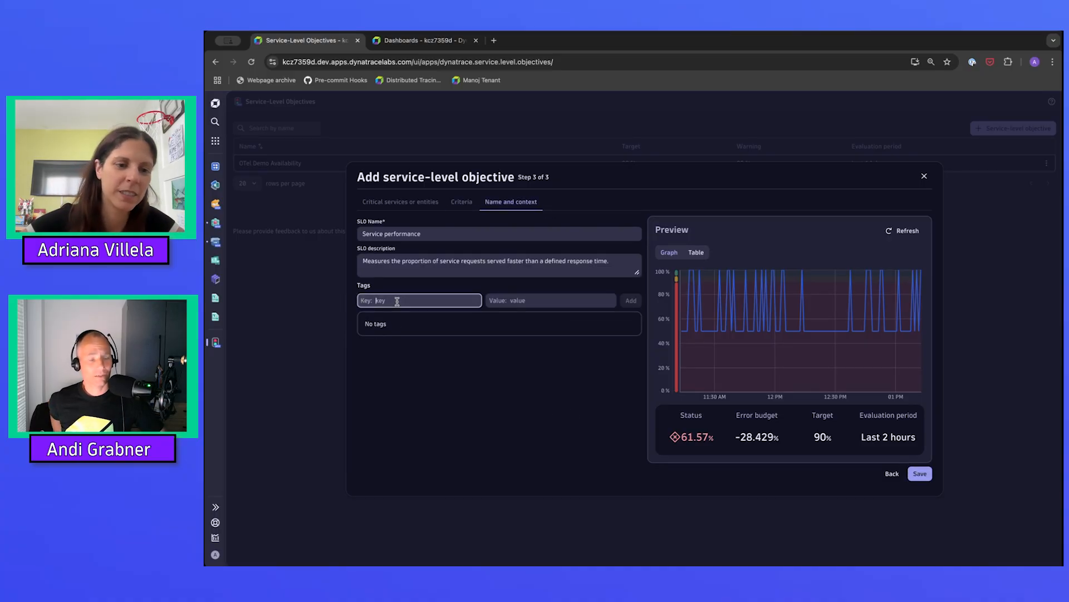
{"action": "type", "text": "owner"}
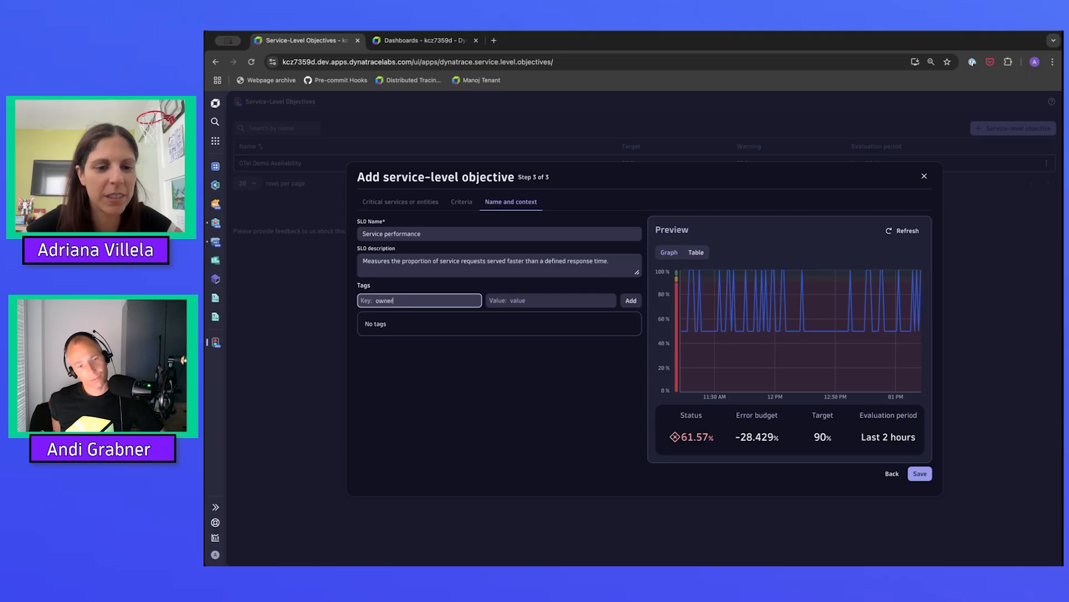
{"action": "key", "text": "Tab"}
{"action": "type", "text": "adri"}
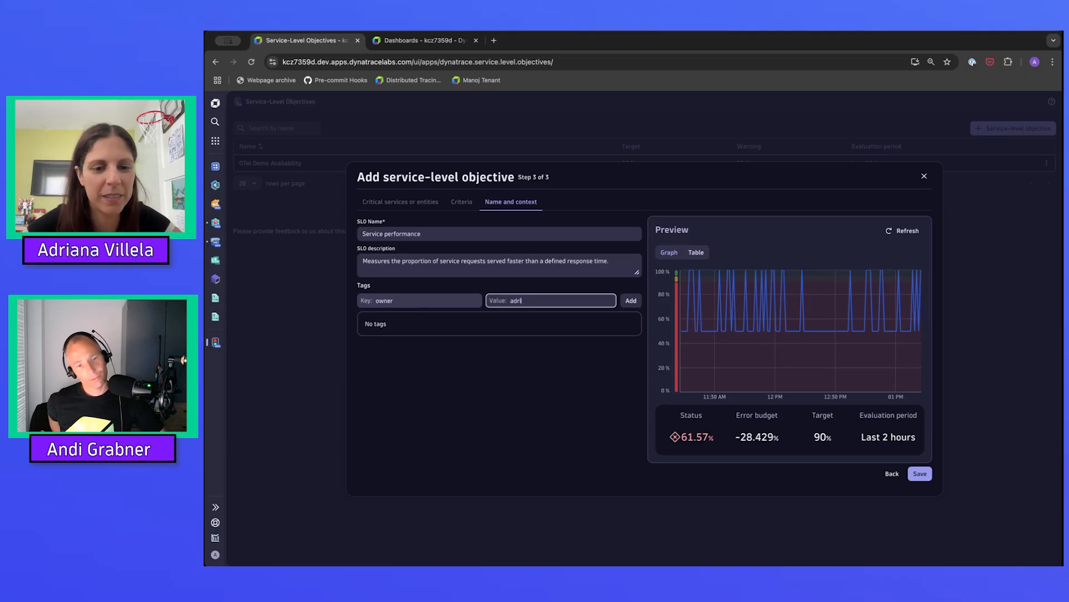
{"action": "type", "text": "ana"}
{"action": "key", "text": "Return"}
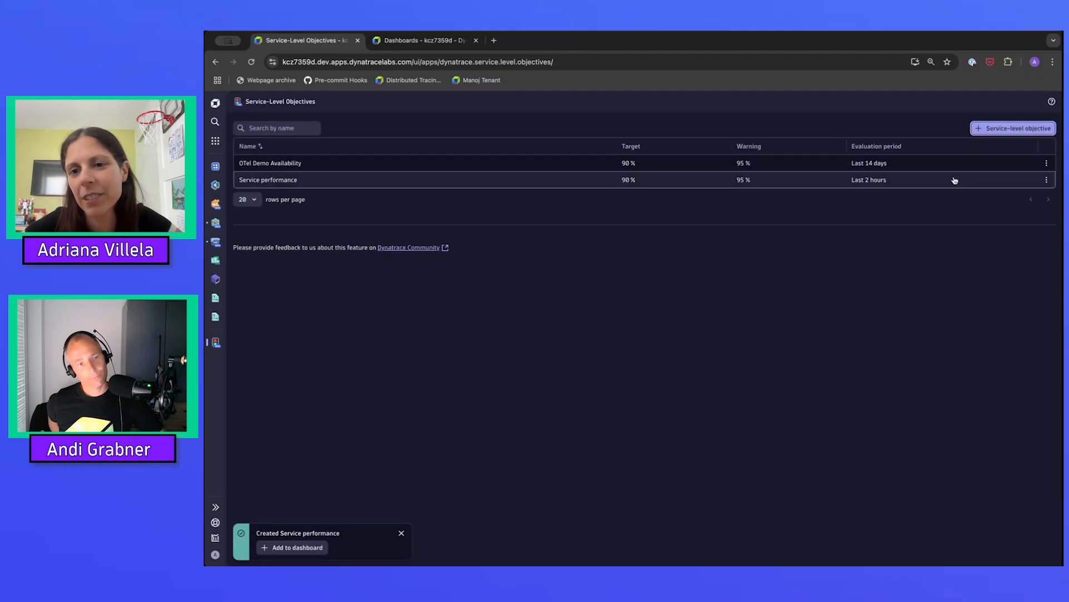
Reopen the Service performance objective for editing and add an owner tag with the owner's first name.
{"action": "left_click", "coordinate": [1048, 179]}
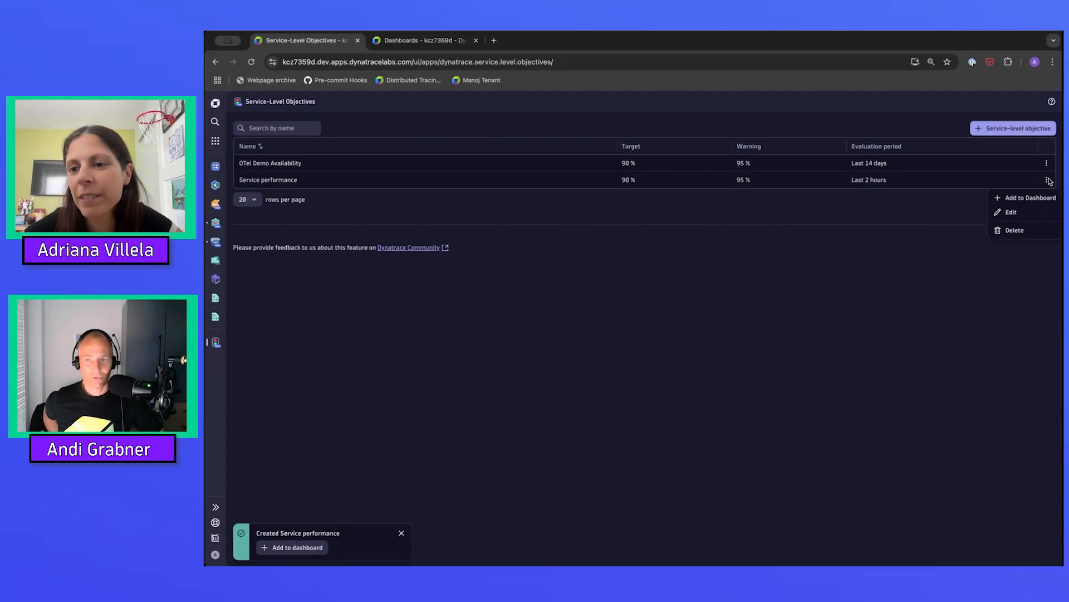
{"action": "left_click", "coordinate": [1010, 211]}
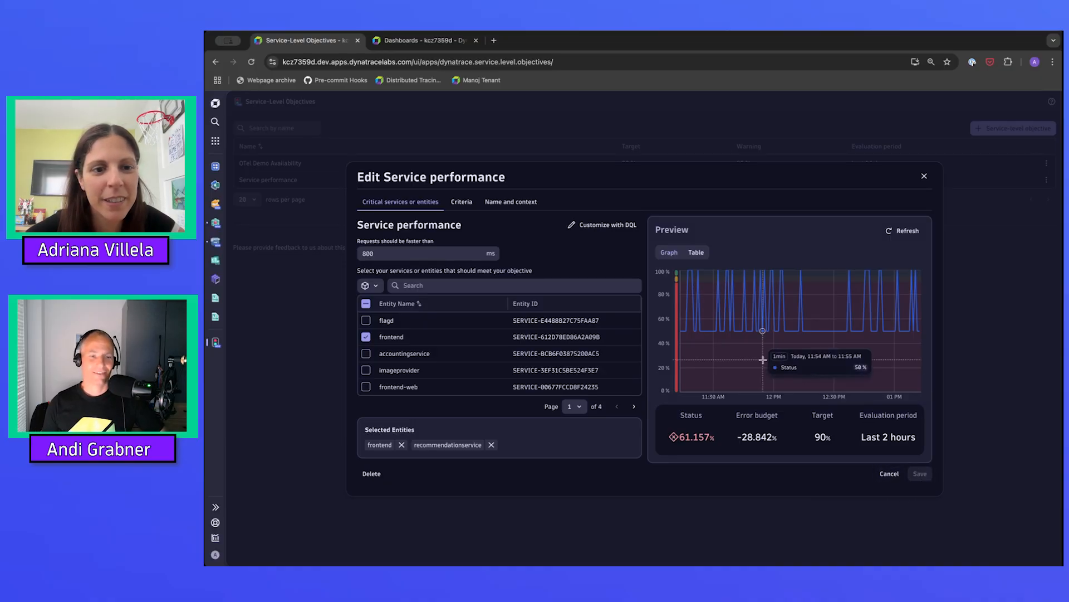
{"action": "left_click", "coordinate": [513, 204]}
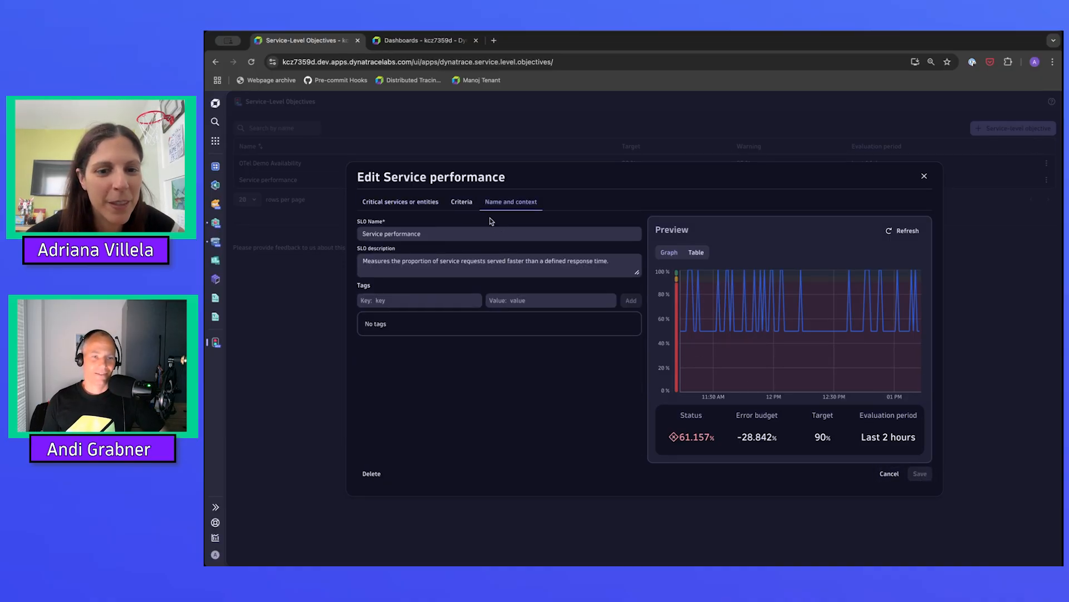
{"action": "left_click", "coordinate": [401, 301]}
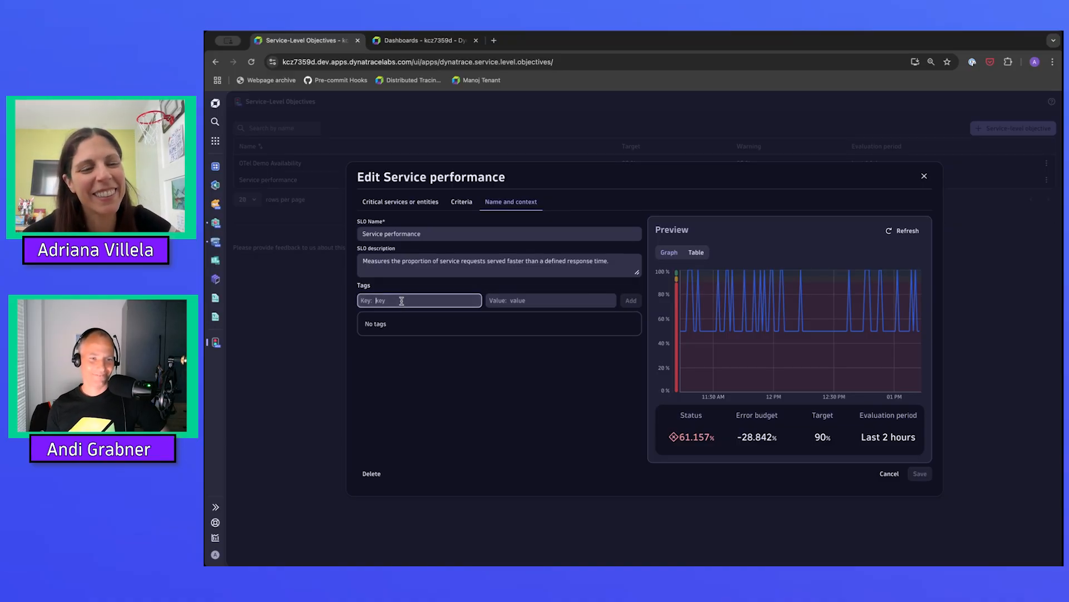
{"action": "type", "text": "owner"}
{"action": "key", "text": "Tab"}
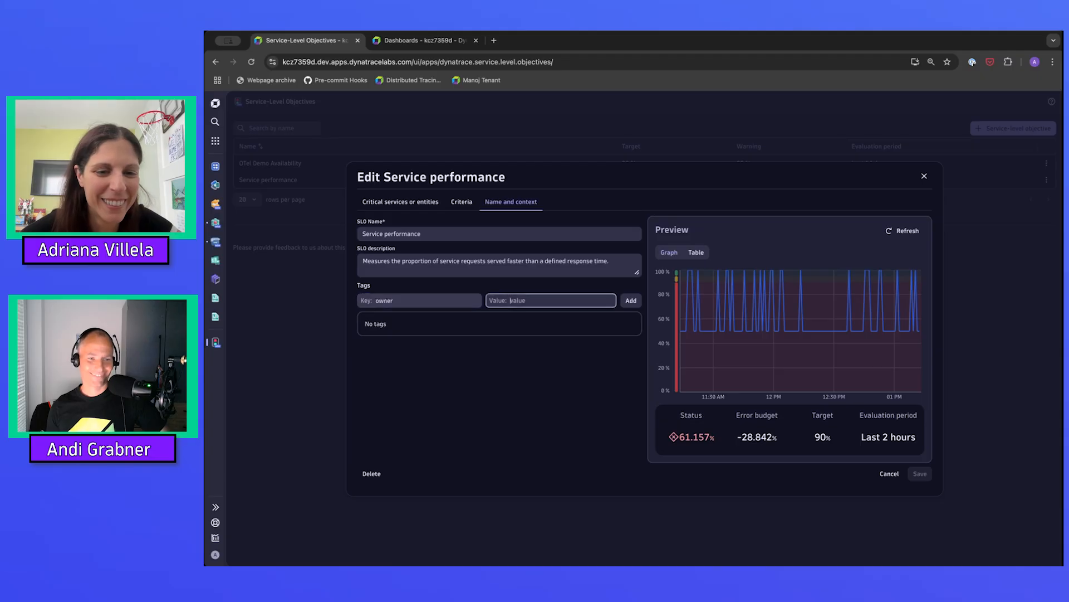
{"action": "type", "text": "adriana"}
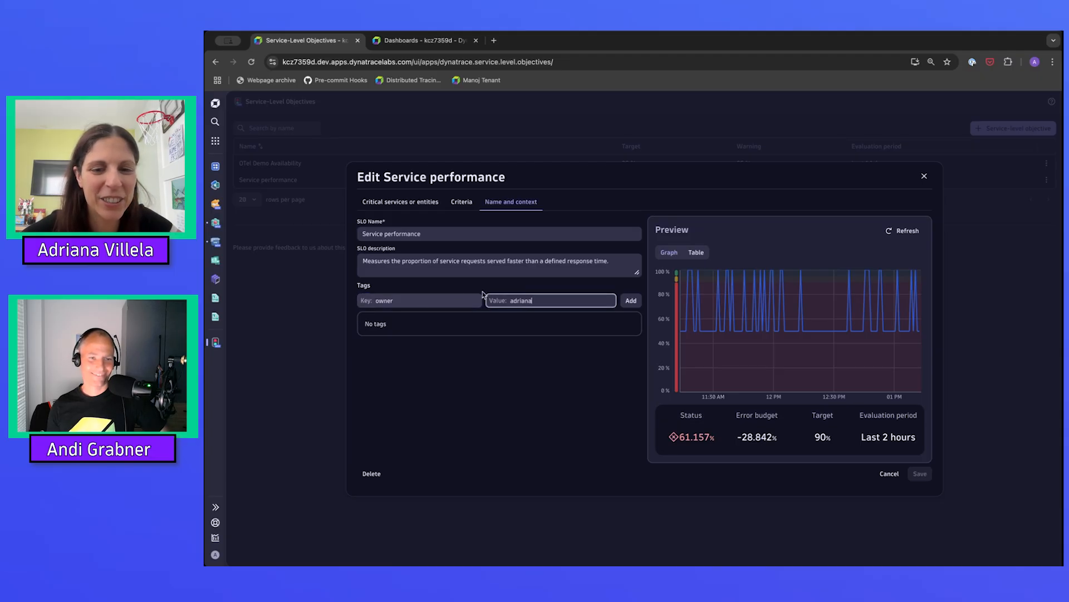
{"action": "left_click", "coordinate": [632, 301]}
Add a level tag with the value gold to the Service performance objective.
{"action": "left_click", "coordinate": [385, 301]}
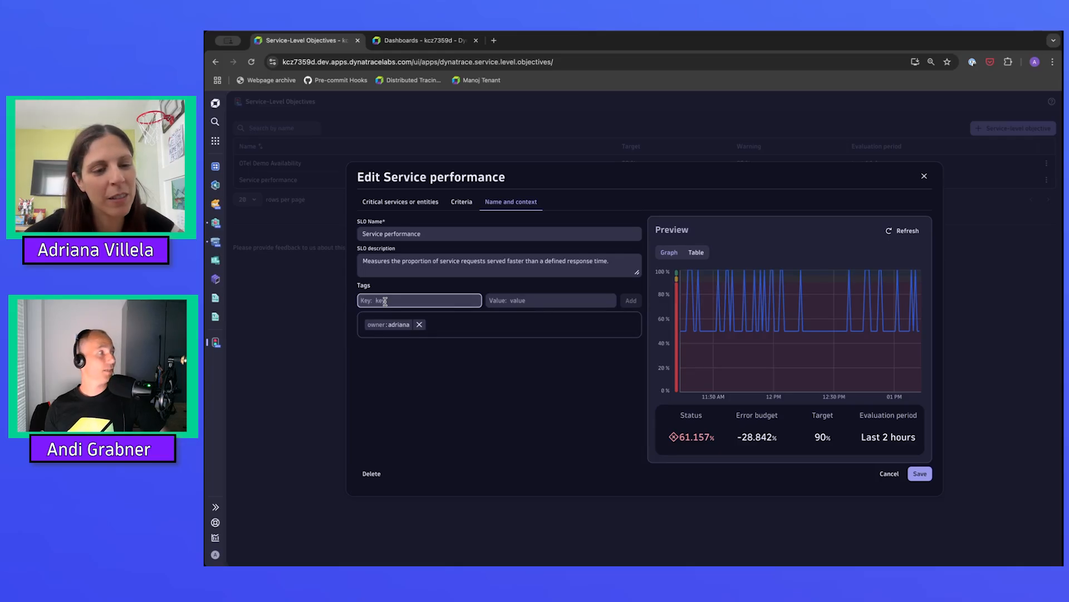
{"action": "type", "text": "level"}
{"action": "key", "text": "Tab"}
{"action": "type", "text": "g"}
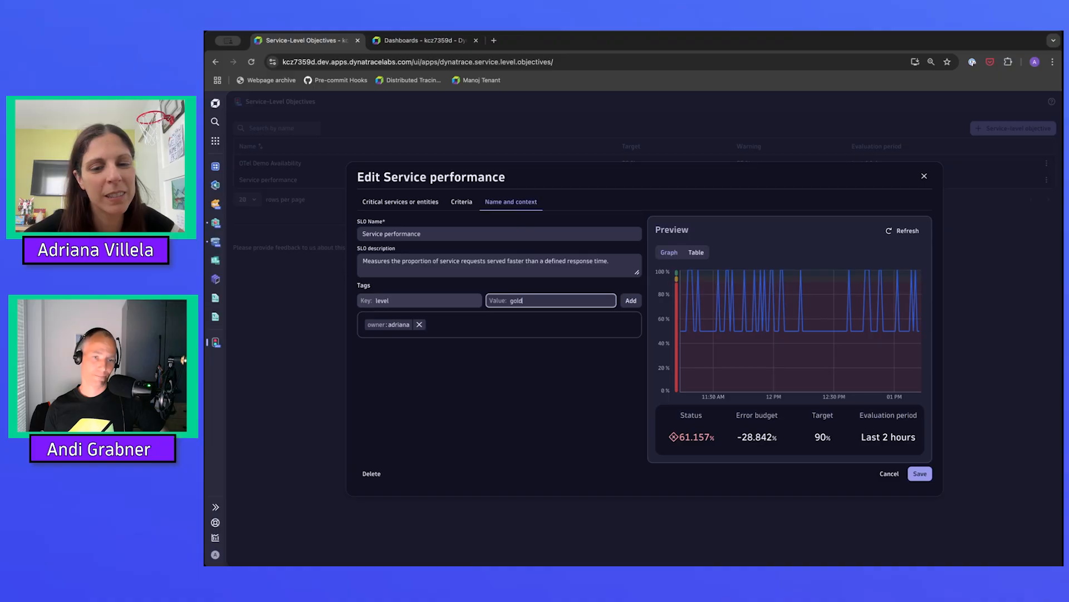
{"action": "left_click", "coordinate": [631, 302]}
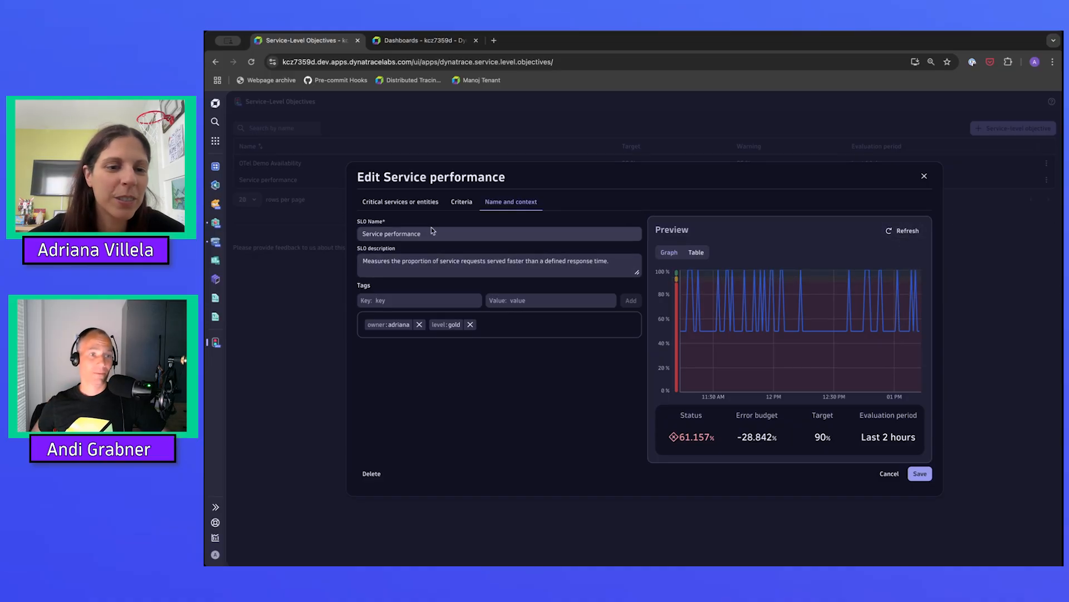
Rename the Service performance objective to OTel Demo Service Performance and save it.
{"action": "left_click_drag", "start_coordinate": [430, 233], "coordinate": [336, 236]}
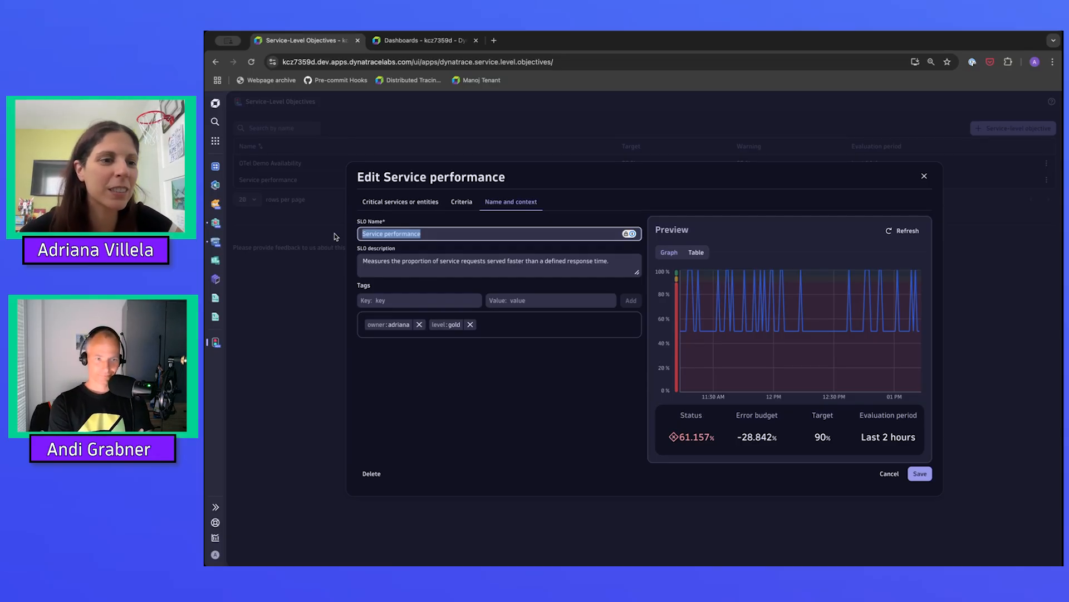
{"action": "type", "text": "00Te"}
{"action": "key", "text": "BackSpace"}
{"action": "key", "text": "BackSpace"}
{"action": "key", "text": "BackSpace"}
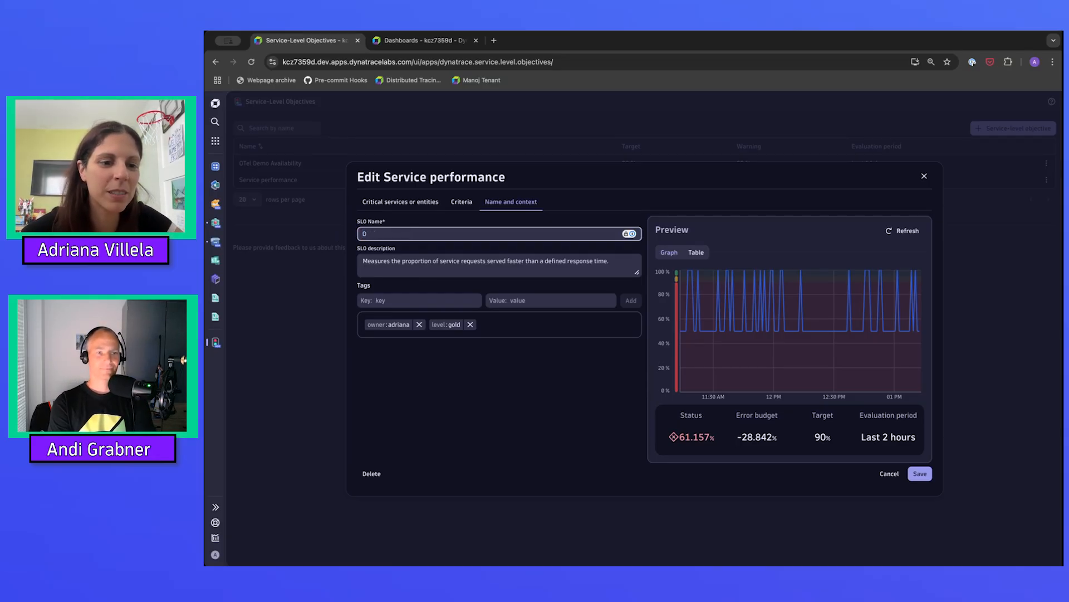
{"action": "type", "text": "Tel Demo"}
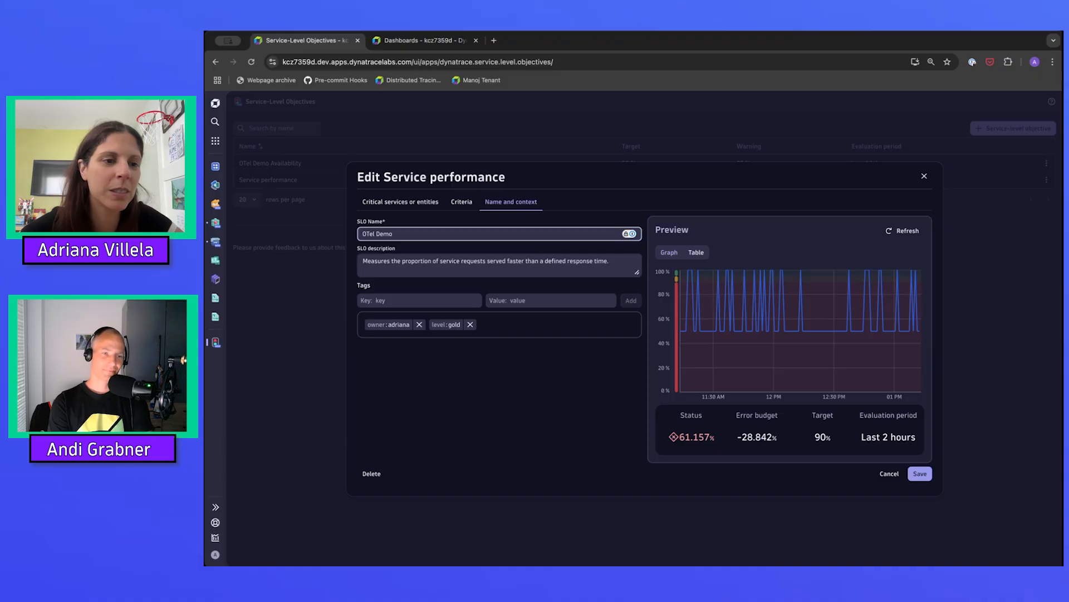
{"action": "type", "text": " Service"}
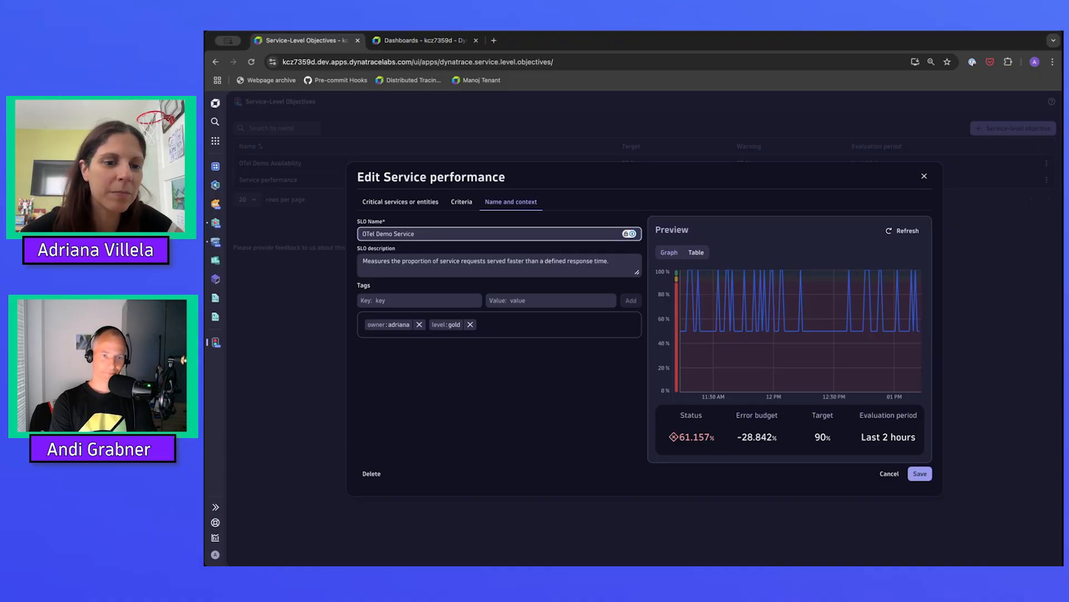
{"action": "type", "text": " Performance"}
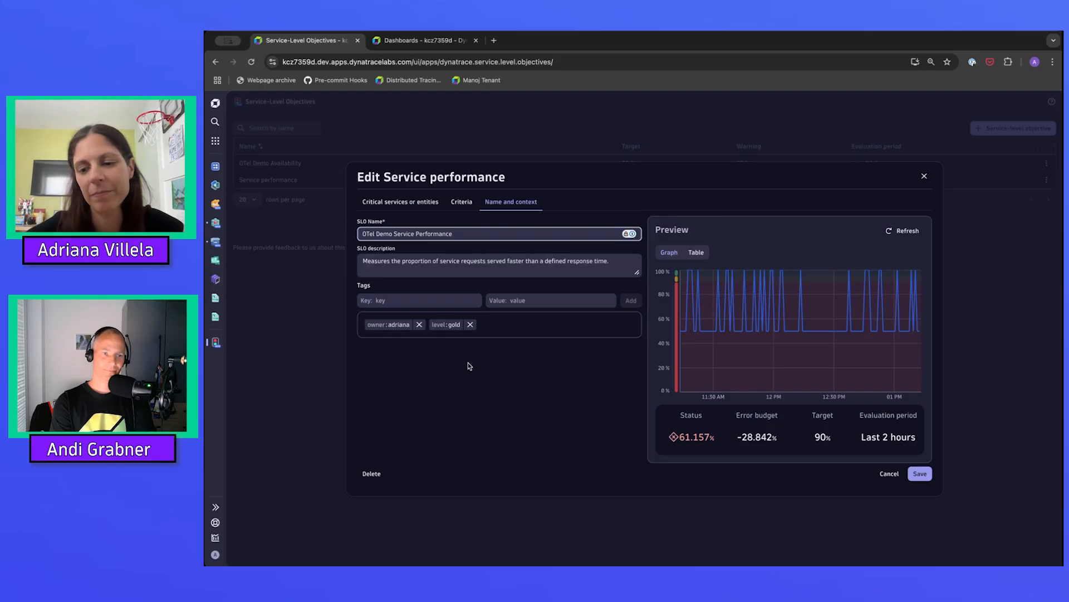
{"action": "left_click", "coordinate": [918, 474]}
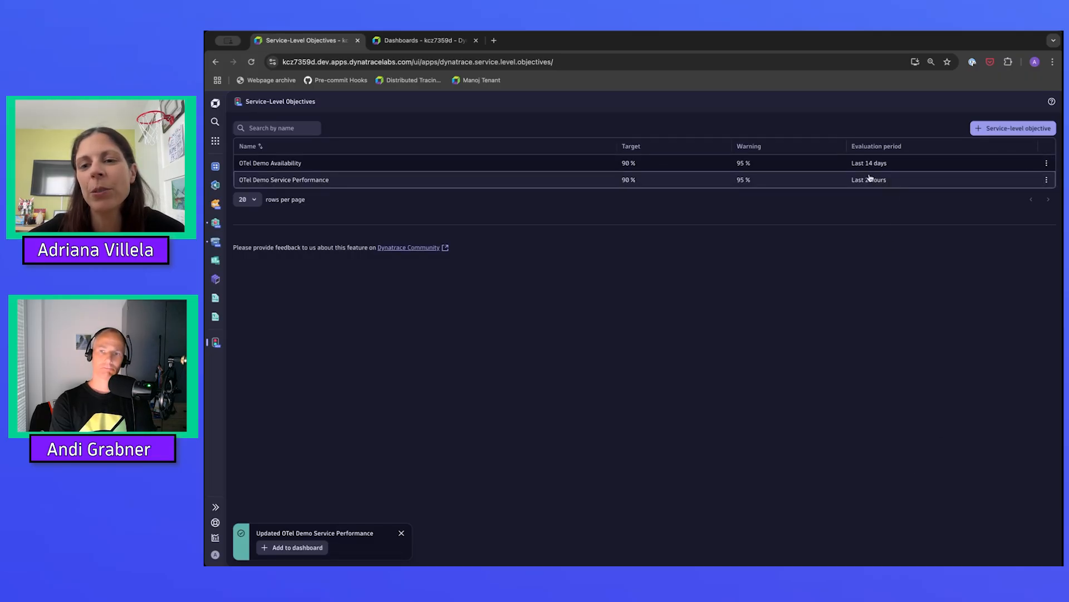
Change the OTel Demo Availability objective's evaluation period to the last 2 hours, refresh the preview, and save it.
{"action": "left_click", "coordinate": [1047, 162]}
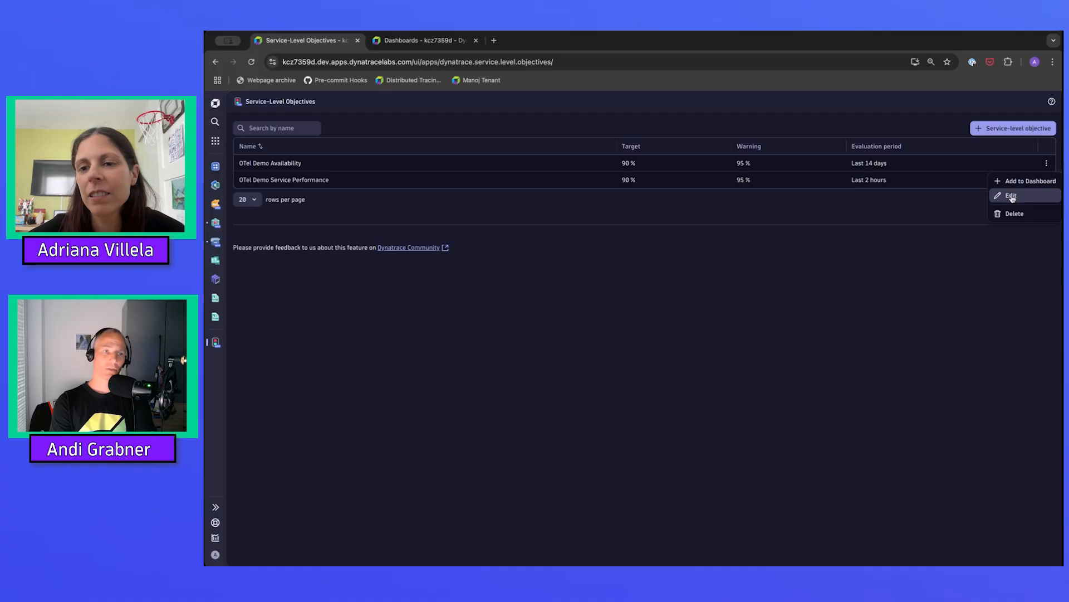
{"action": "left_click", "coordinate": [1012, 196]}
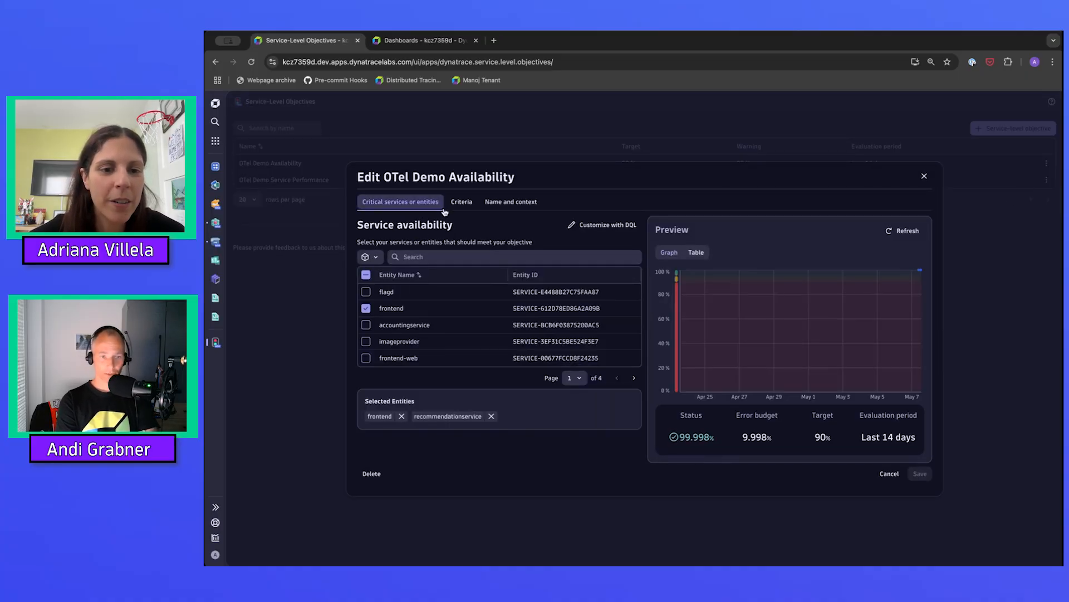
{"action": "left_click", "coordinate": [516, 200]}
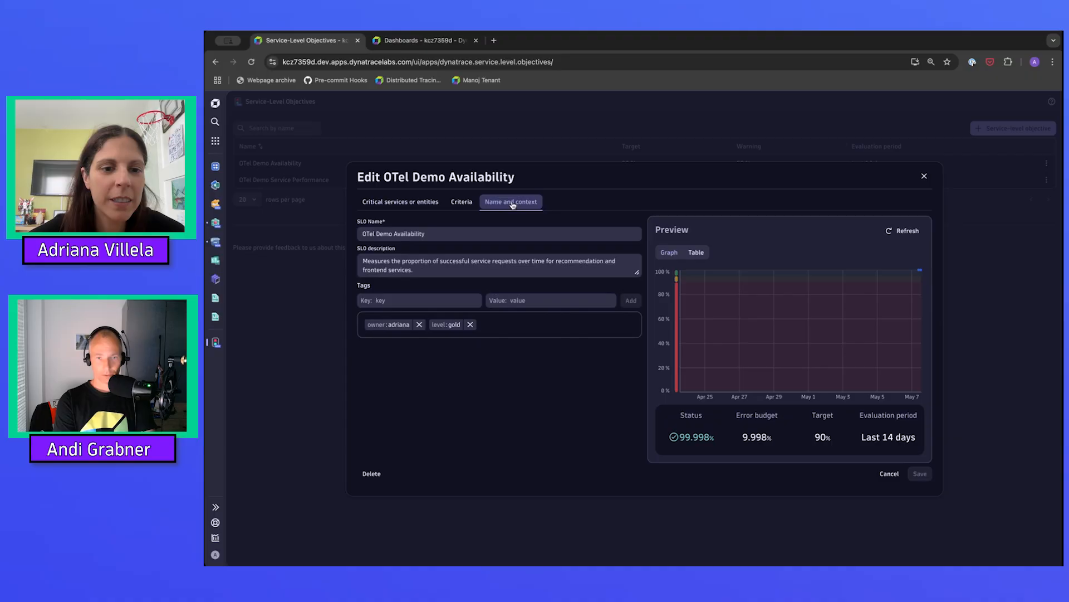
{"action": "left_click", "coordinate": [461, 201]}
{"action": "left_click", "coordinate": [384, 234]}
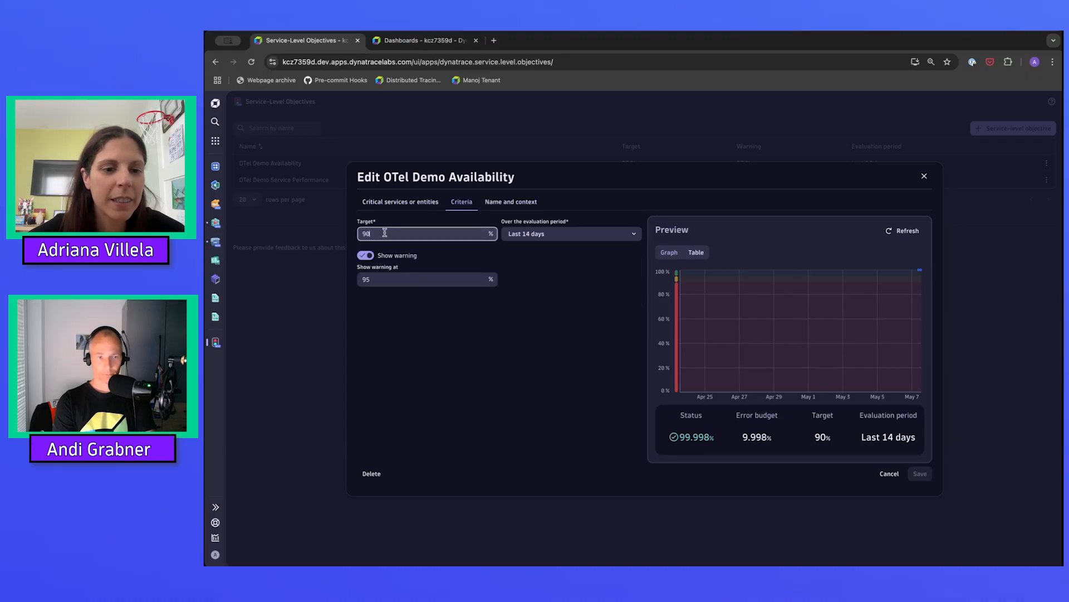
{"action": "left_click", "coordinate": [523, 235]}
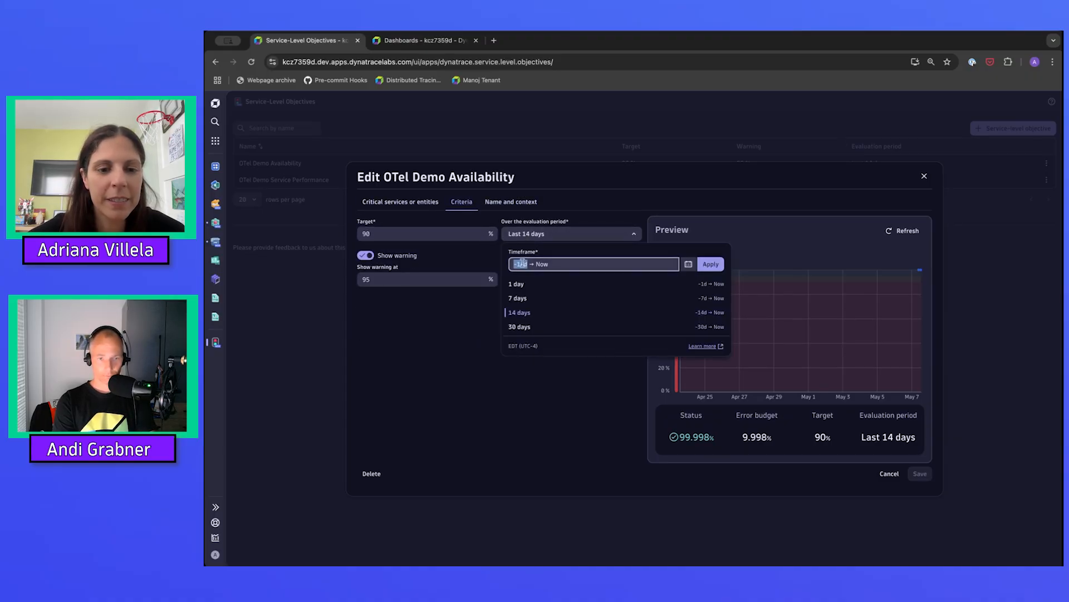
{"action": "key", "text": "Right"}
{"action": "key", "text": "BackSpace"}
{"action": "key", "text": "BackSpace"}
{"action": "key", "text": "BackSpace"}
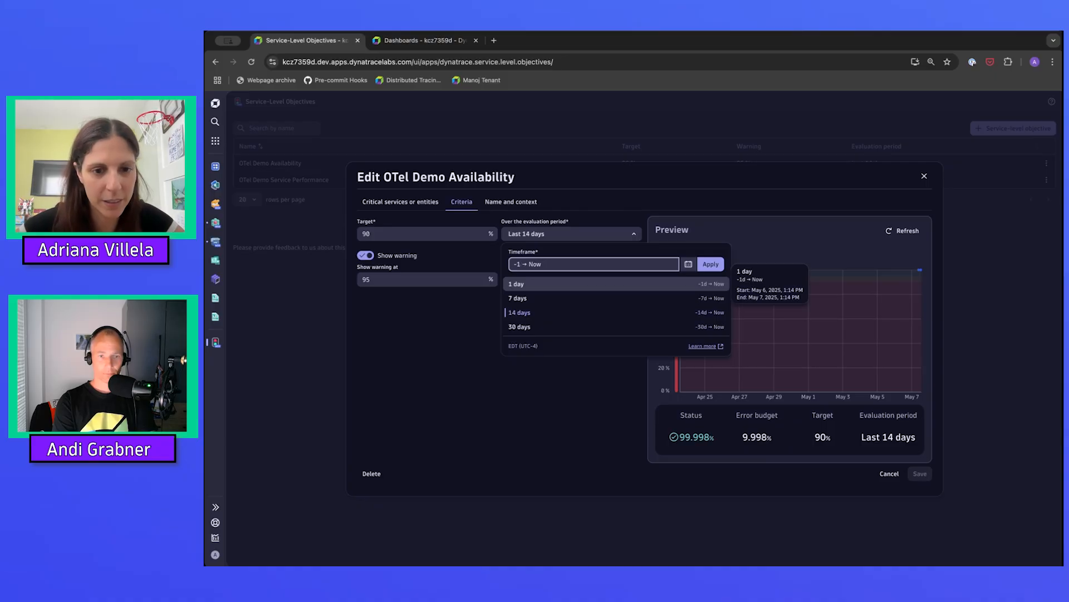
{"action": "type", "text": "2 h"}
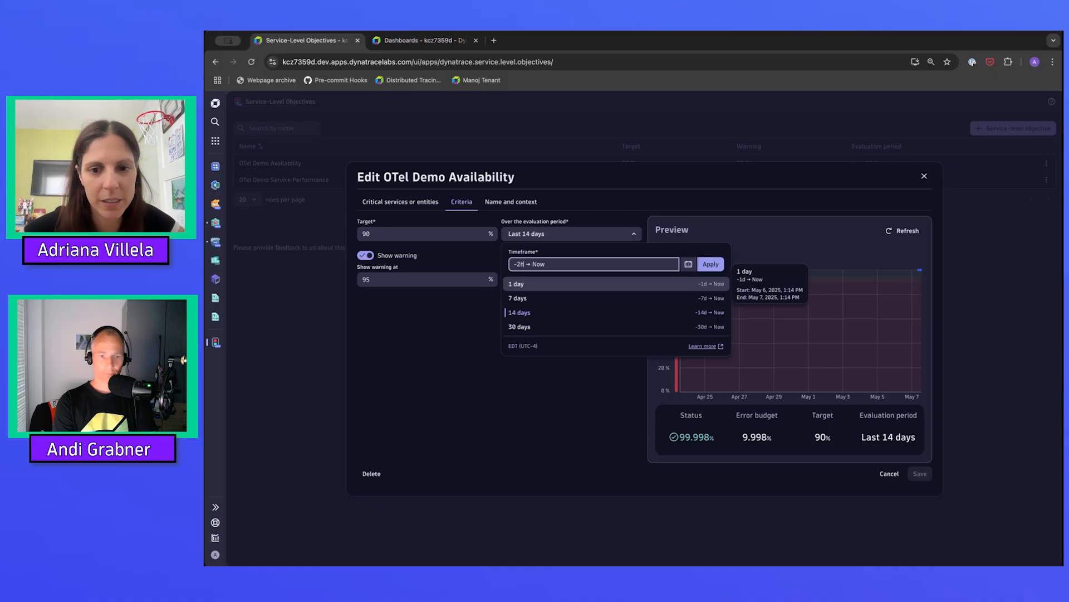
{"action": "left_click", "coordinate": [711, 265]}
{"action": "left_click", "coordinate": [913, 232]}
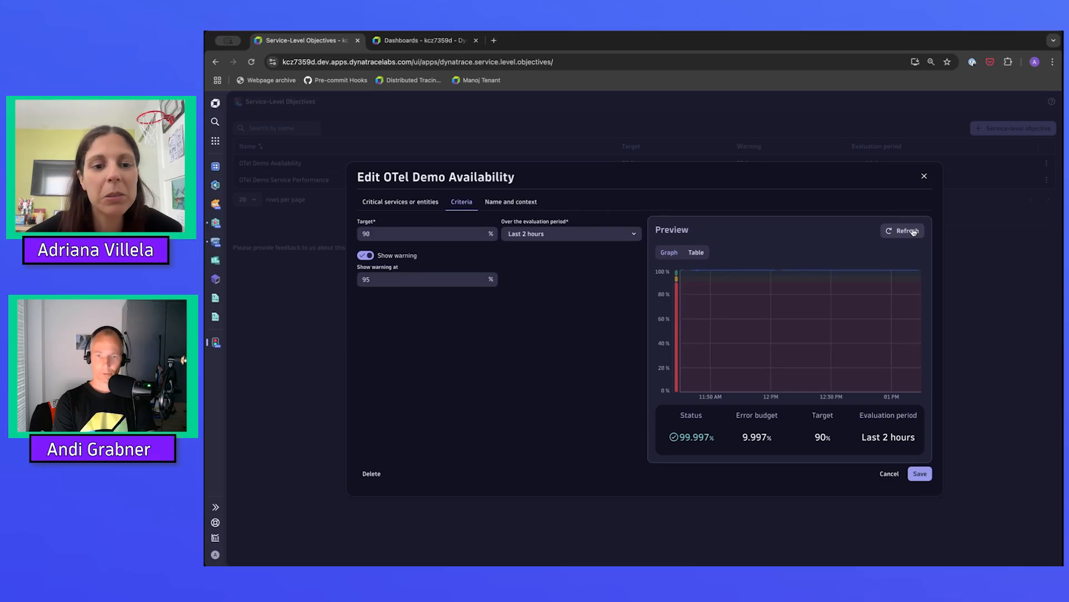
{"action": "left_click", "coordinate": [921, 473]}
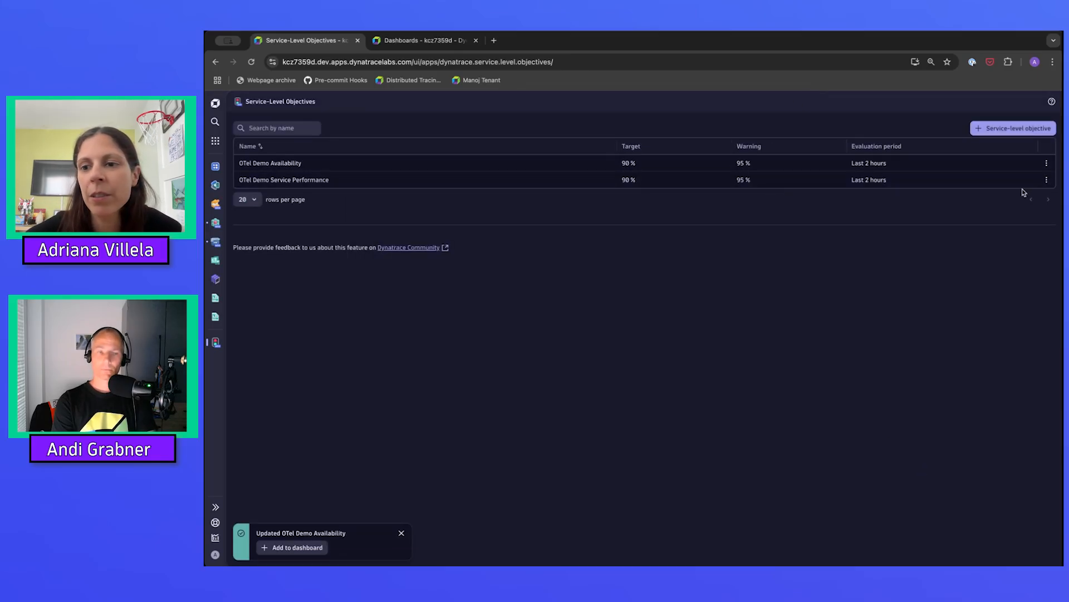
Add the OTel Demo Service Performance objective to the existing SLO Dashboard.
{"action": "left_click", "coordinate": [1046, 180]}
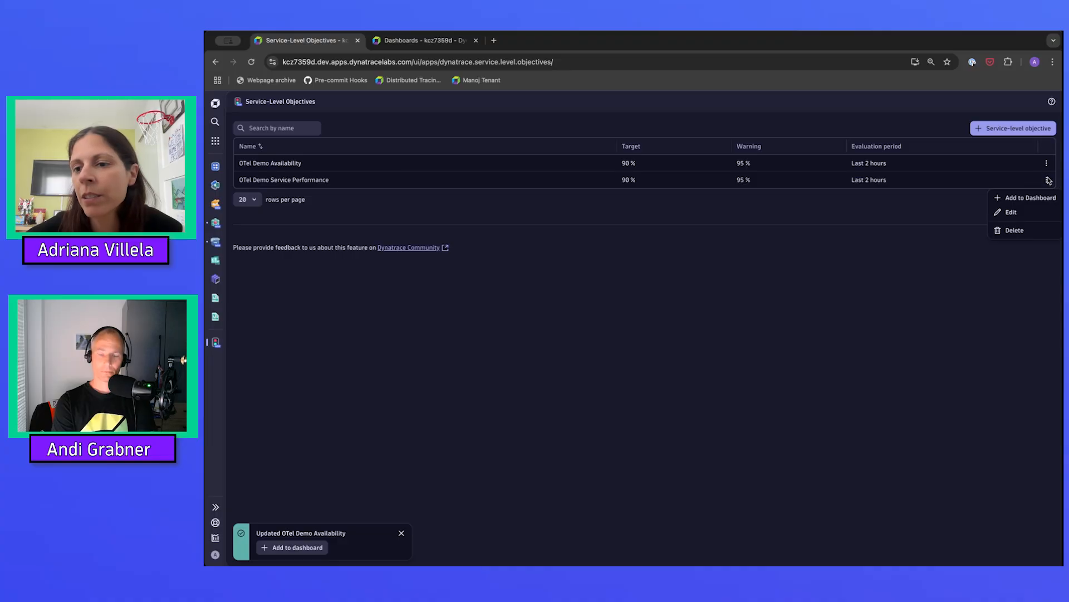
{"action": "left_click", "coordinate": [1030, 198]}
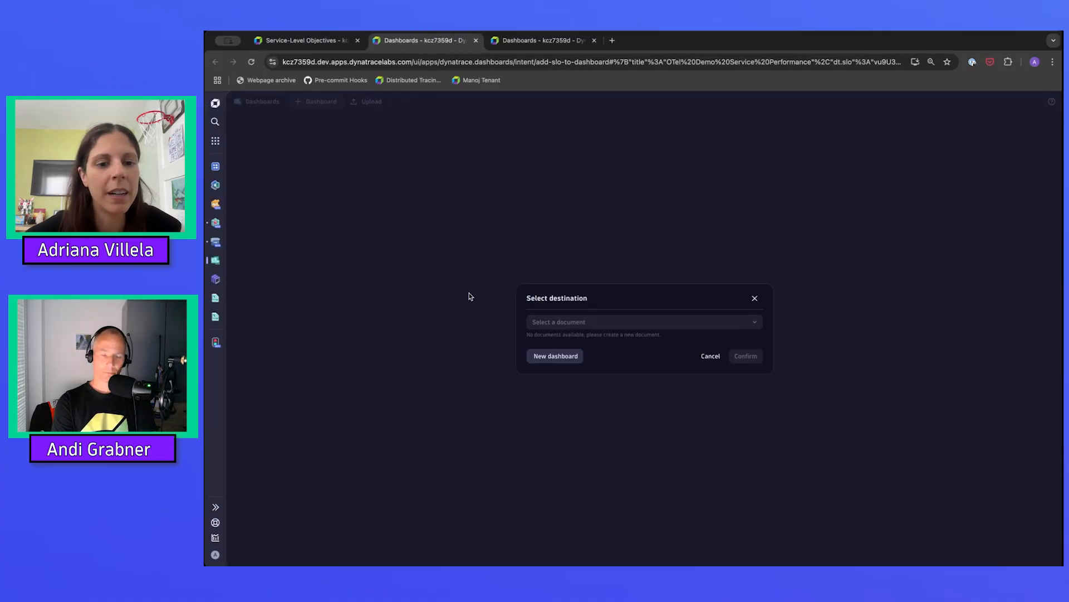
{"action": "left_click", "coordinate": [551, 326]}
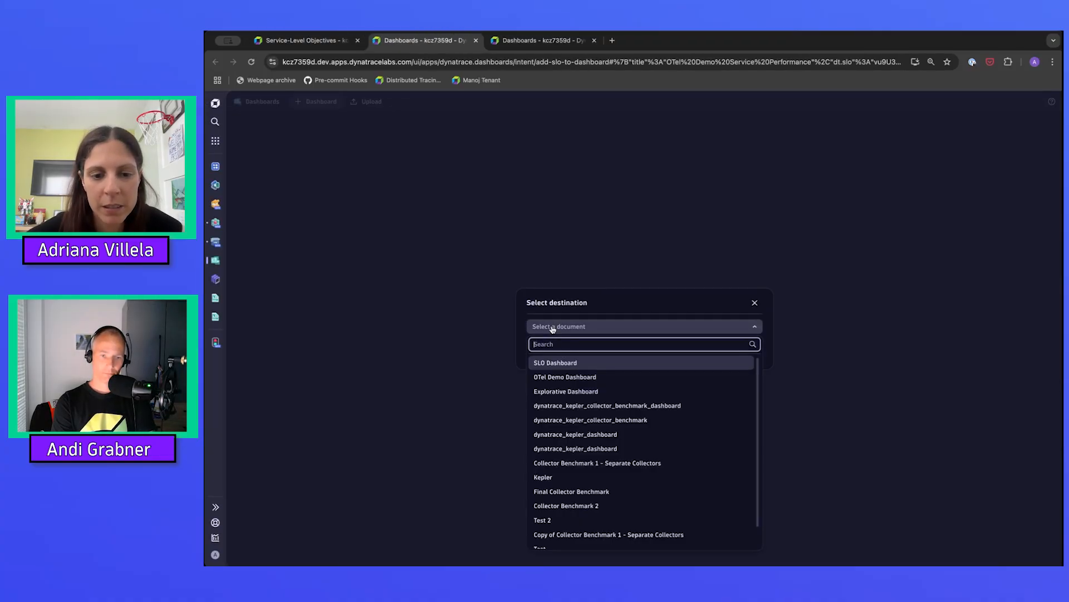
{"action": "left_click", "coordinate": [552, 363]}
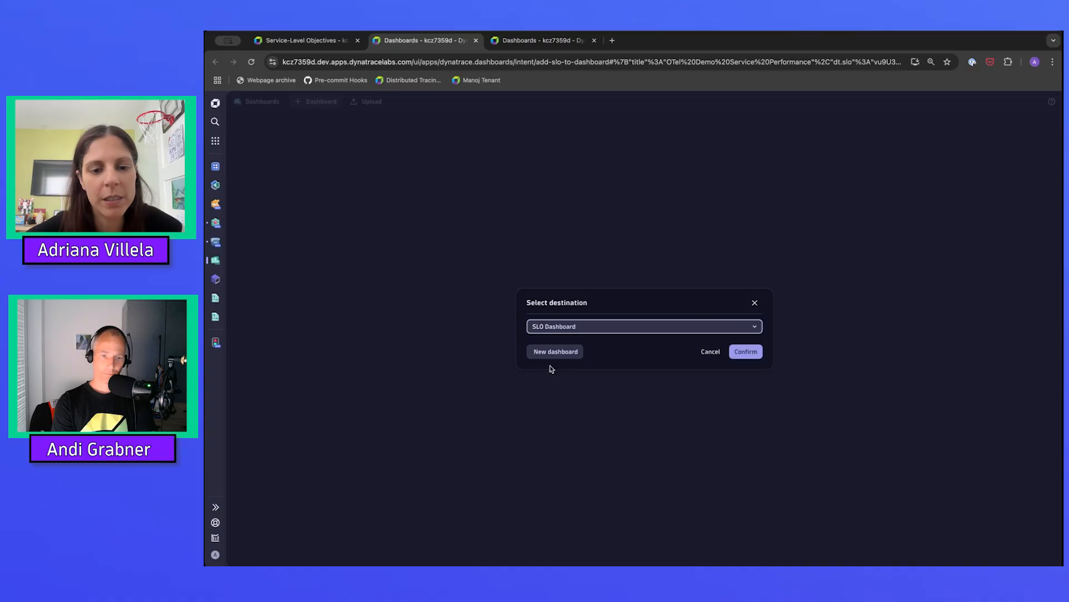
{"action": "left_click", "coordinate": [751, 355]}
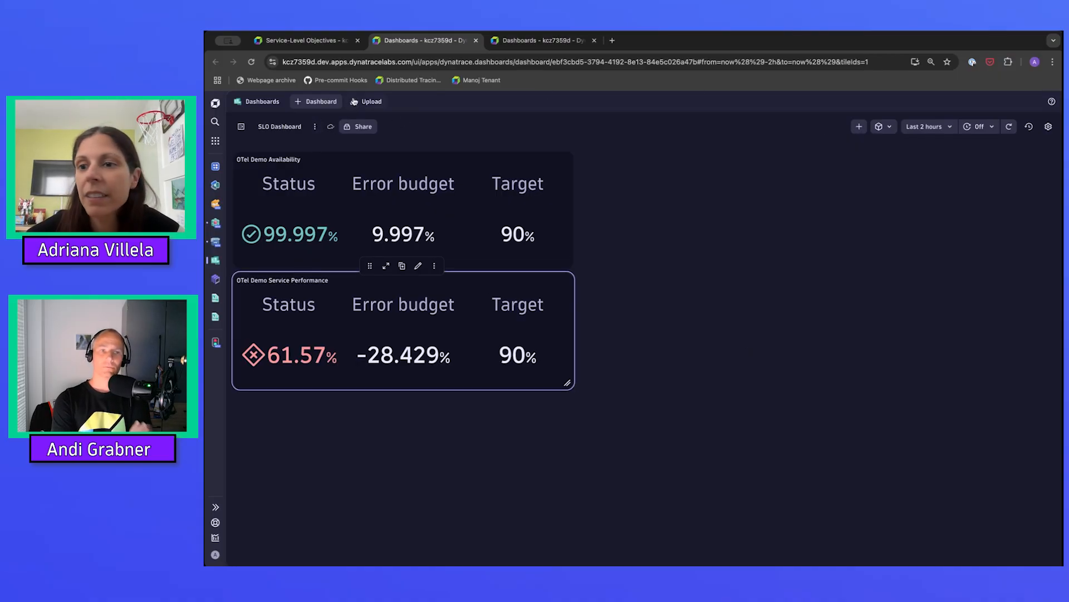
{"action": "left_click", "coordinate": [315, 127]}
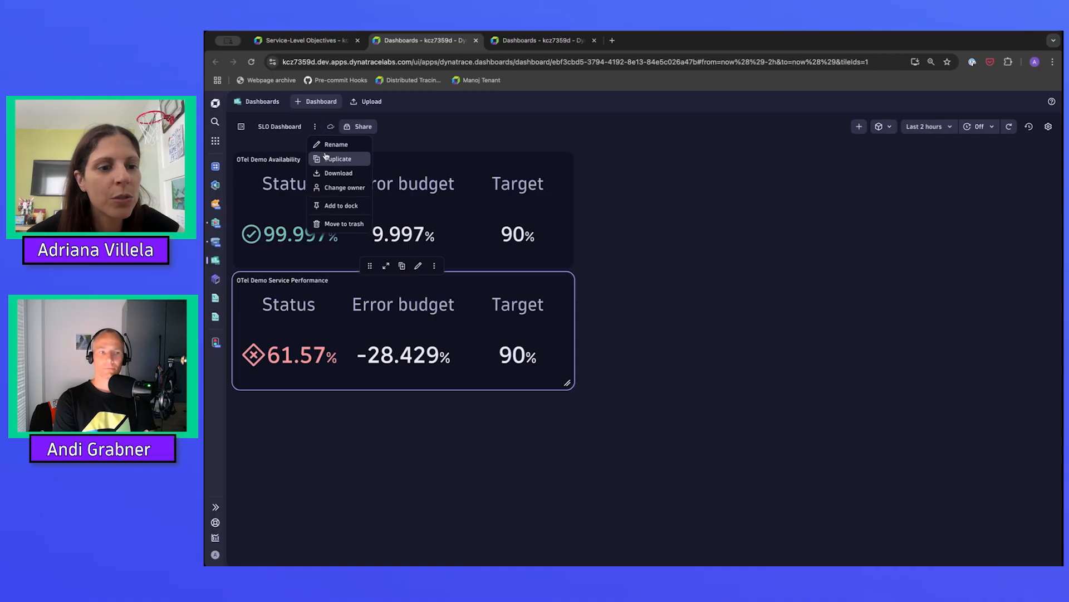
{"action": "left_click", "coordinate": [424, 133]}
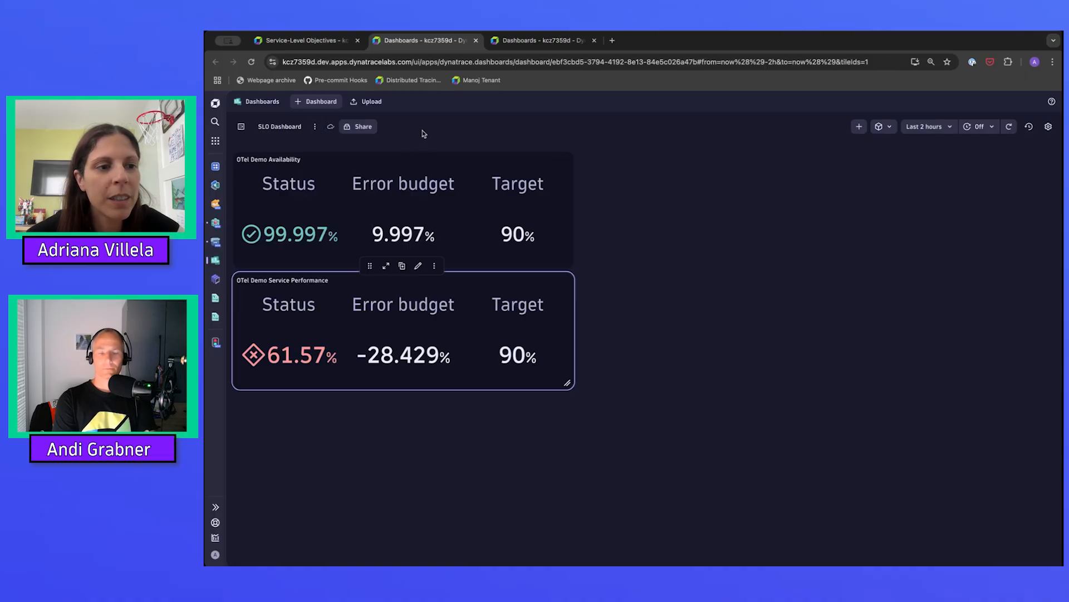
Add a Markdown tile to the dashboard with the text "This is an SLO dashboard for the OTel Demo App".
{"action": "left_click", "coordinate": [859, 127]}
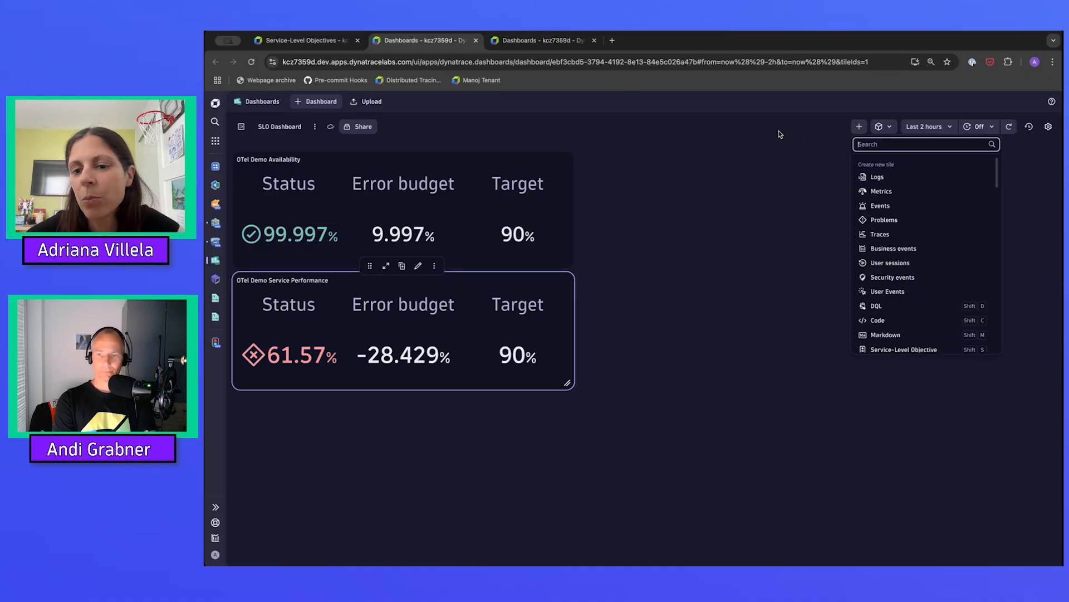
{"action": "left_click", "coordinate": [885, 334]}
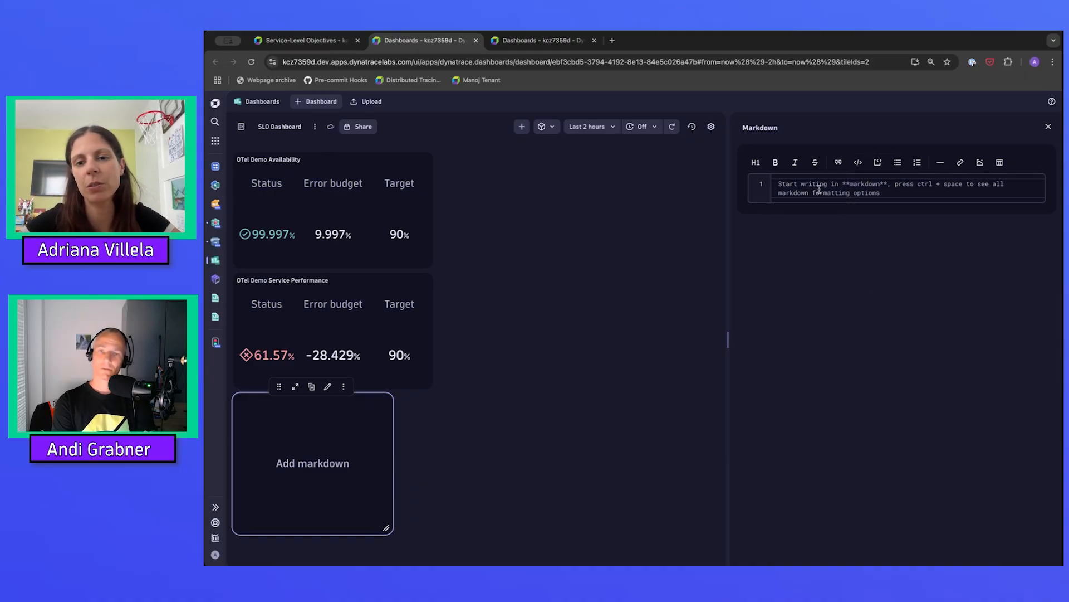
{"action": "type", "text": "This is a"}
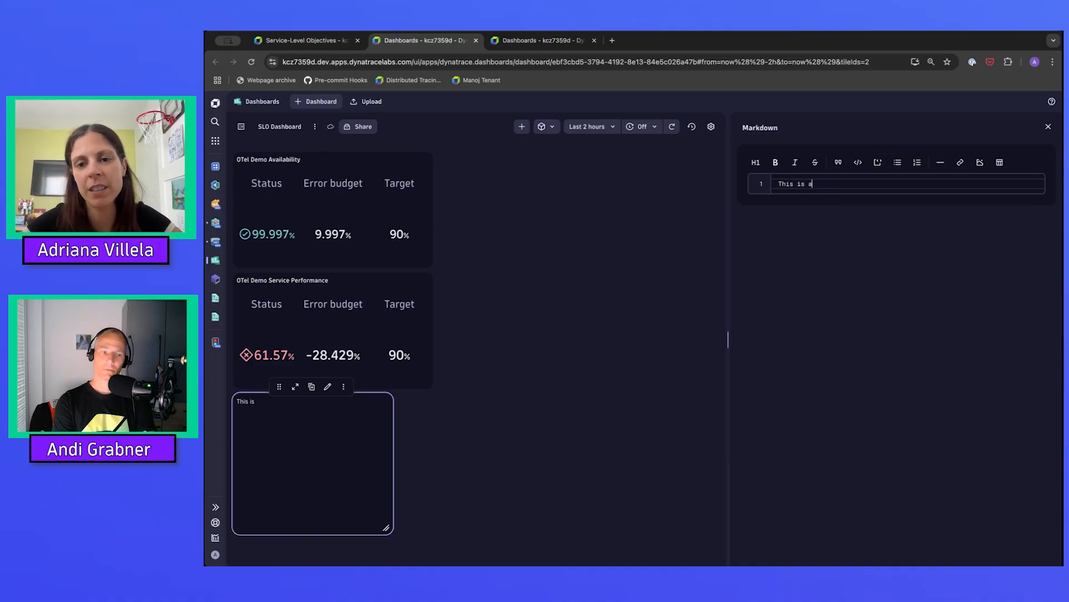
{"action": "type", "text": "n SLO "}
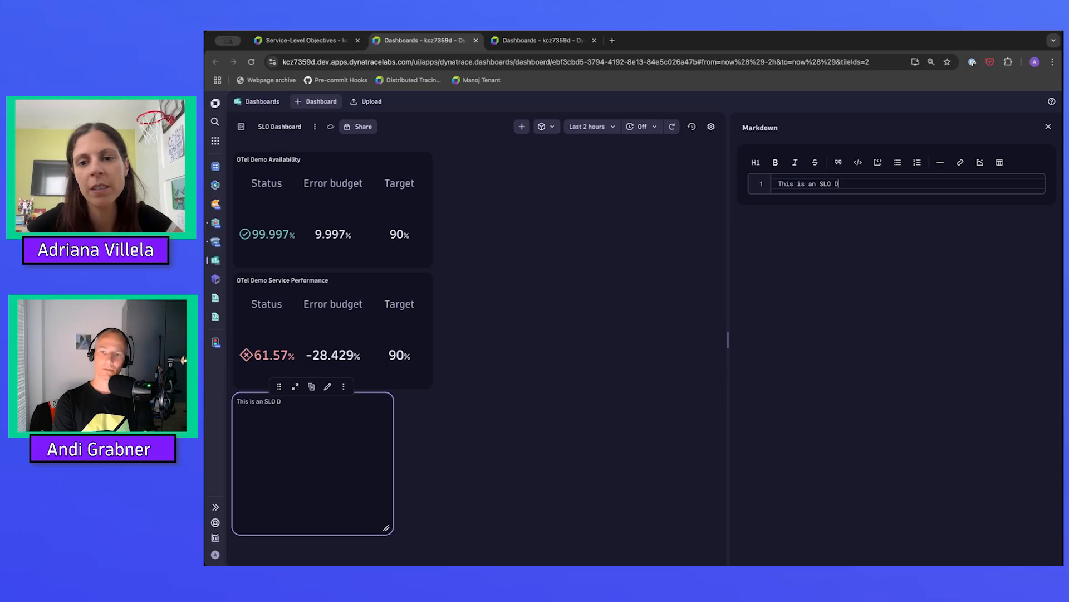
{"action": "type", "text": "dashboard"}
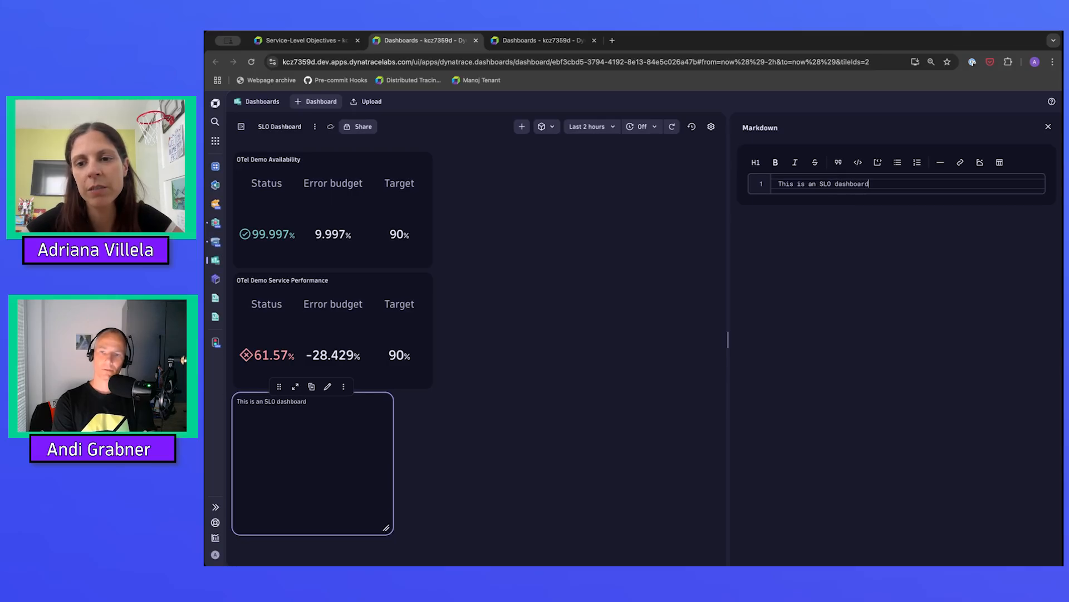
{"action": "type", "text": " for the OTel D"}
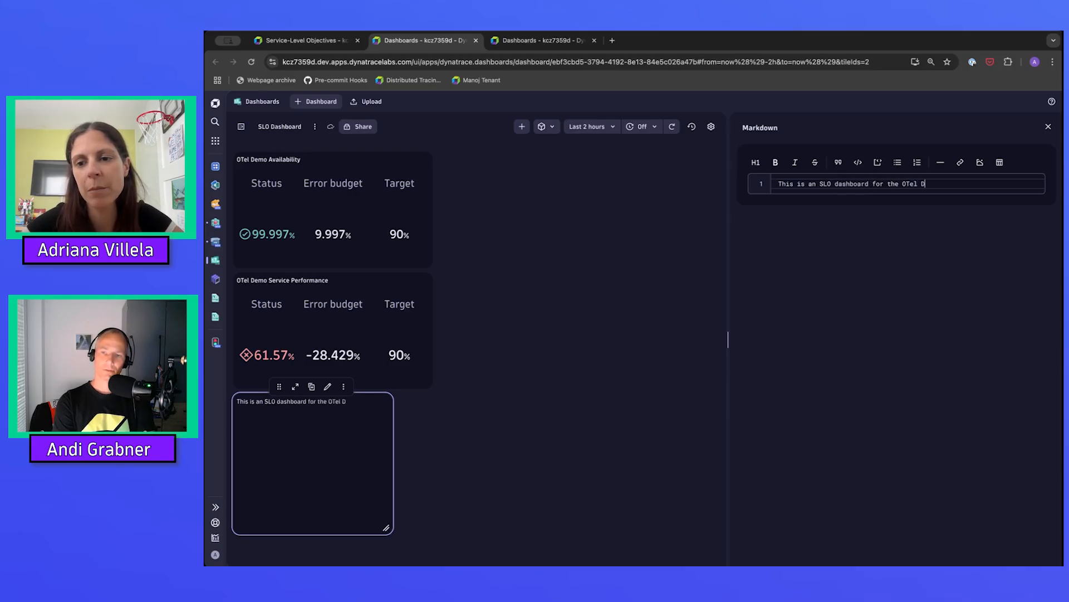
{"action": "type", "text": "emo App"}
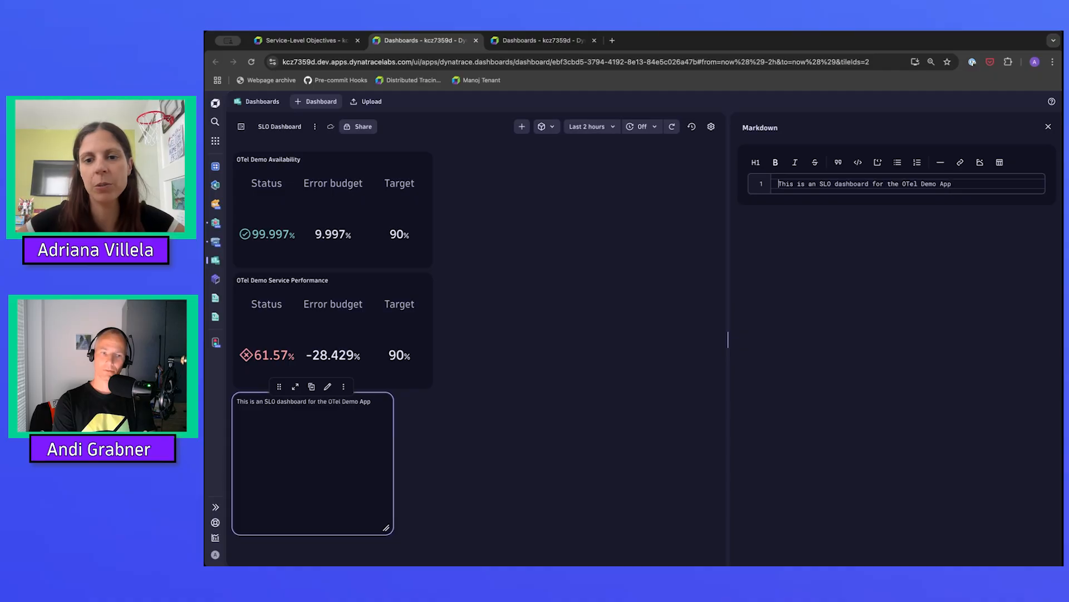
Insert the level-two heading "OTel Demo App SLO Dashboard" and a blank line above the Markdown text, and close the tile editor.
{"action": "key", "text": "Return"}
{"action": "key", "text": "Up"}
{"action": "type", "text": "#"}
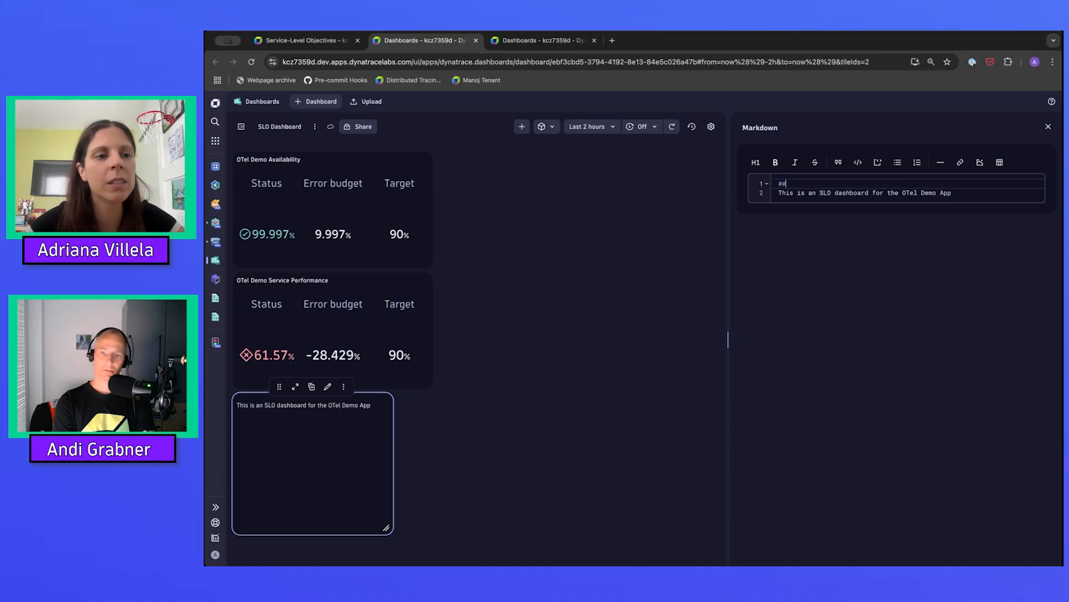
{"action": "type", "text": "# OTel "}
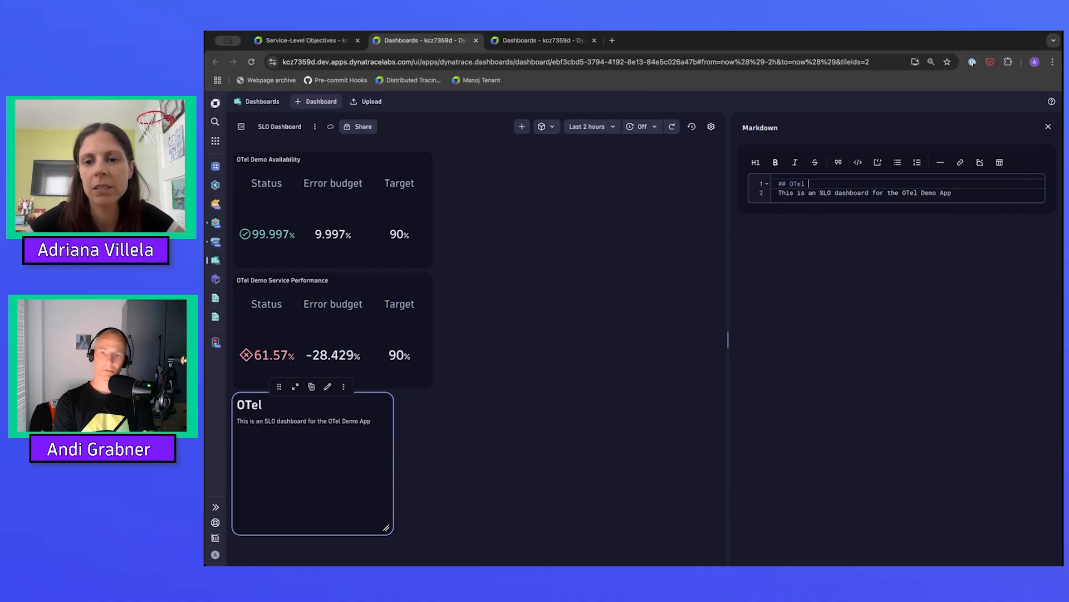
{"action": "type", "text": "Demo APP SLO"}
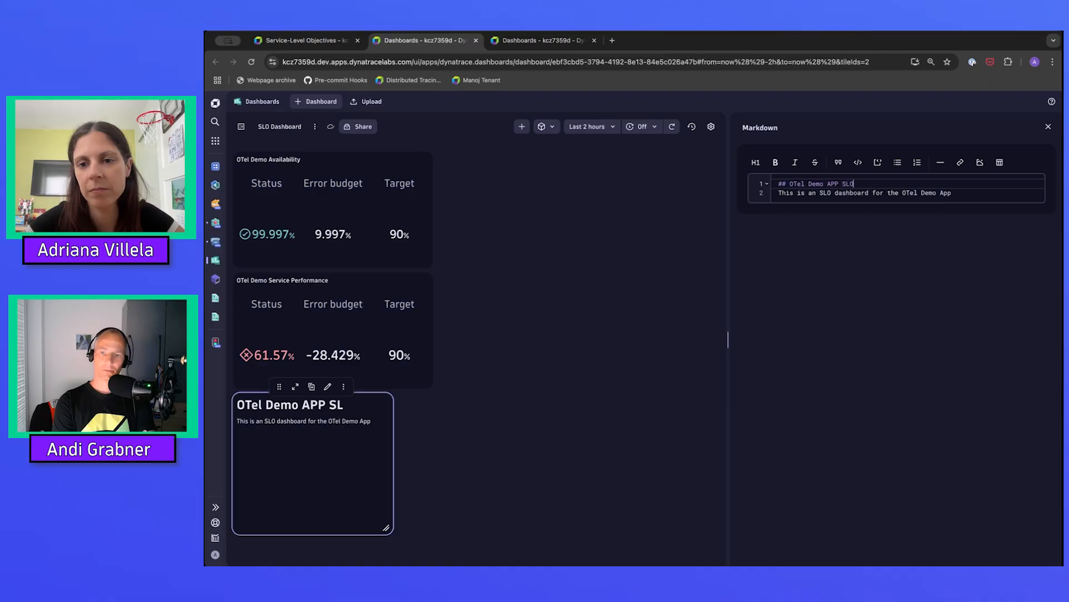
{"action": "key", "text": "BackSpace"}
{"action": "key", "text": "BackSpace"}
{"action": "key", "text": "BackSpace"}
{"action": "key", "text": "BackSpace"}
{"action": "key", "text": "BackSpace"}
{"action": "key", "text": "BackSpace"}
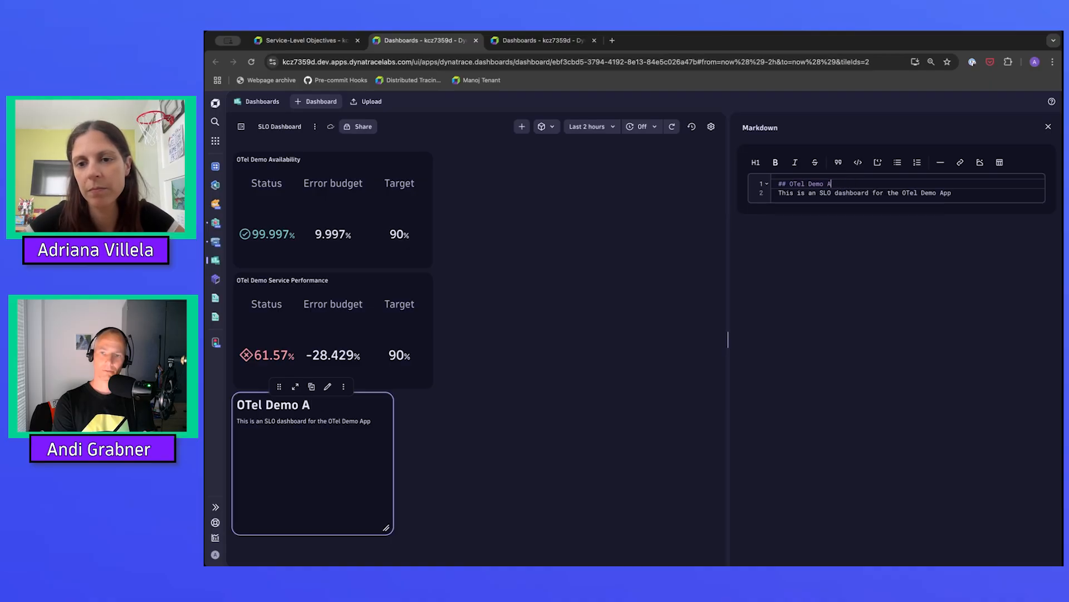
{"action": "type", "text": "pp SLO Dashboard"}
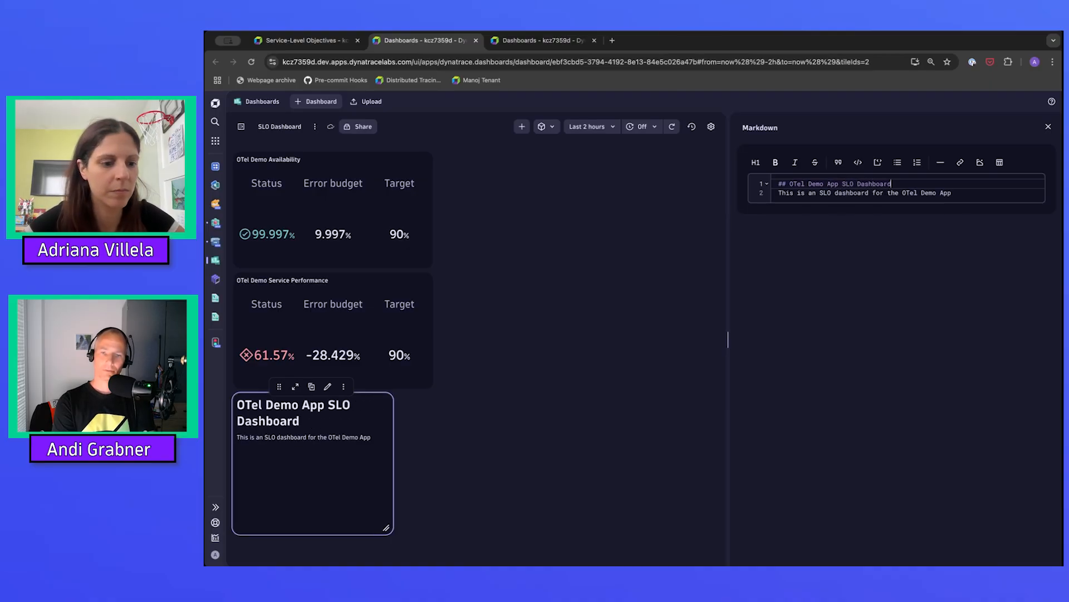
{"action": "key", "text": "Return"}
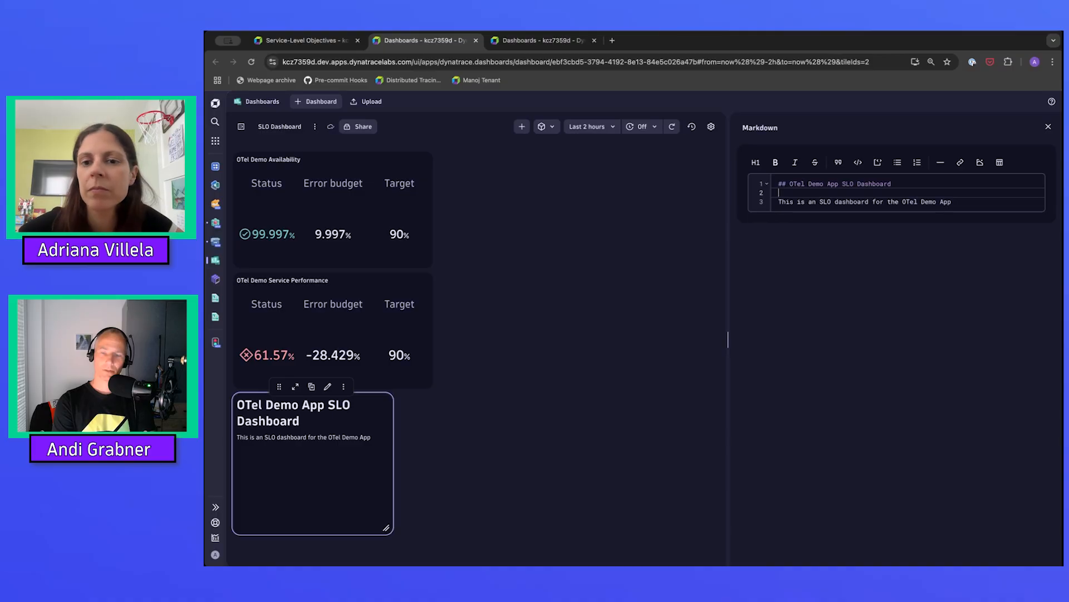
{"action": "left_click", "coordinate": [859, 289]}
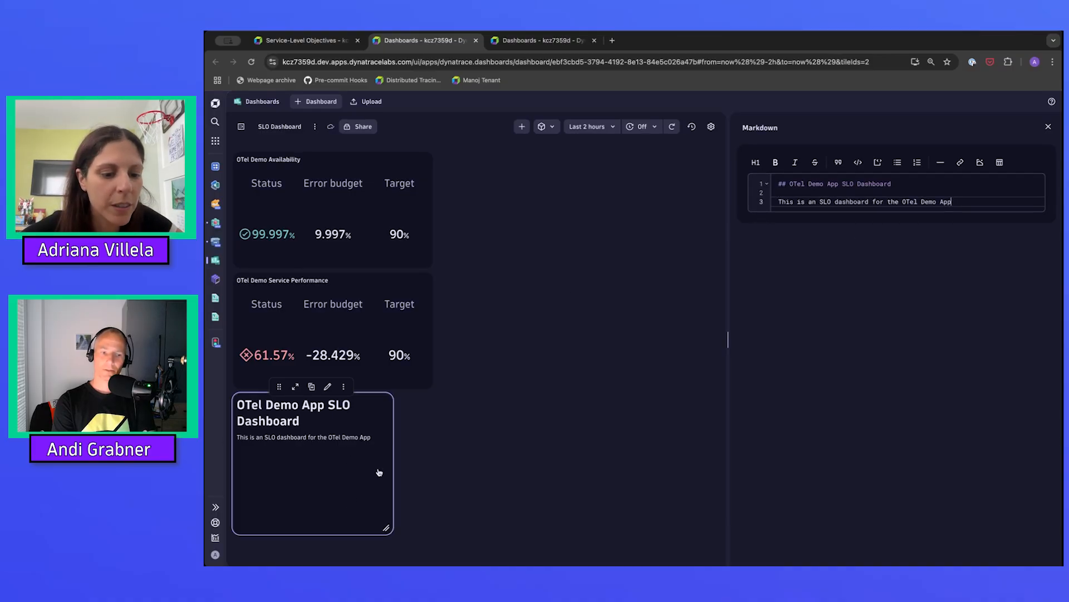
{"action": "left_click", "coordinate": [1050, 127]}
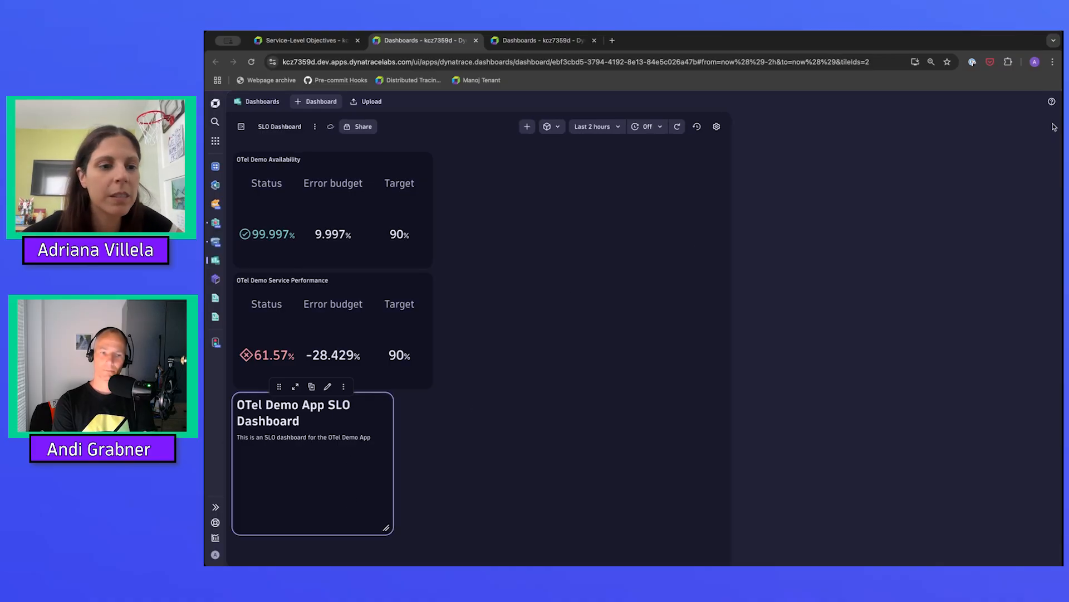
Resize the Markdown tile to a wide, short banner and move it above the two SLO tiles.
{"action": "left_click_drag", "start_coordinate": [497, 529], "coordinate": [474, 435]}
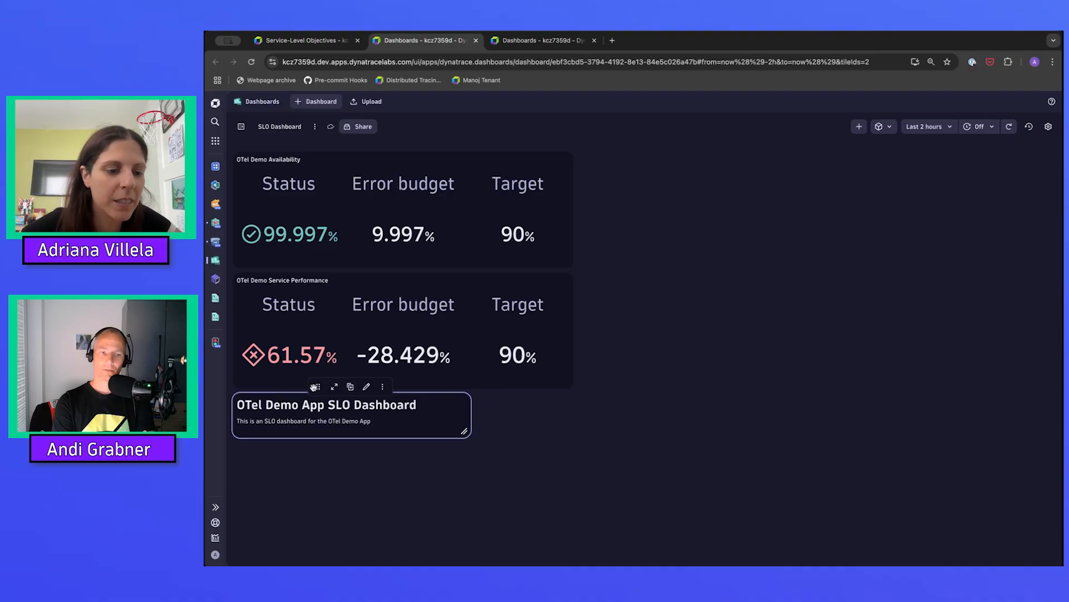
{"action": "left_click_drag", "start_coordinate": [315, 387], "coordinate": [317, 151]}
{"action": "left_click", "coordinate": [700, 283]}
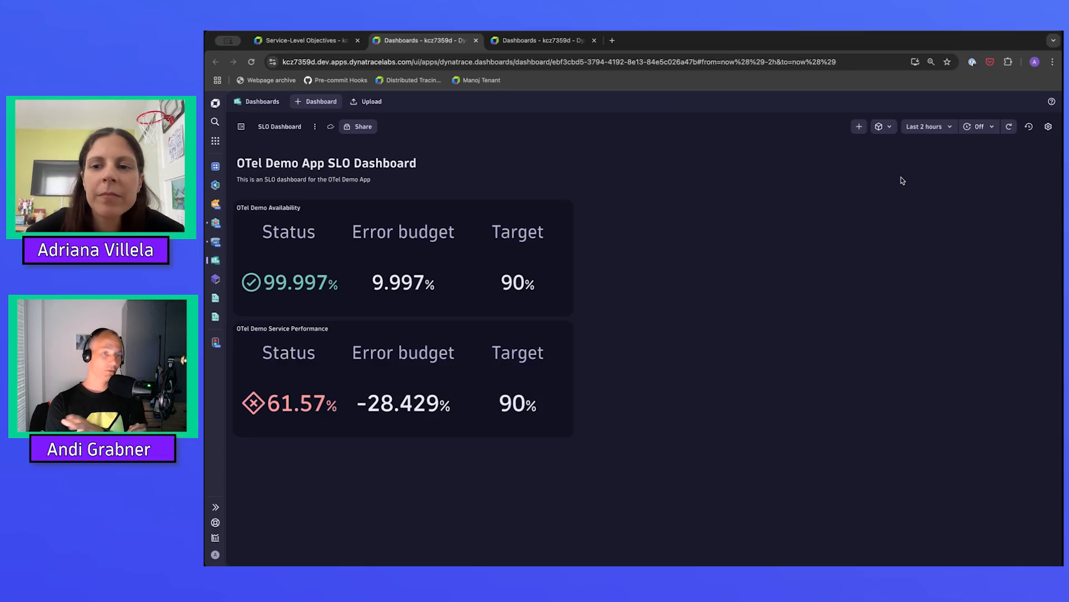
Add a Metrics tile to the dashboard and title it Performance Metrics.
{"action": "left_click", "coordinate": [859, 128]}
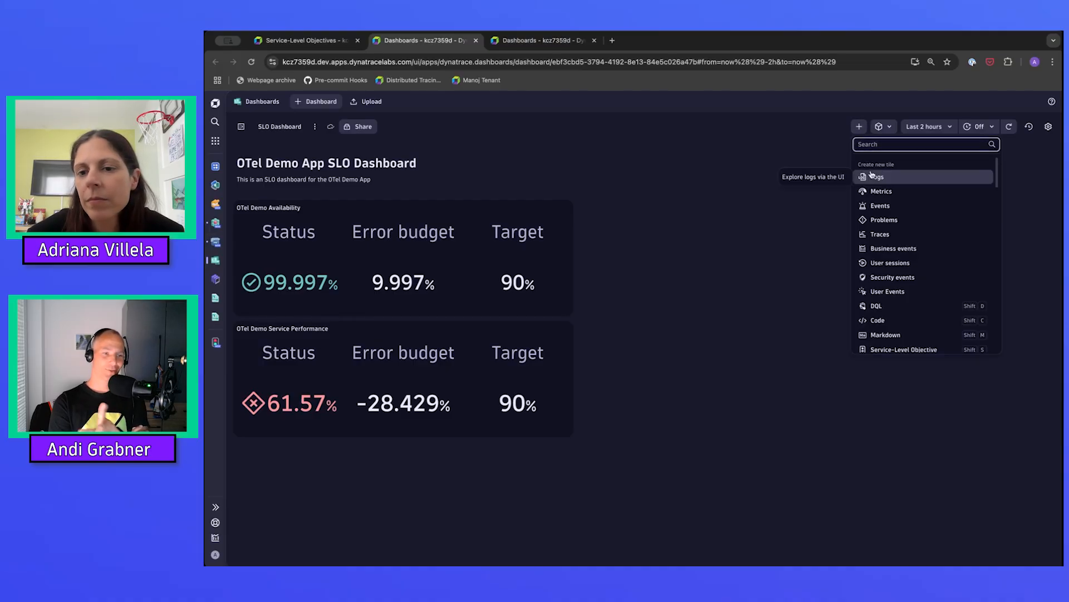
{"action": "left_click", "coordinate": [876, 192]}
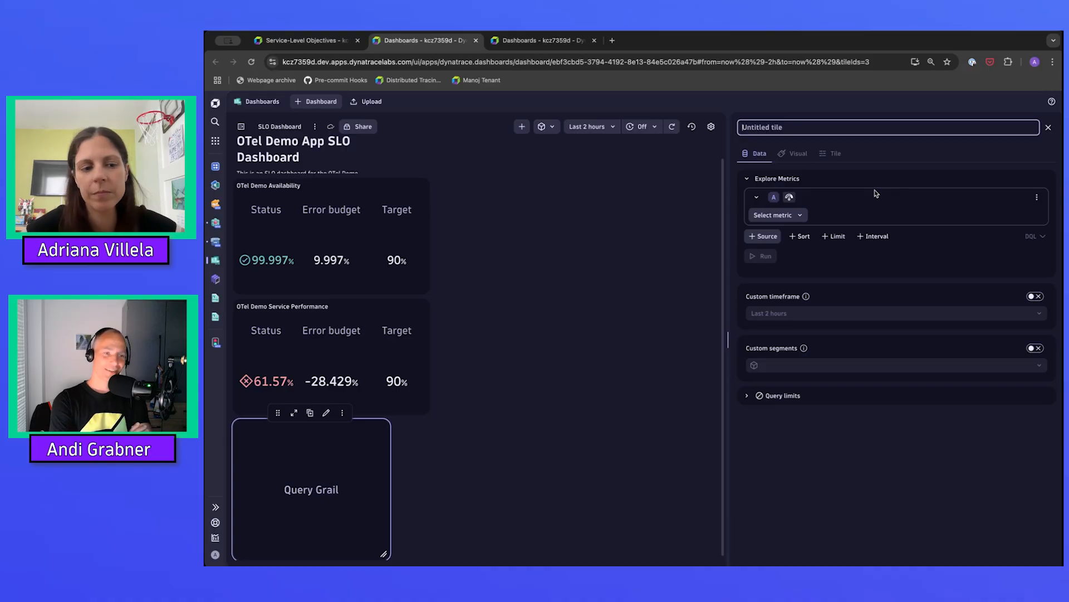
{"action": "type", "text": "Perfor"}
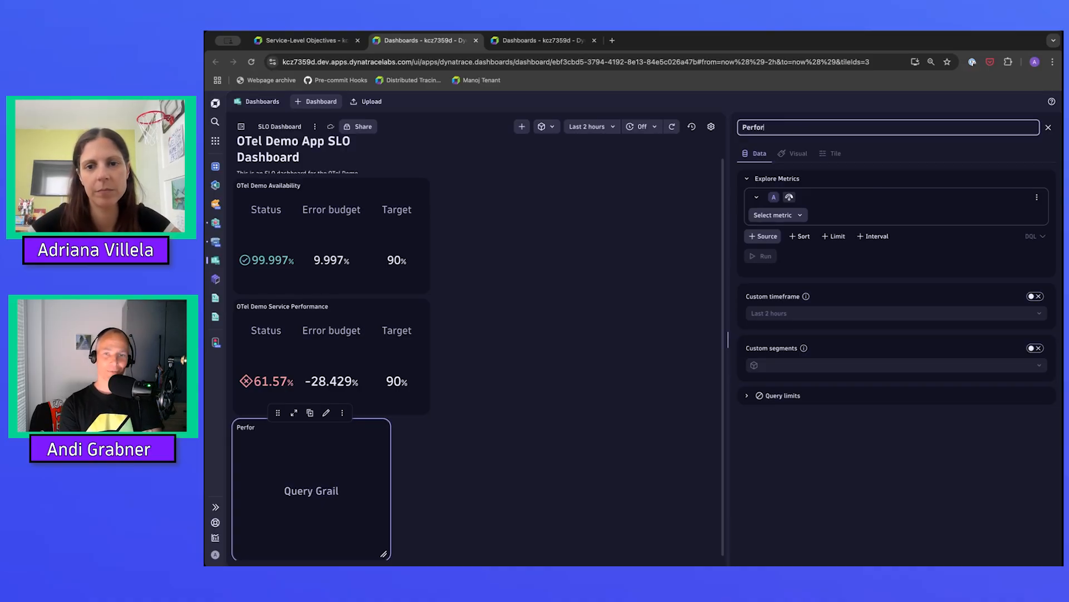
{"action": "type", "text": "mance Met"}
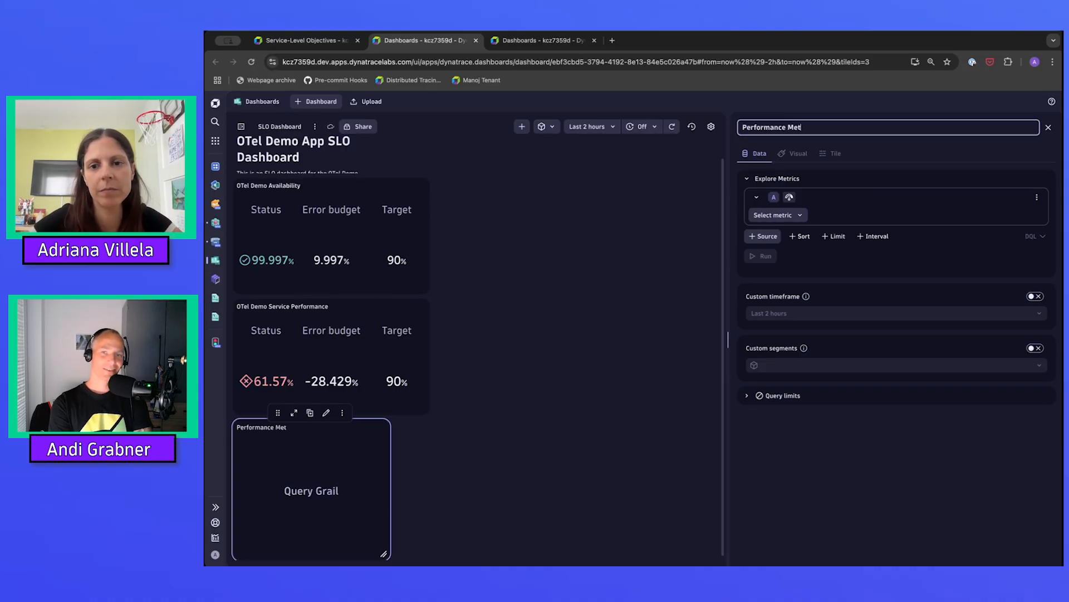
{"action": "type", "text": "rics"}
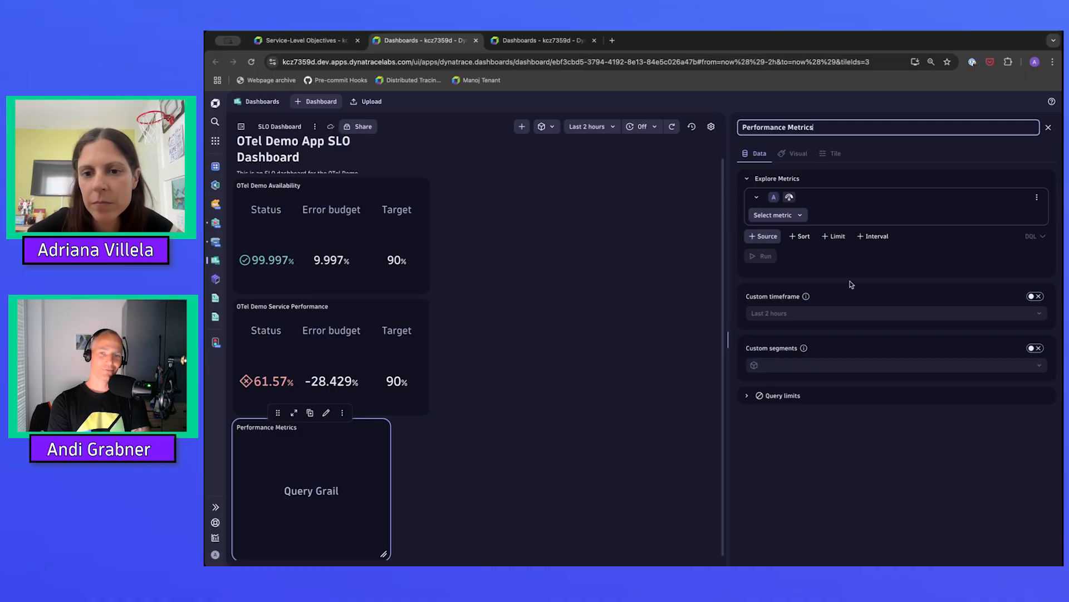
Select the Service request response time metric for the Performance Metrics tile and run the query.
{"action": "left_click", "coordinate": [778, 216]}
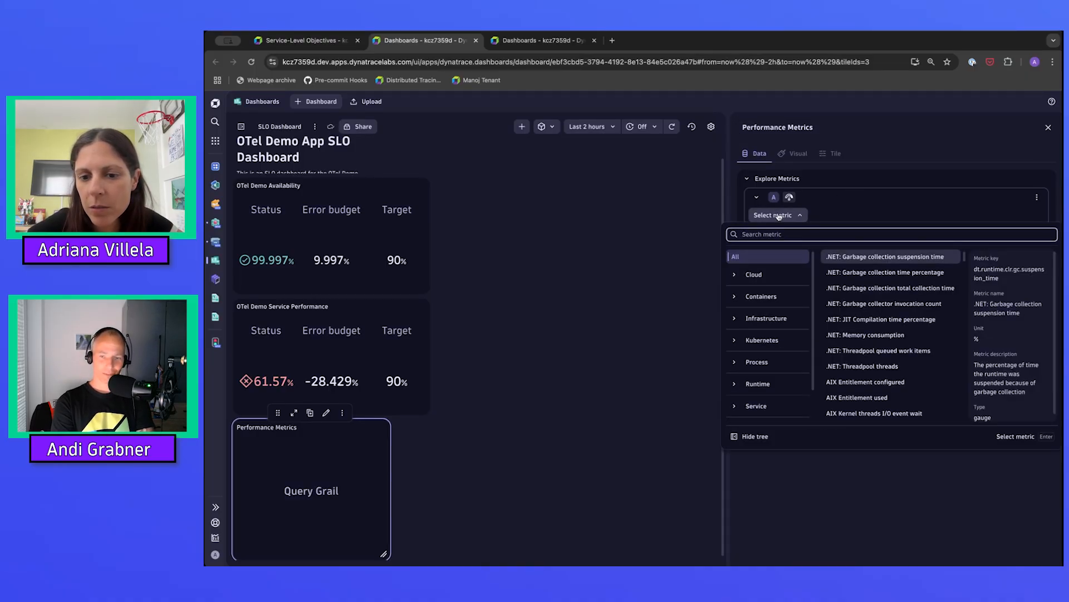
{"action": "type", "text": "response"}
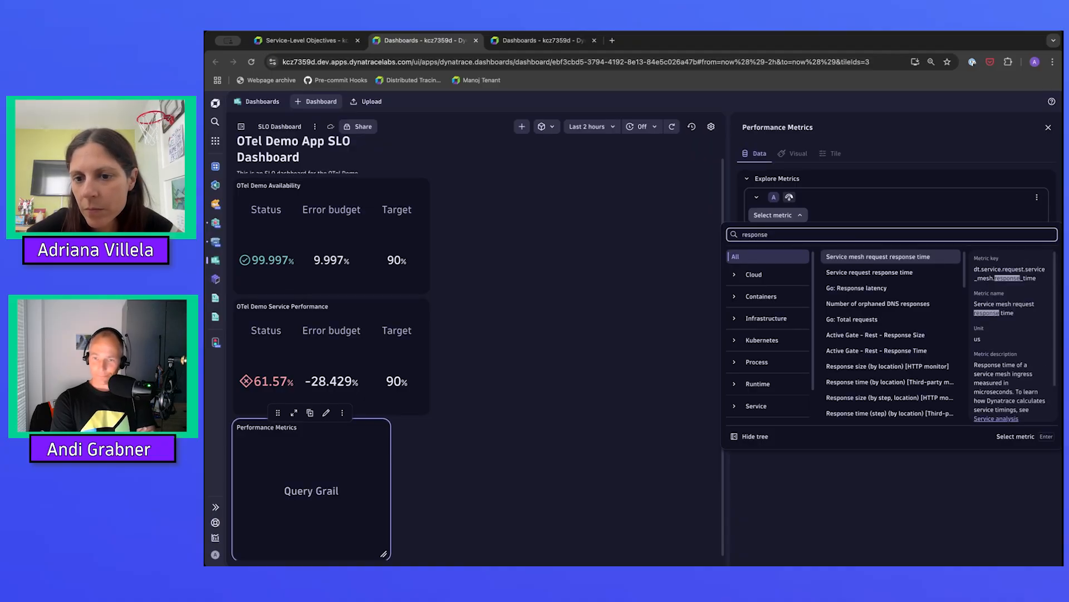
{"action": "left_click", "coordinate": [861, 273]}
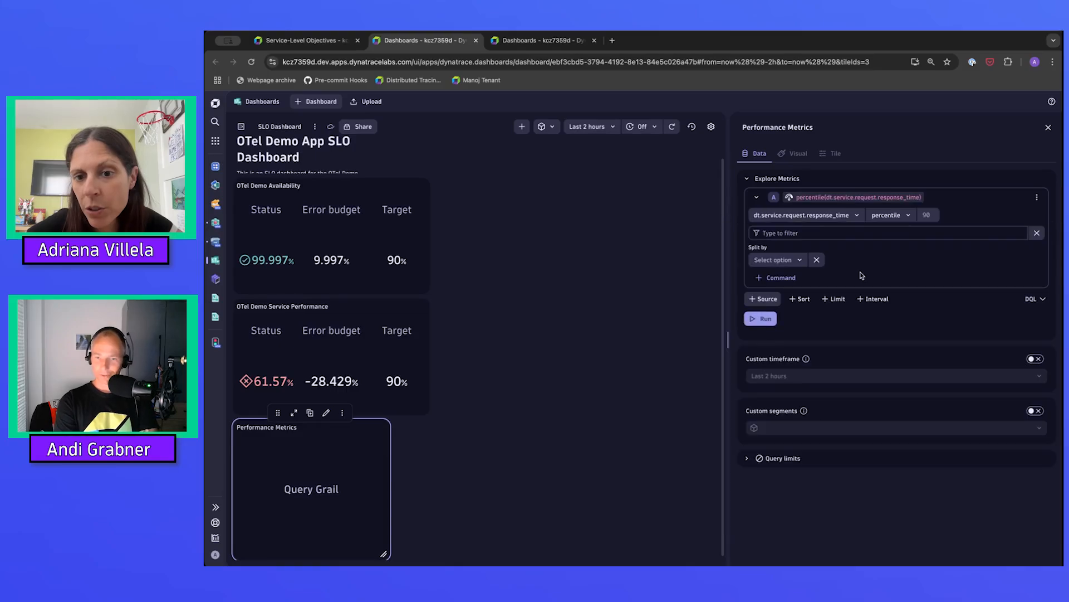
{"action": "left_click", "coordinate": [760, 321]}
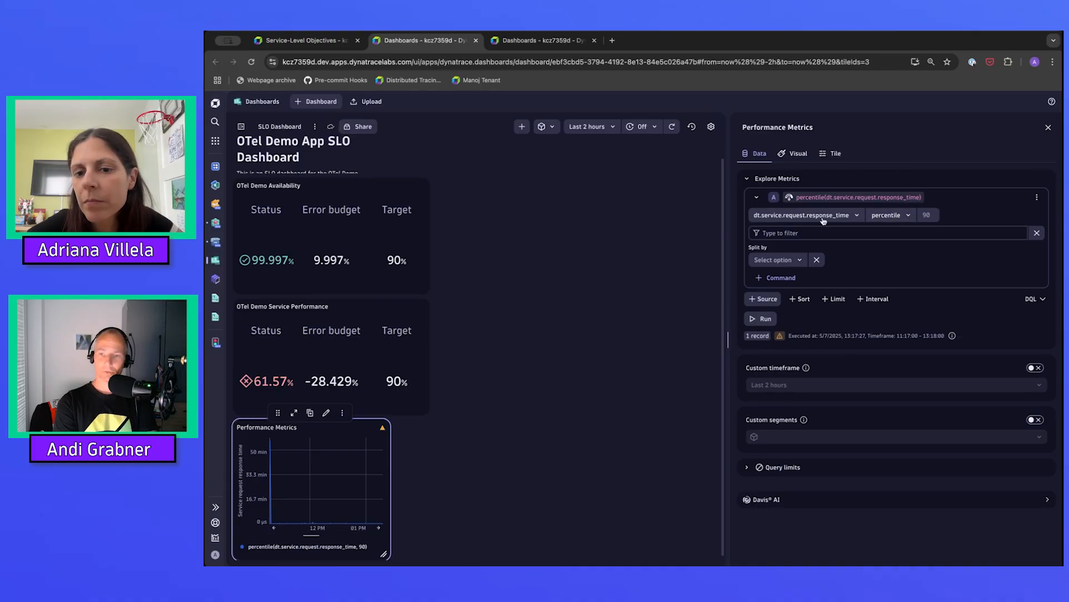
Change the response time metric's aggregation to avg and rerun the query.
{"action": "left_click", "coordinate": [907, 217]}
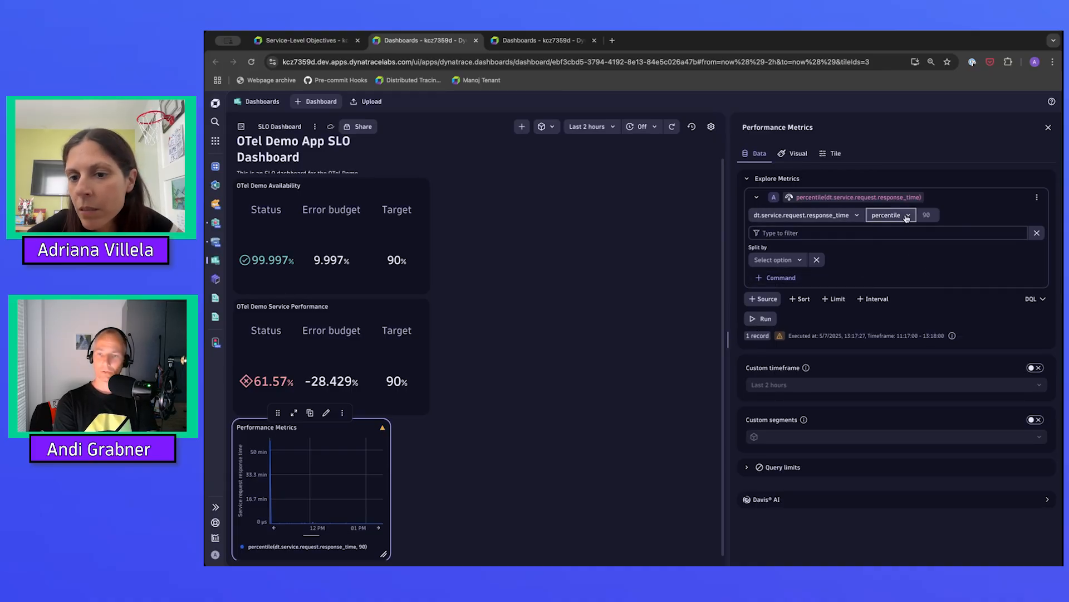
{"action": "left_click", "coordinate": [879, 262]}
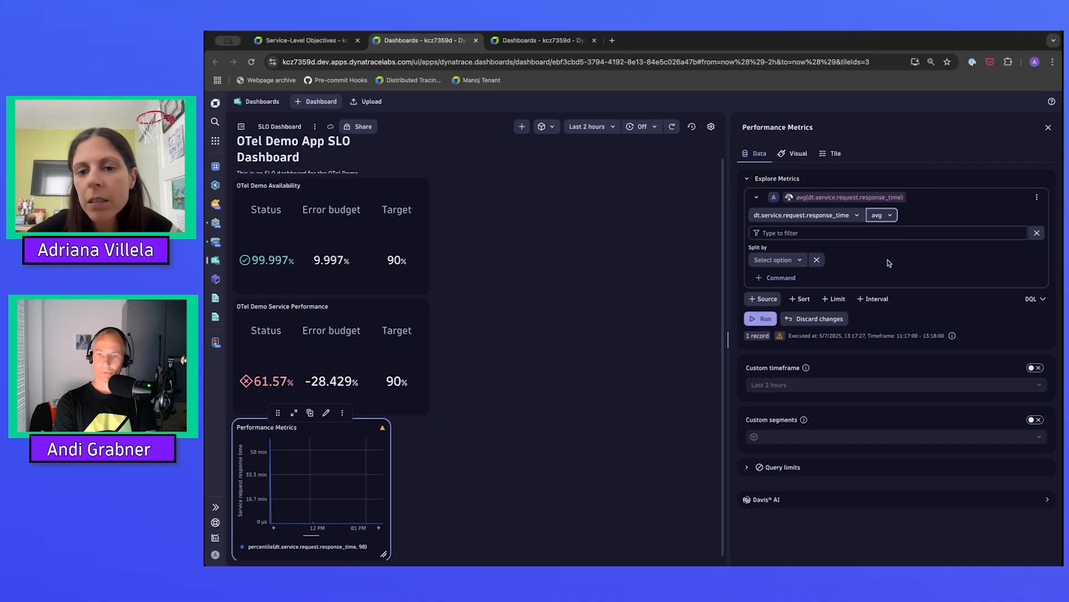
{"action": "left_click", "coordinate": [765, 320]}
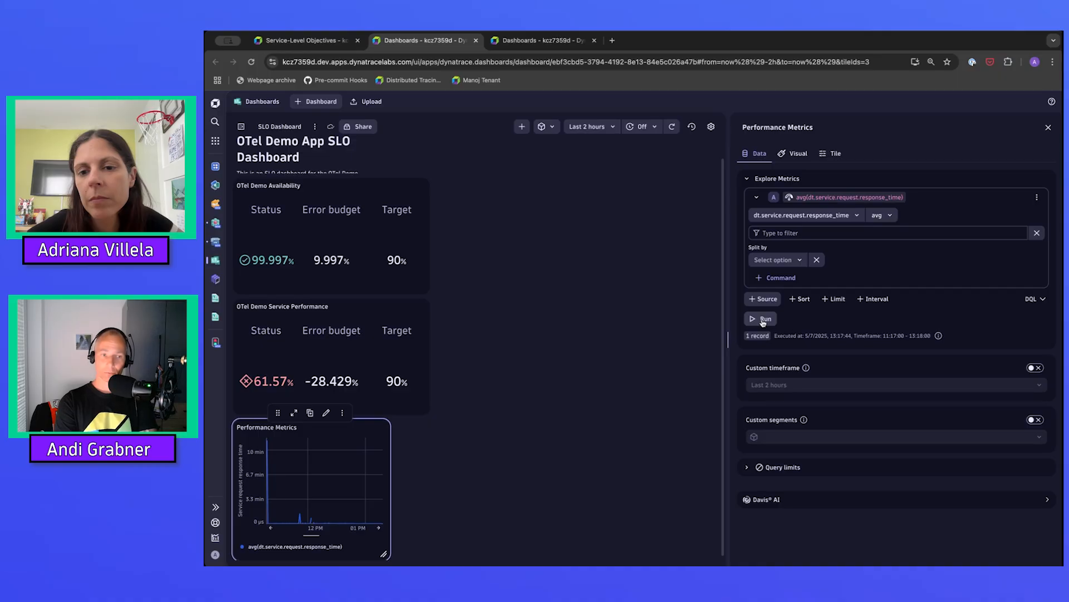
Filter the response time metric to dt.entity.service.name = recommendationservice and run the query.
{"action": "left_click", "coordinate": [780, 232]}
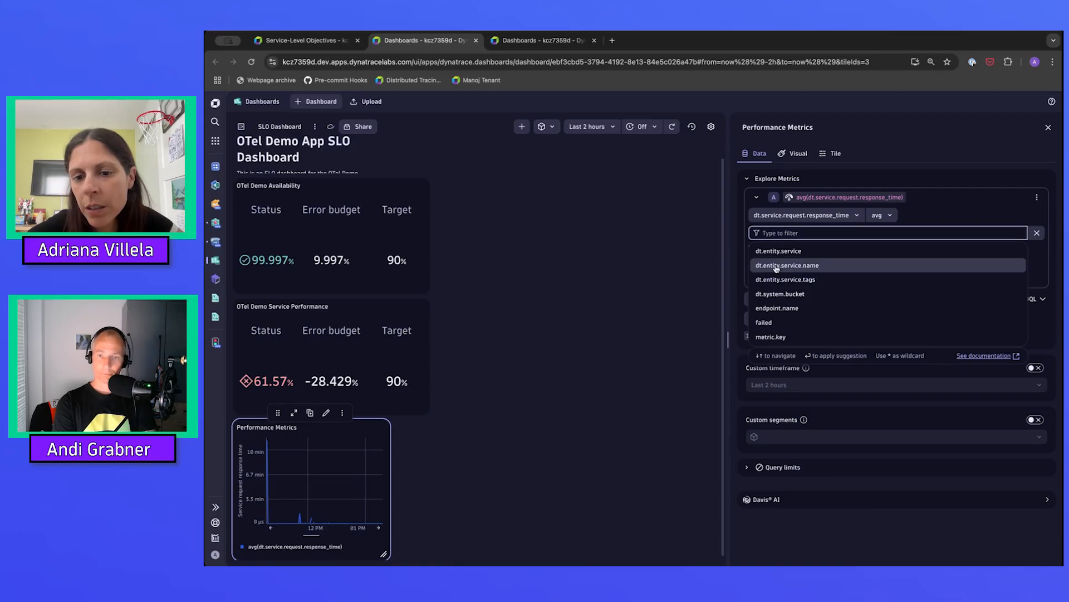
{"action": "type", "text": "service"}
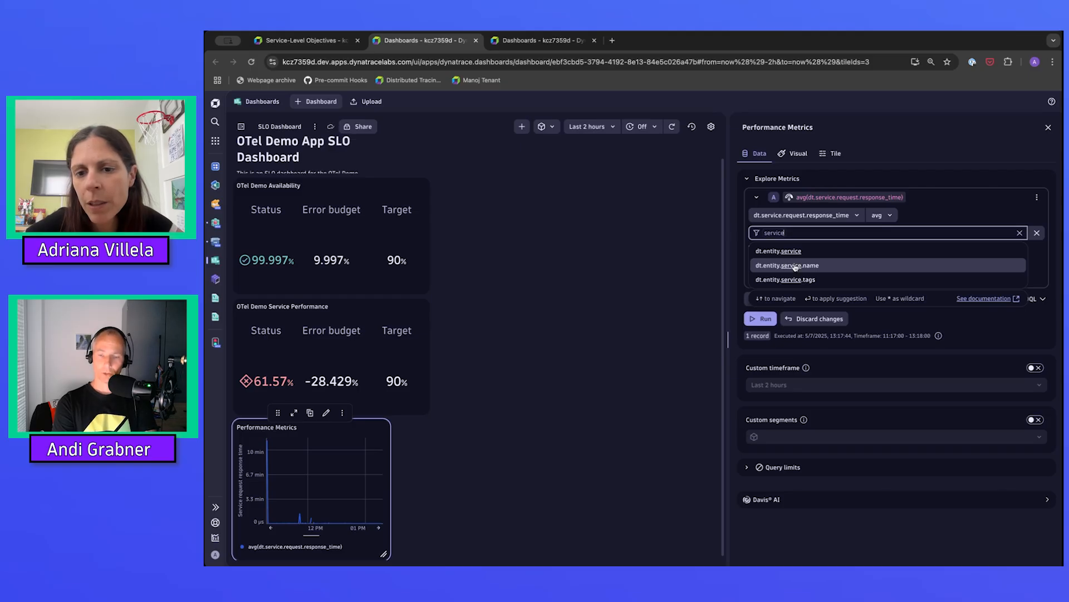
{"action": "left_click", "coordinate": [796, 265]}
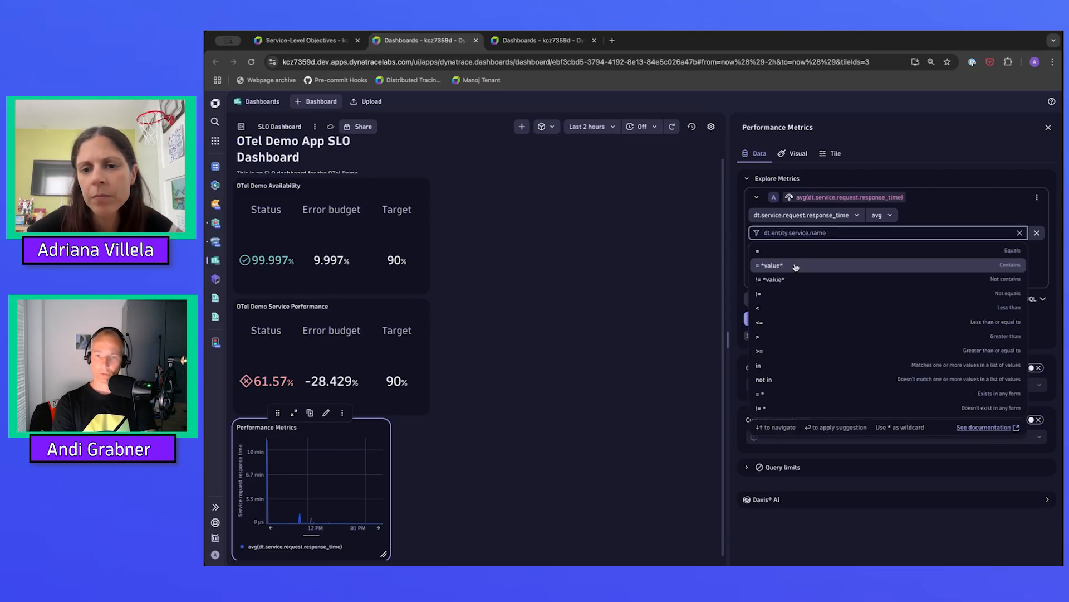
{"action": "type", "text": "="}
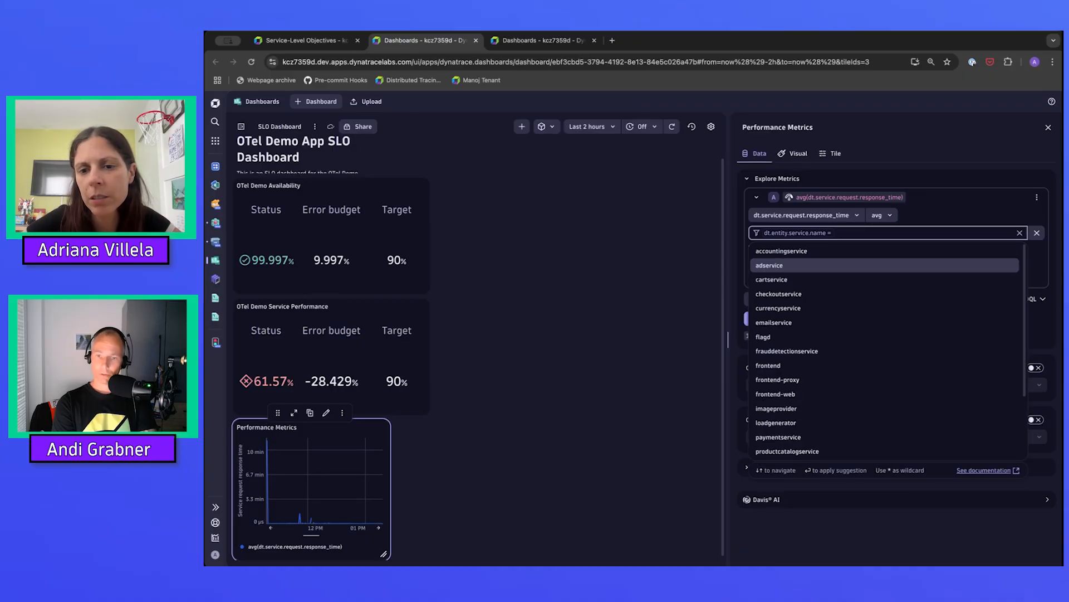
{"action": "type", "text": " re"}
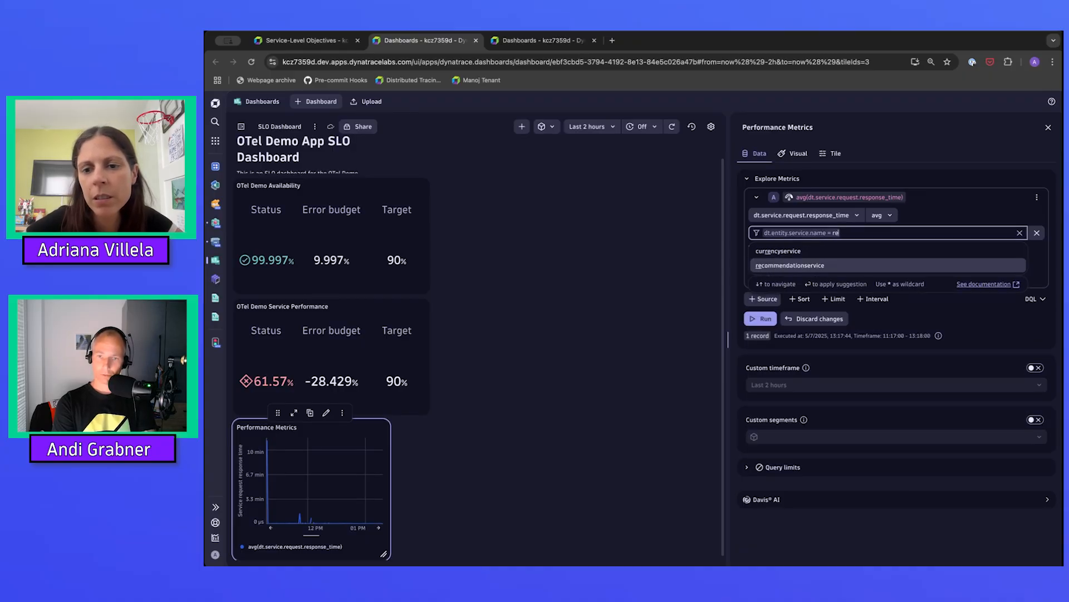
{"action": "key", "text": "Return"}
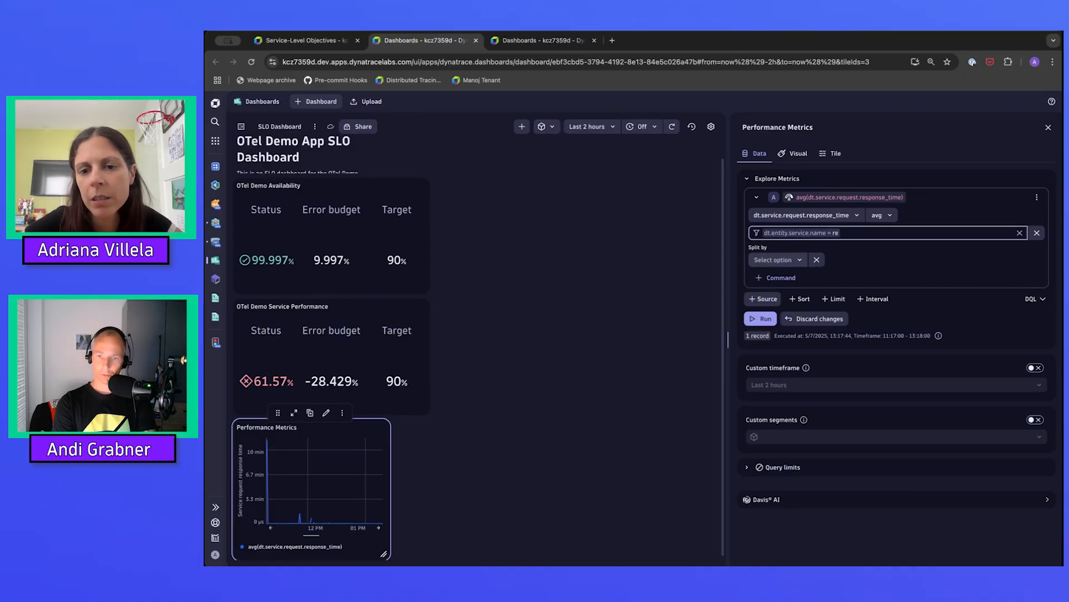
{"action": "left_click", "coordinate": [859, 233]}
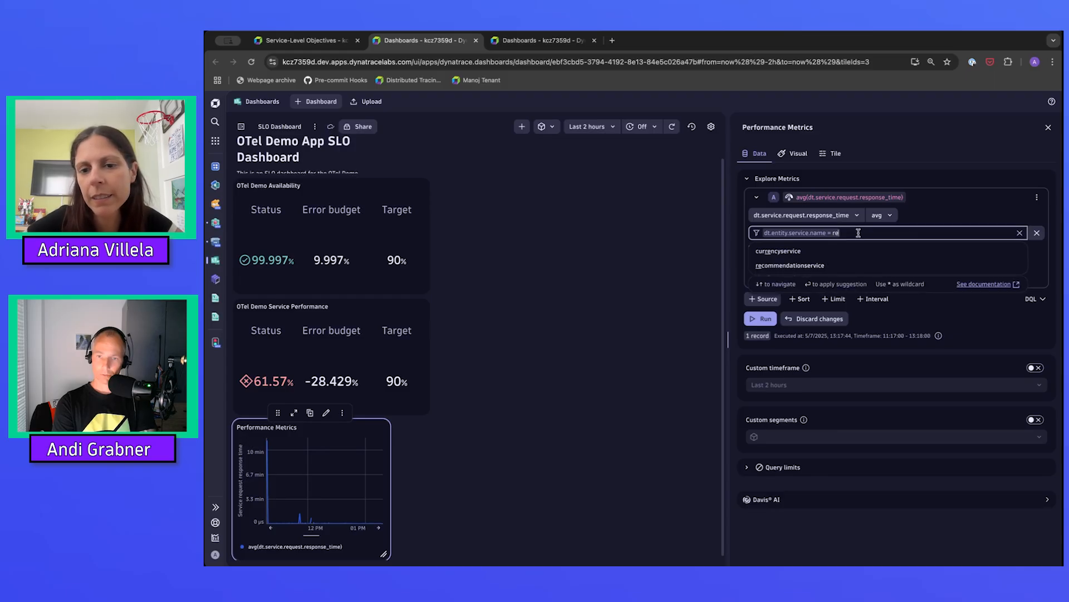
{"action": "left_click", "coordinate": [796, 267]}
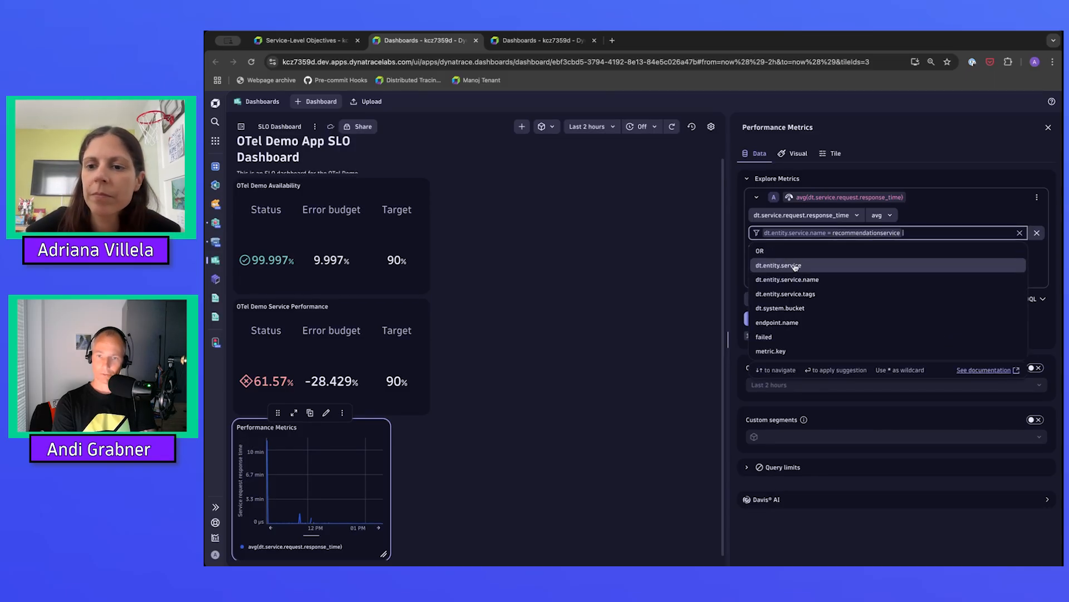
{"action": "left_click", "coordinate": [947, 172]}
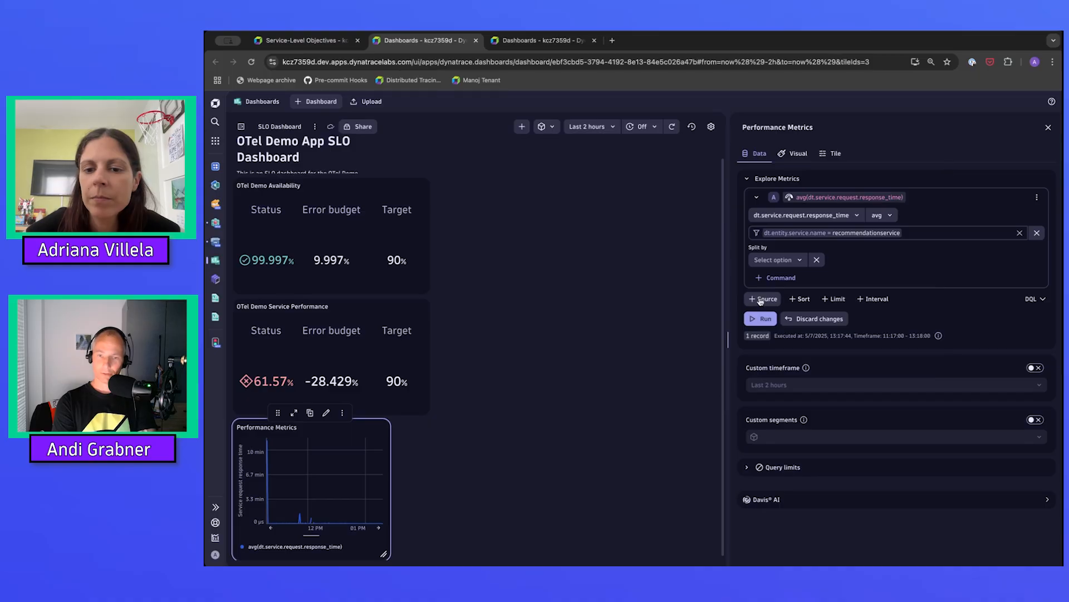
{"action": "left_click", "coordinate": [761, 319]}
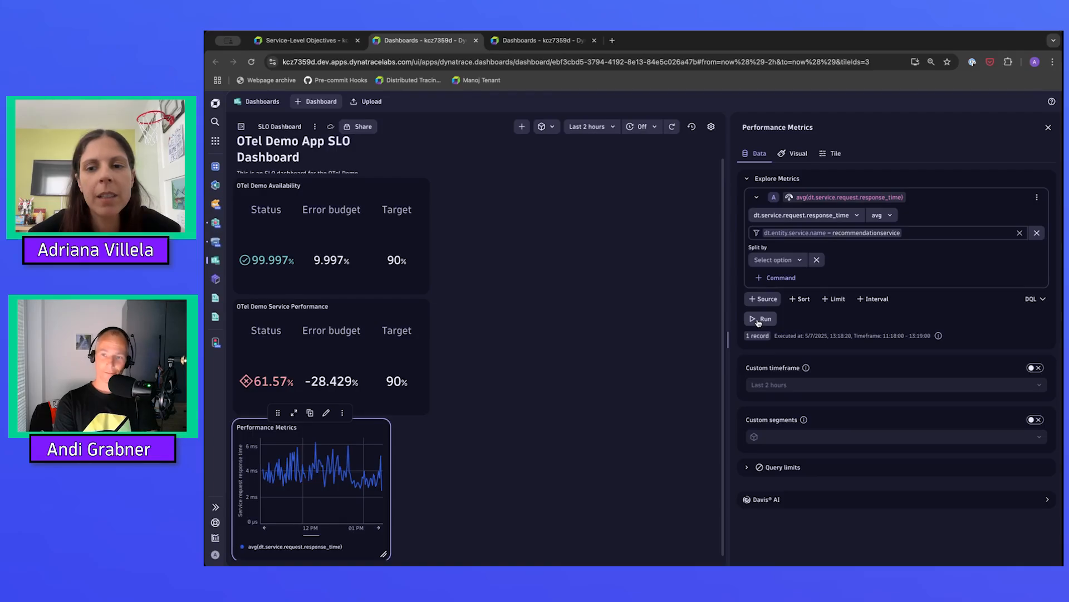
Replace the service name filter's equals operator with in and open a parenthesized list before recommendationservice.
{"action": "left_click", "coordinate": [916, 233]}
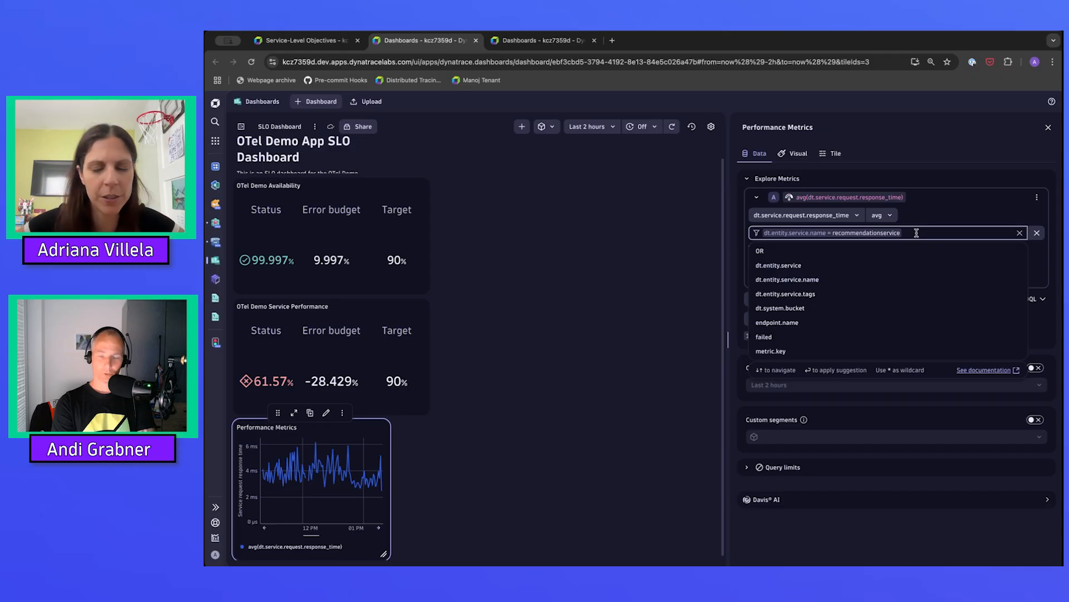
{"action": "left_click", "coordinate": [832, 233]}
{"action": "key", "text": "Left"}
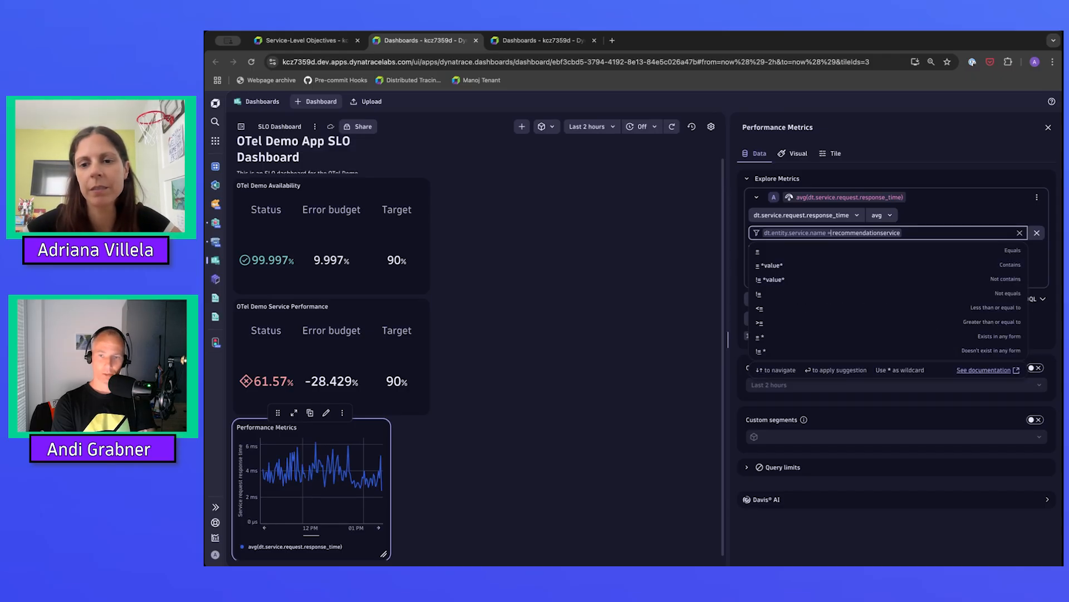
{"action": "key", "text": "BackSpace"}
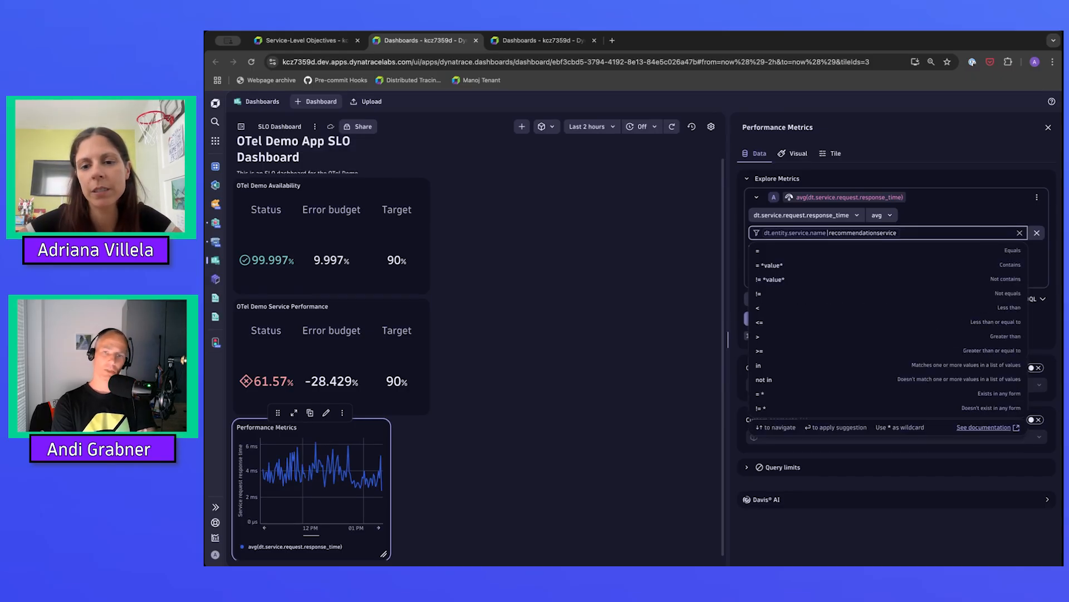
{"action": "type", "text": "in"}
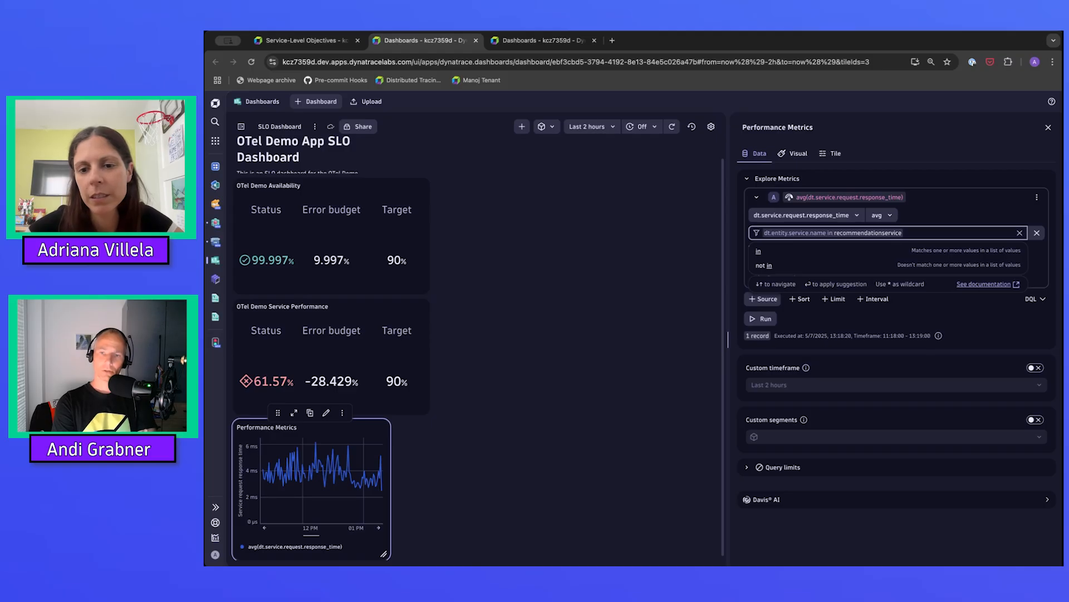
{"action": "key", "text": "Return"}
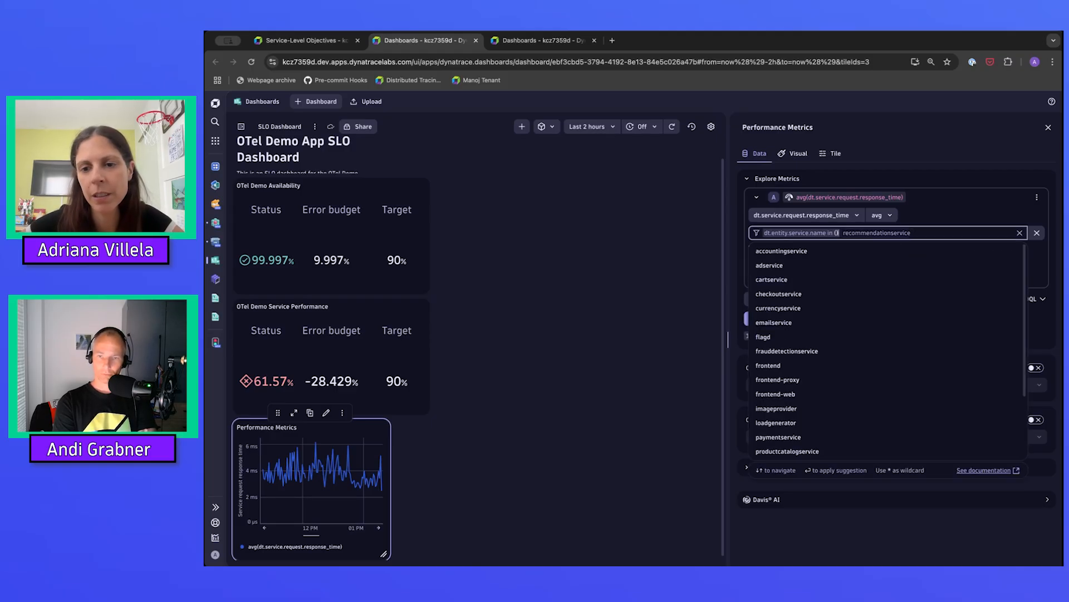
{"action": "left_click", "coordinate": [846, 233]}
{"action": "key", "text": "BackSpace"}
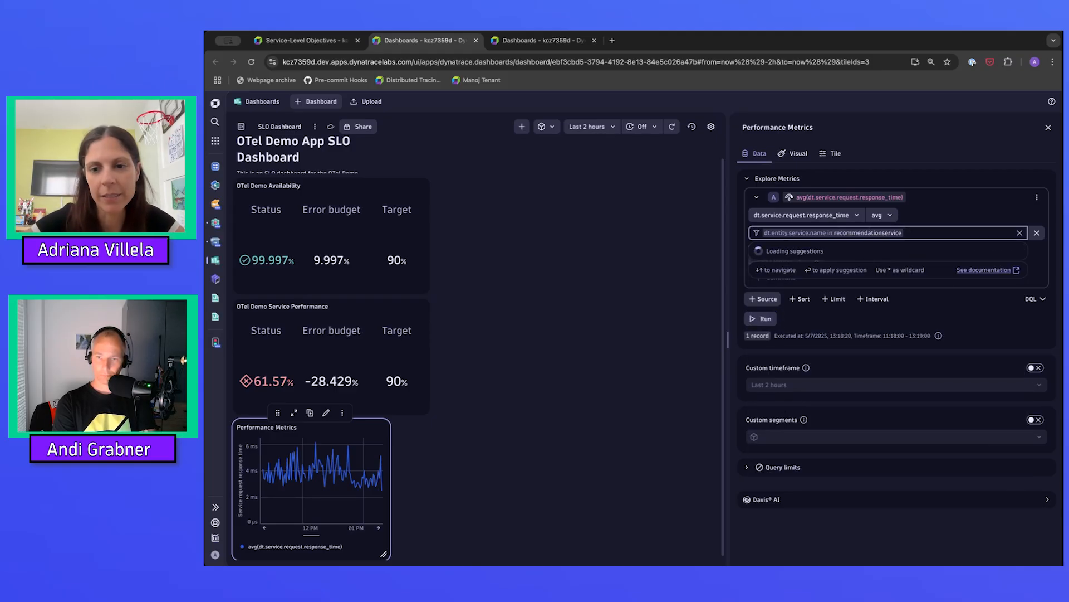
{"action": "type", "text": "("}
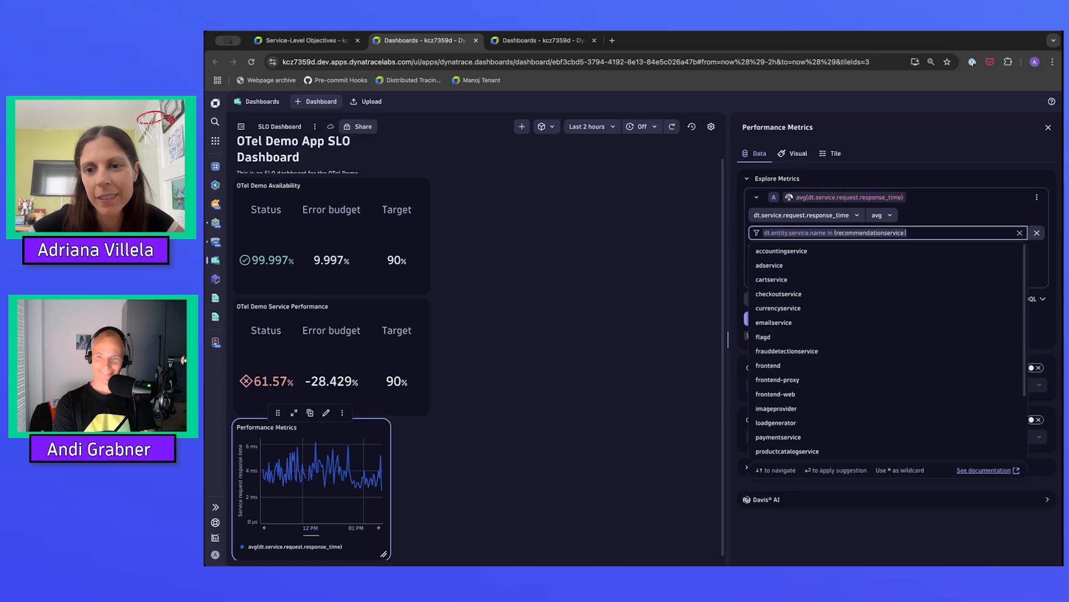
{"action": "type", "text": " , fro"}
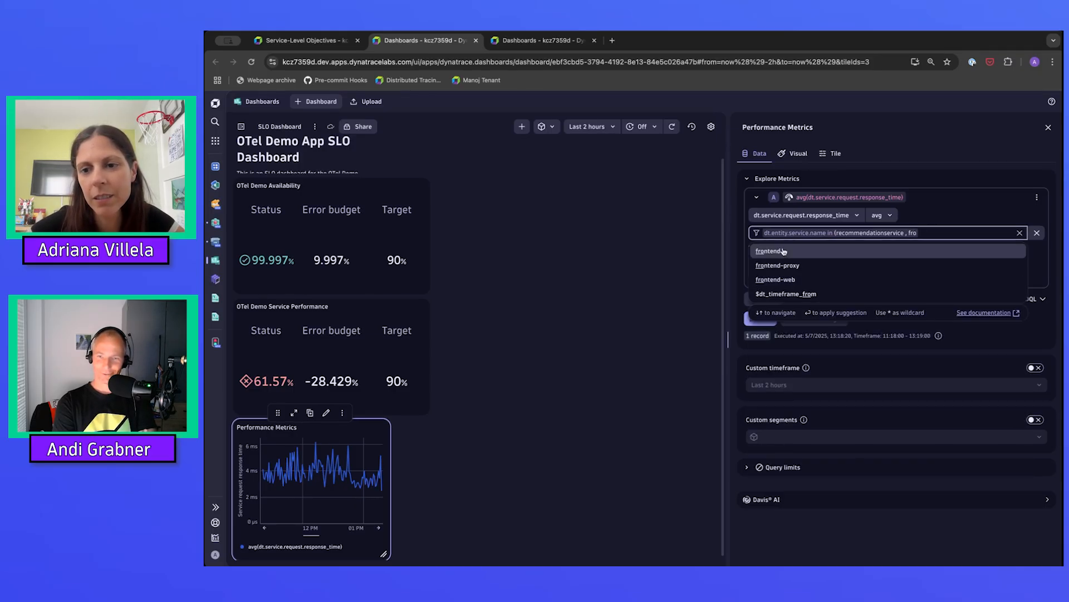
Add frontend to the service name filter list after recommendationservice, close the parenthesis, and rerun the query.
{"action": "left_click", "coordinate": [783, 251]}
{"action": "type", "text": ")"}
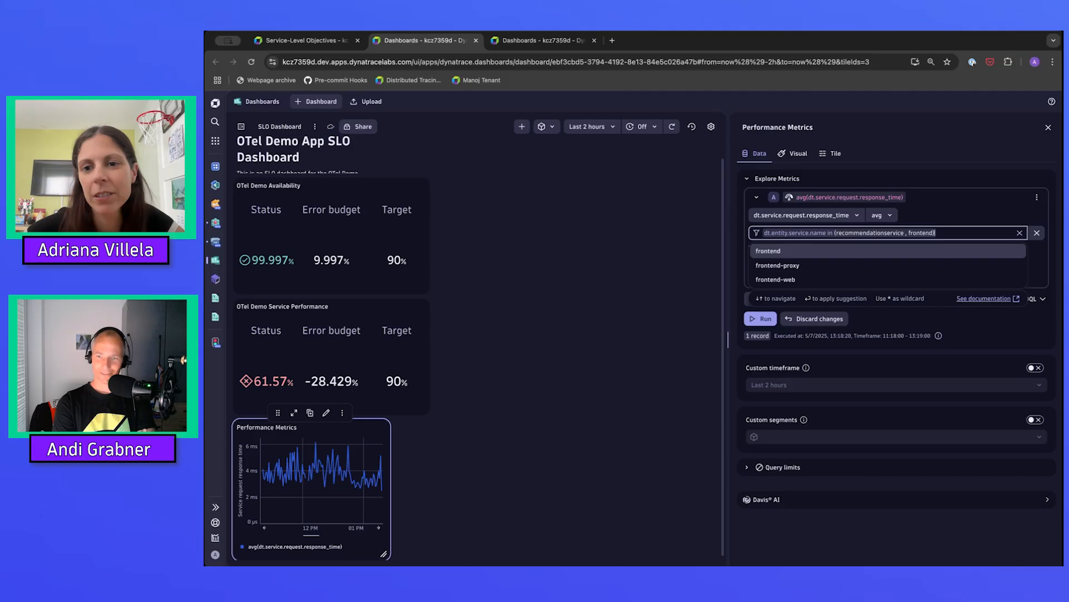
{"action": "left_click", "coordinate": [836, 179]}
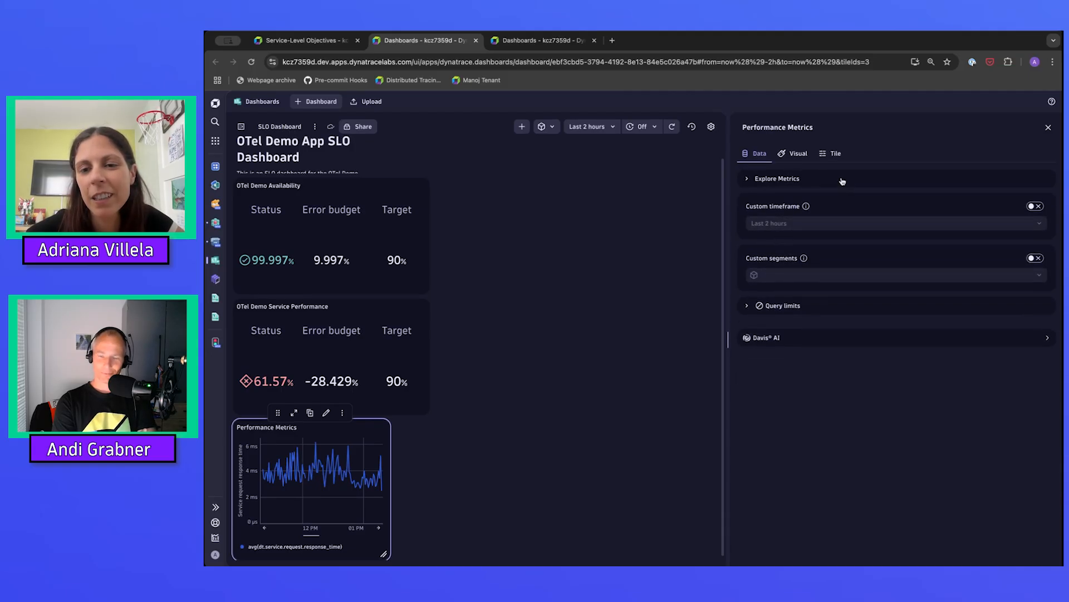
{"action": "left_click", "coordinate": [841, 180]}
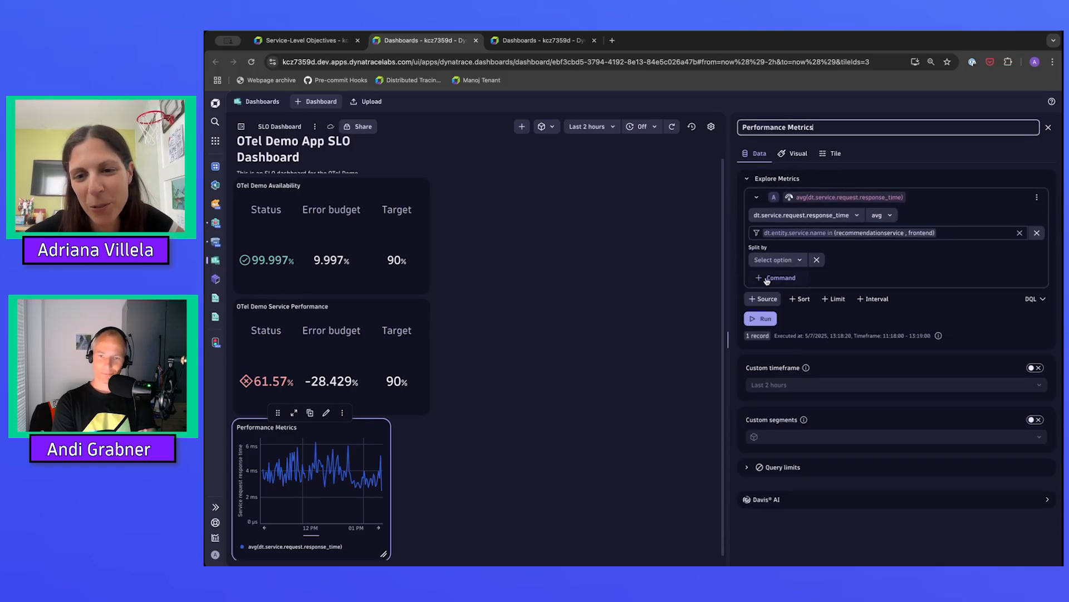
{"action": "left_click", "coordinate": [754, 320]}
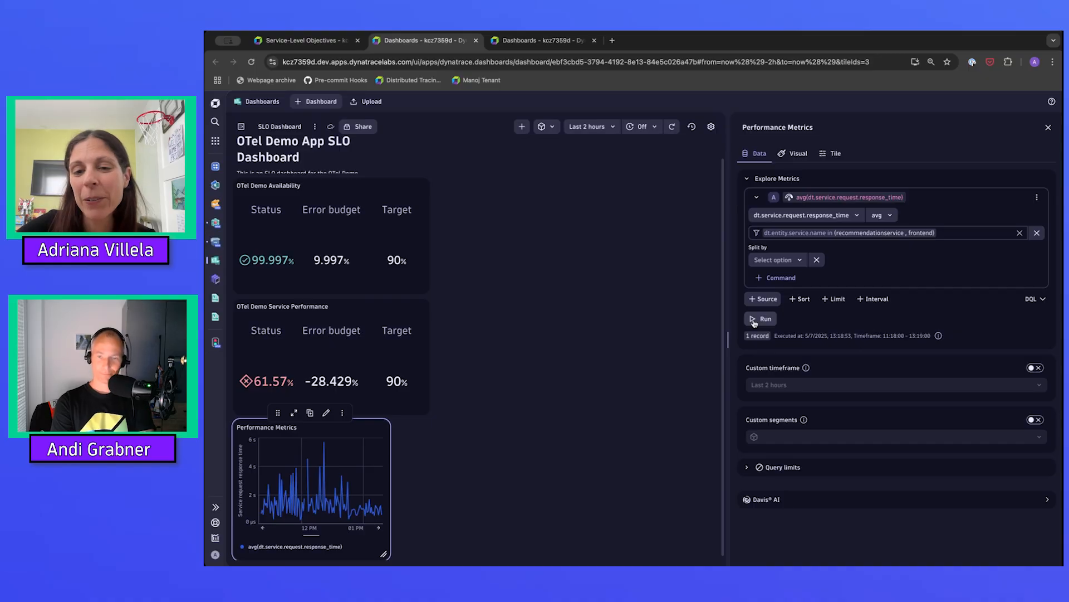
Split the response time metric by dt.entity.service and rerun the query.
{"action": "left_click", "coordinate": [775, 260]}
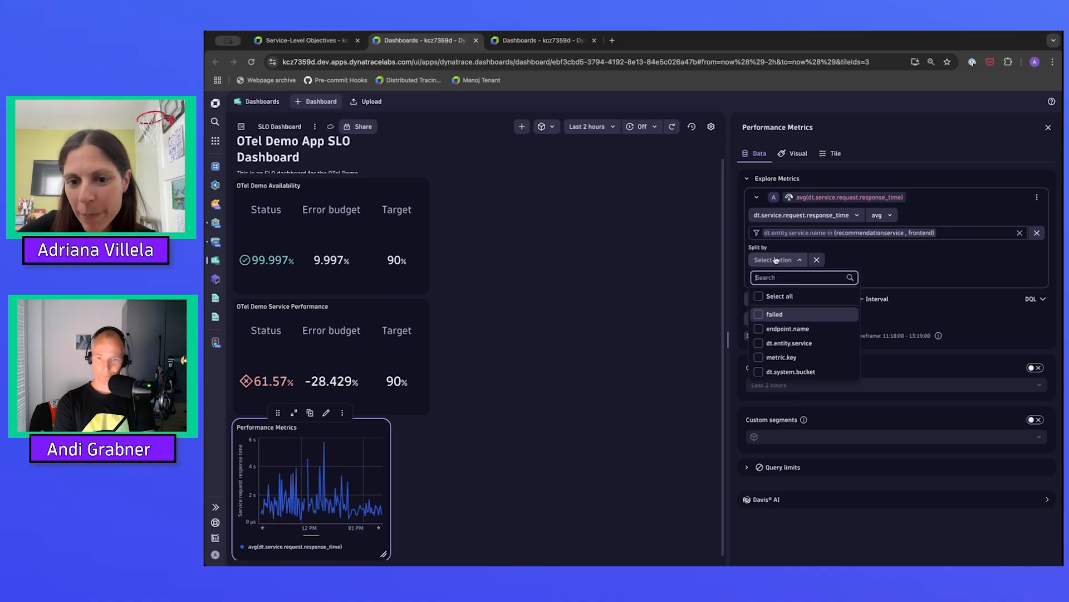
{"action": "left_click", "coordinate": [761, 345]}
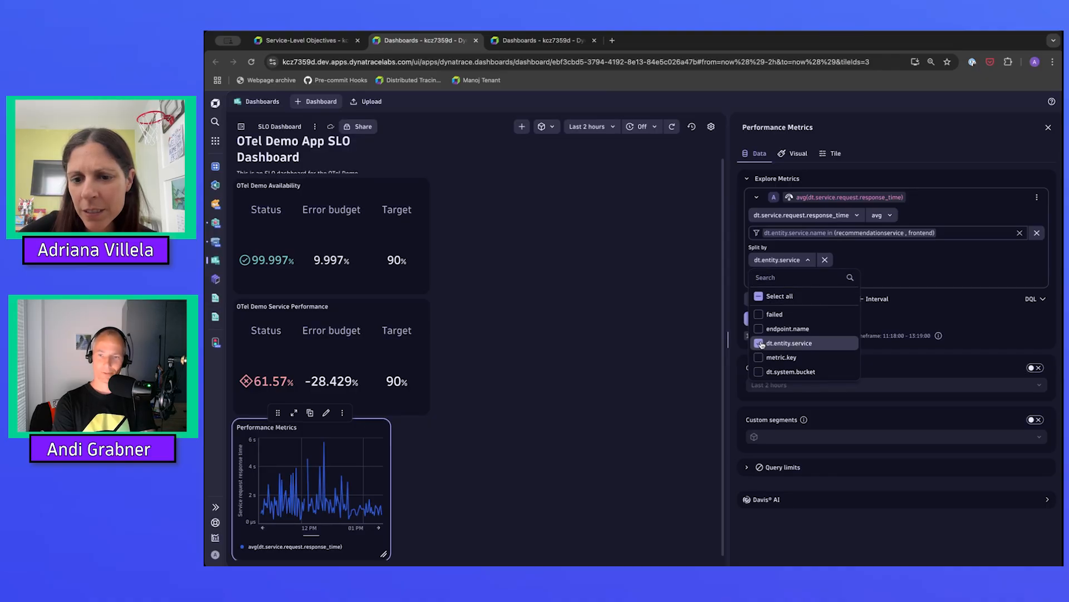
{"action": "left_click", "coordinate": [925, 228]}
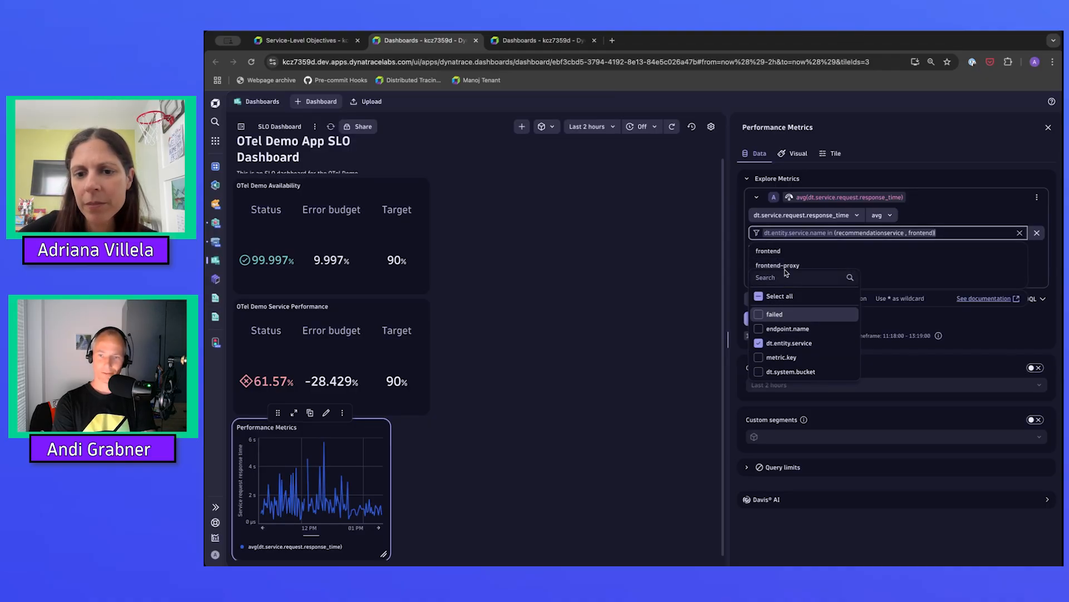
{"action": "left_click", "coordinate": [678, 312]}
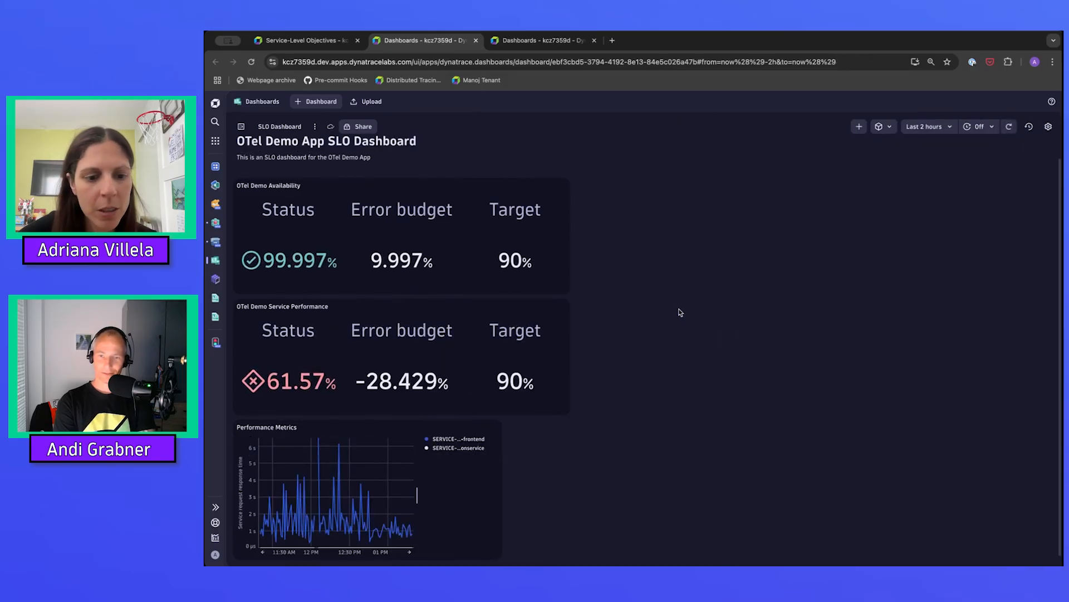
{"action": "left_click", "coordinate": [446, 467]}
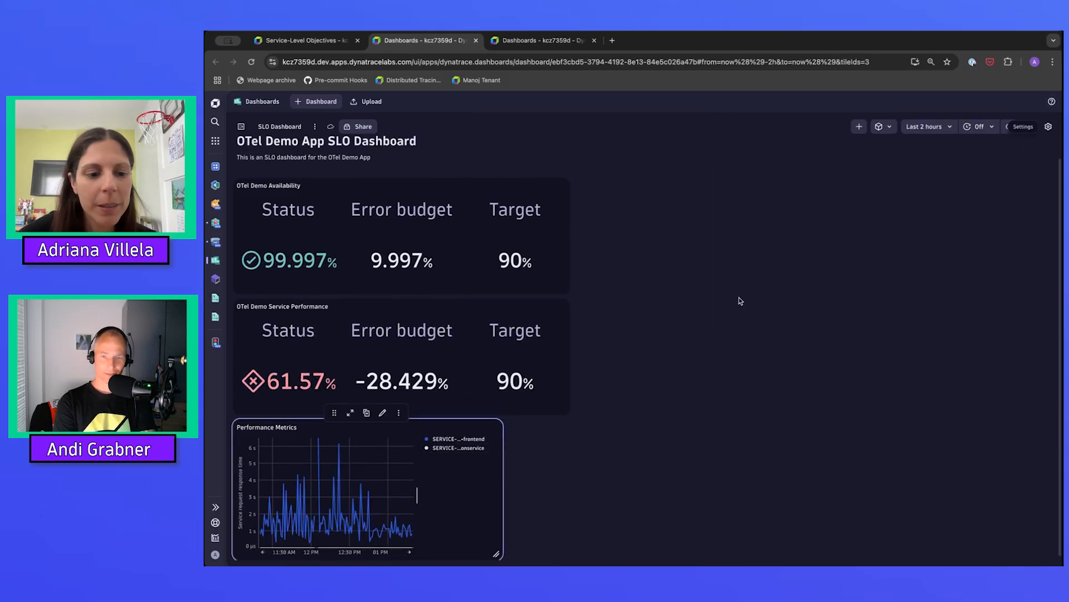
{"action": "left_click", "coordinate": [382, 412]}
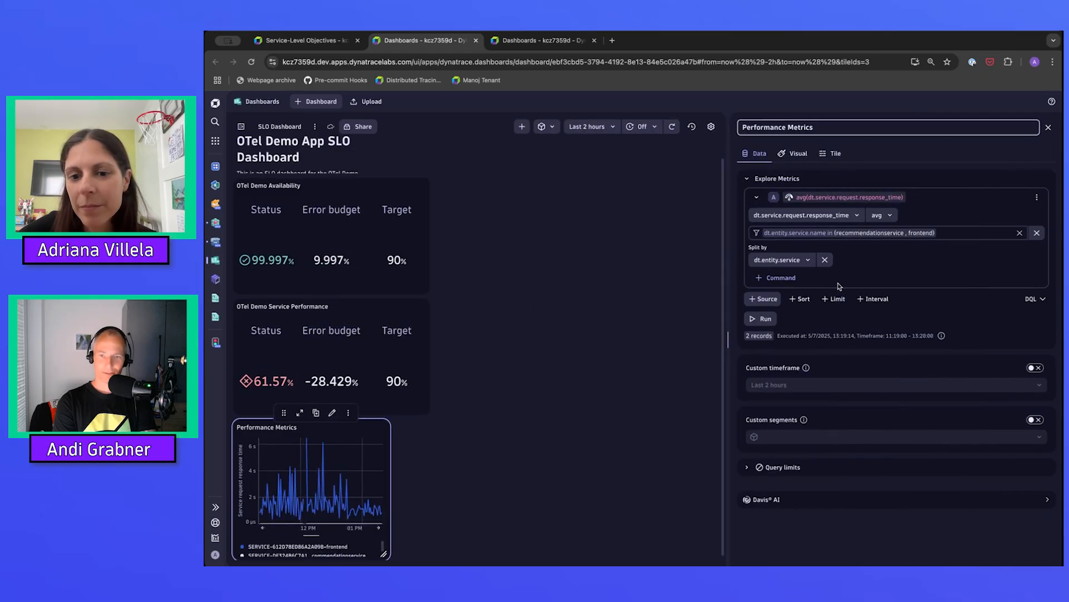
{"action": "left_click", "coordinate": [762, 319]}
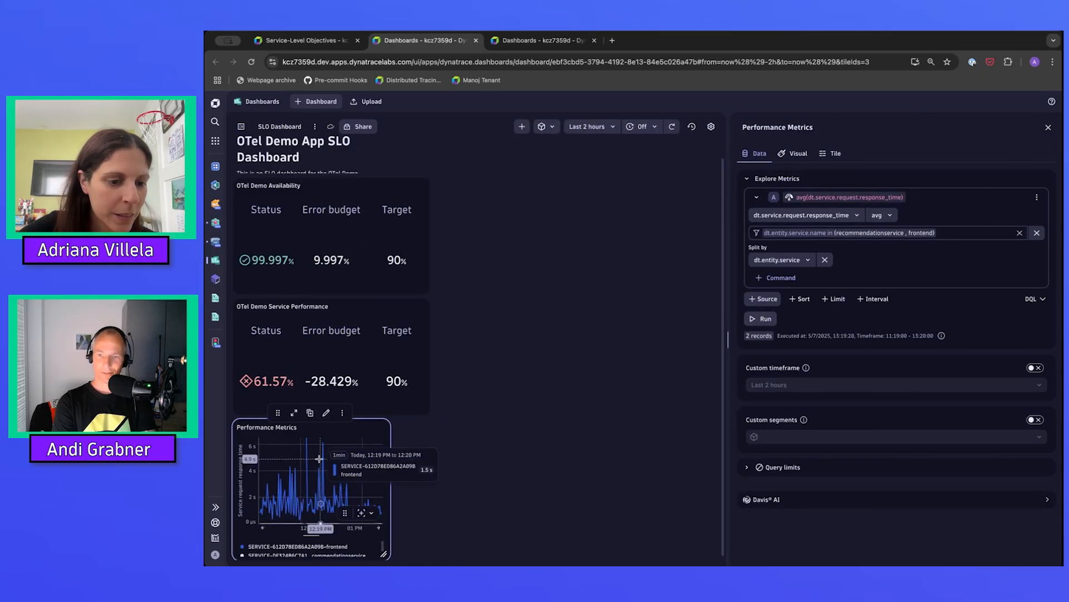
Move the Performance Metrics tile beside the two SLO tiles and close its editing pane.
{"action": "mouse_move", "coordinate": [278, 413]}
{"action": "left_mouse_down"}
{"action": "mouse_move", "coordinate": [485, 375]}
{"action": "mouse_move", "coordinate": [537, 284]}
{"action": "mouse_move", "coordinate": [537, 218]}
{"action": "mouse_move", "coordinate": [528, 321]}
{"action": "left_mouse_up"}
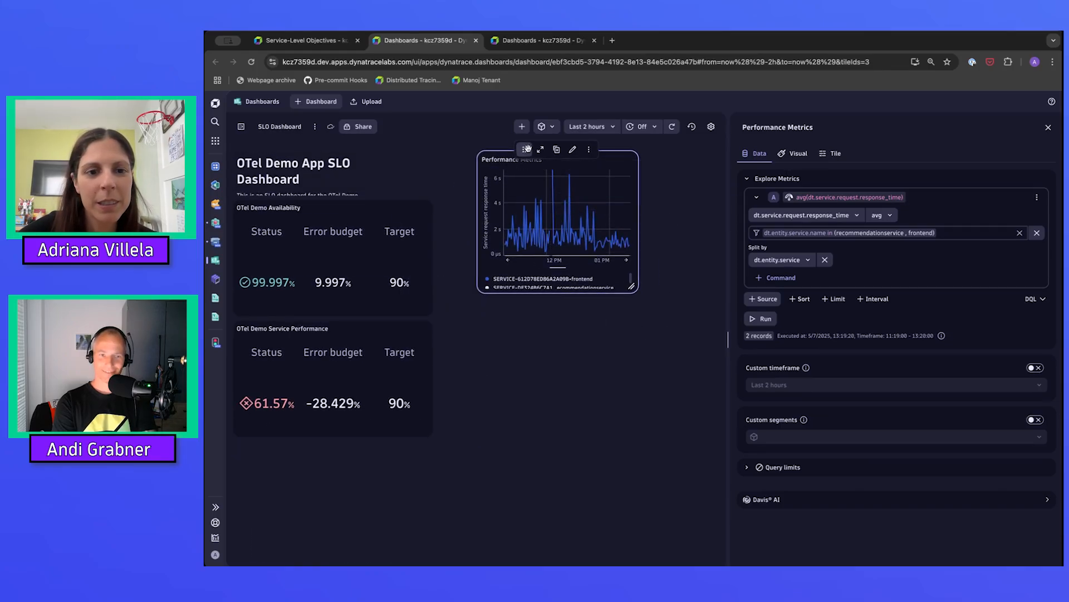
{"action": "left_click_drag", "start_coordinate": [525, 150], "coordinate": [501, 304]}
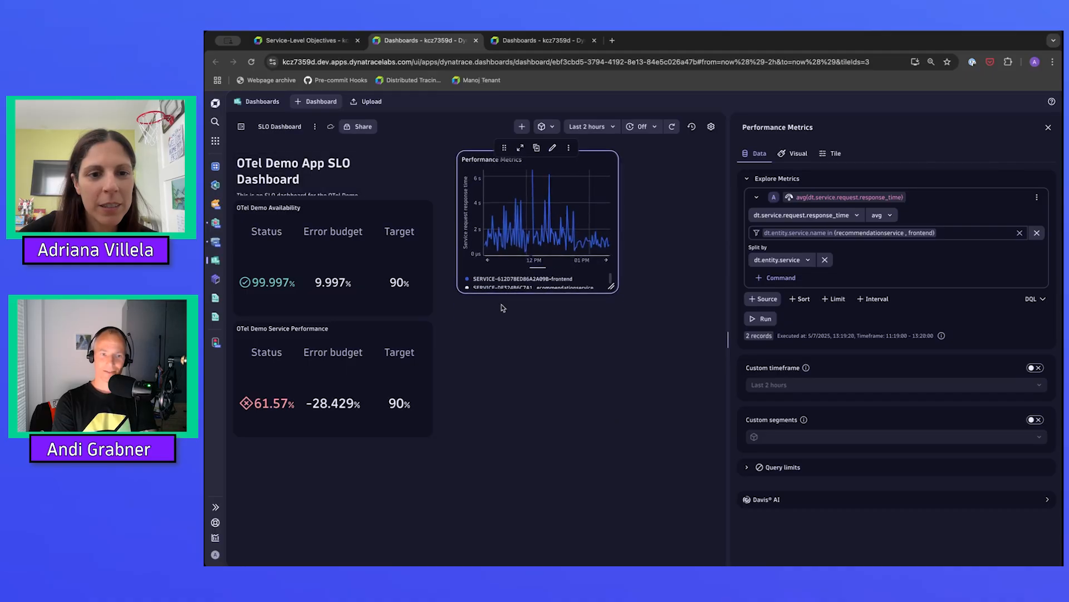
{"action": "left_click_drag", "start_coordinate": [504, 150], "coordinate": [494, 370]}
{"action": "left_click", "coordinate": [1049, 129]}
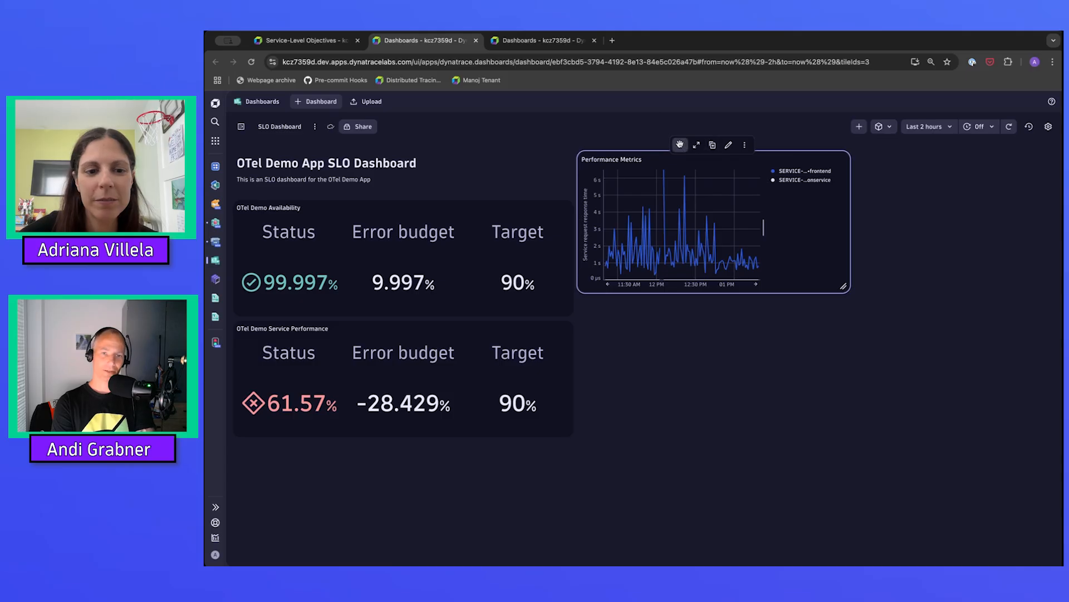
{"action": "left_click_drag", "start_coordinate": [681, 145], "coordinate": [714, 402]}
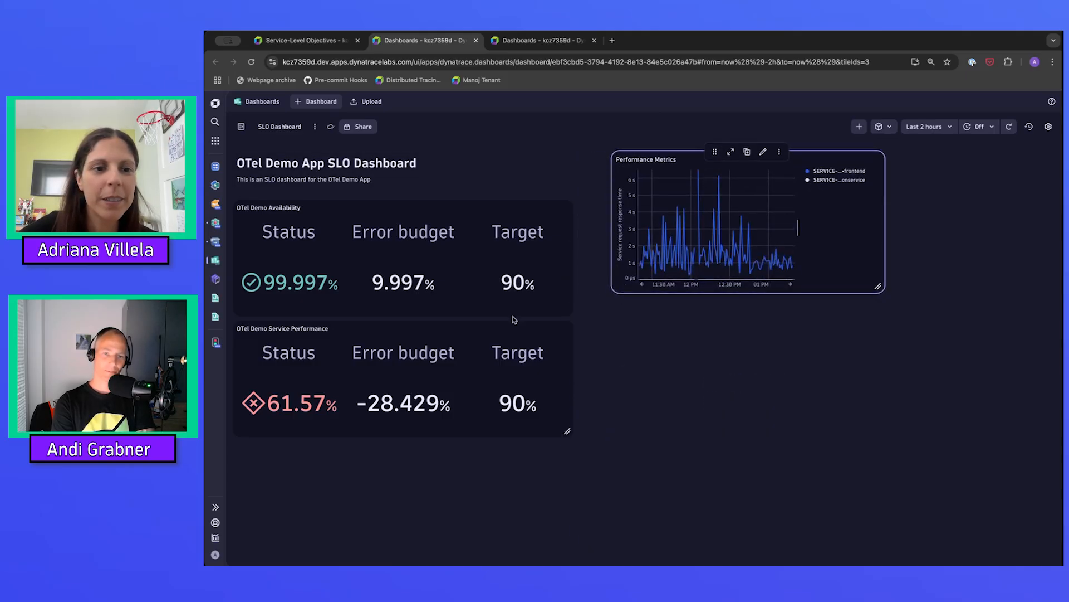
Widen the Markdown header tile to span the full dashboard width above the SLO and Performance Metrics tiles.
{"action": "left_click_drag", "start_coordinate": [462, 188], "coordinate": [1051, 180]}
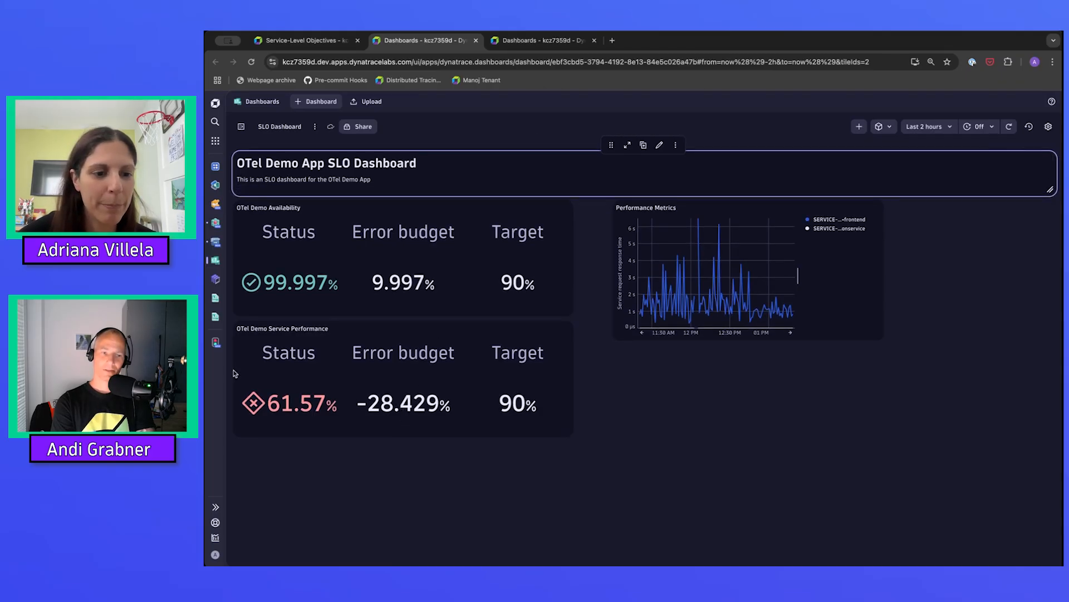
{"action": "left_click", "coordinate": [442, 341]}
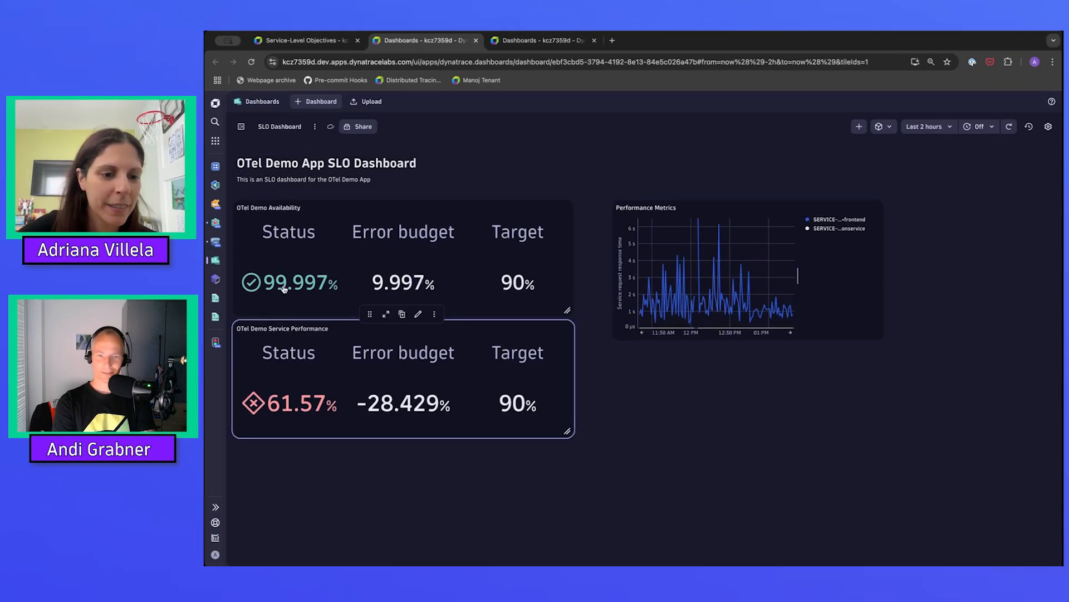
Move the OTel Demo Service Performance tile beside the OTel Demo Availability tile and the Performance Metrics tile beneath the availability tile.
{"action": "left_click_drag", "start_coordinate": [370, 310], "coordinate": [703, 185]}
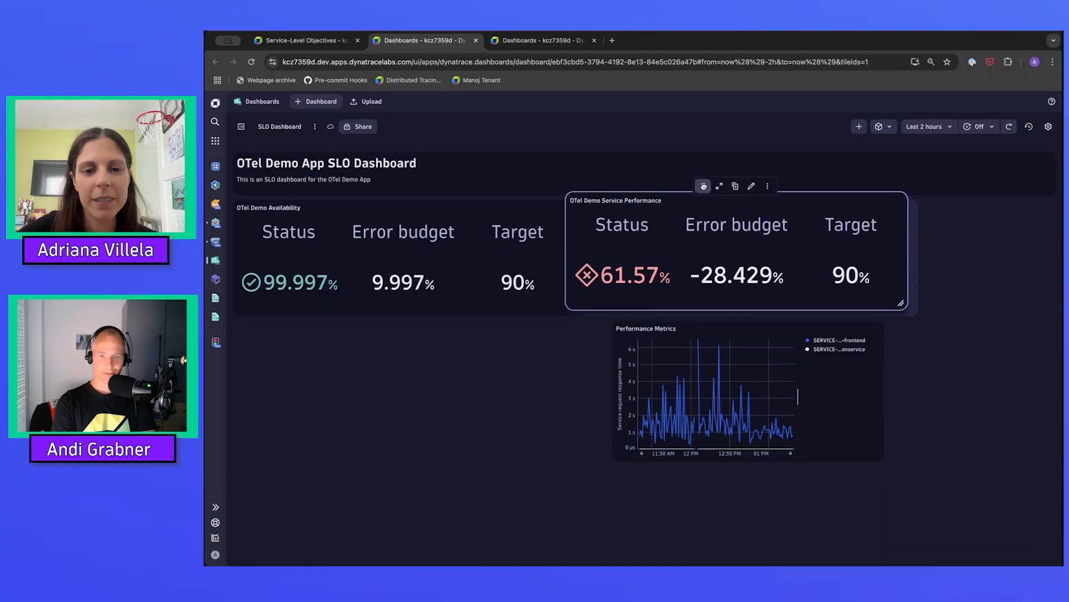
{"action": "left_click", "coordinate": [793, 329]}
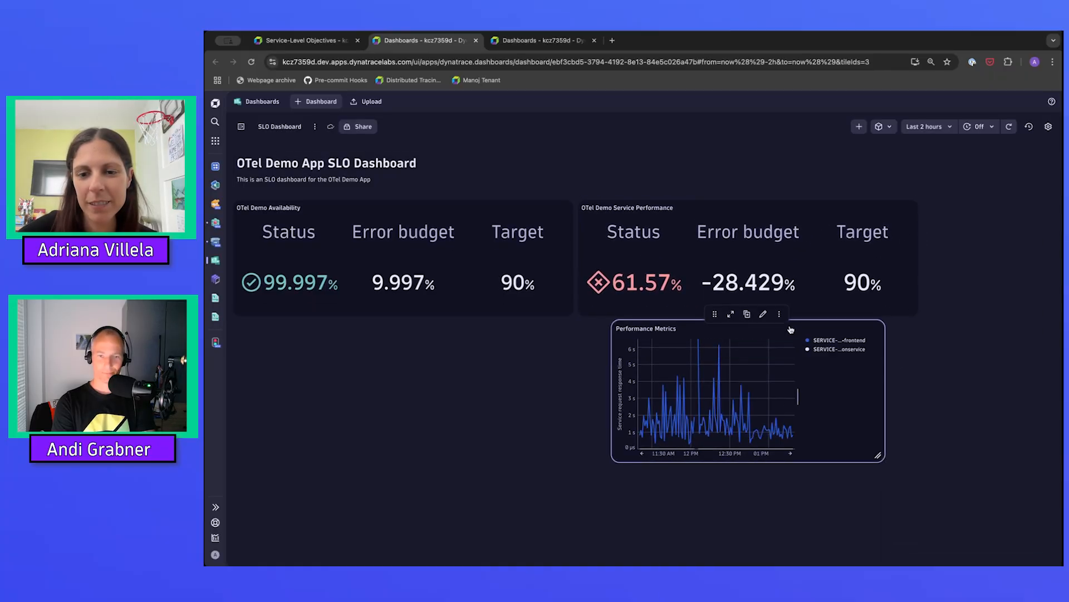
{"action": "left_click_drag", "start_coordinate": [714, 312], "coordinate": [323, 314]}
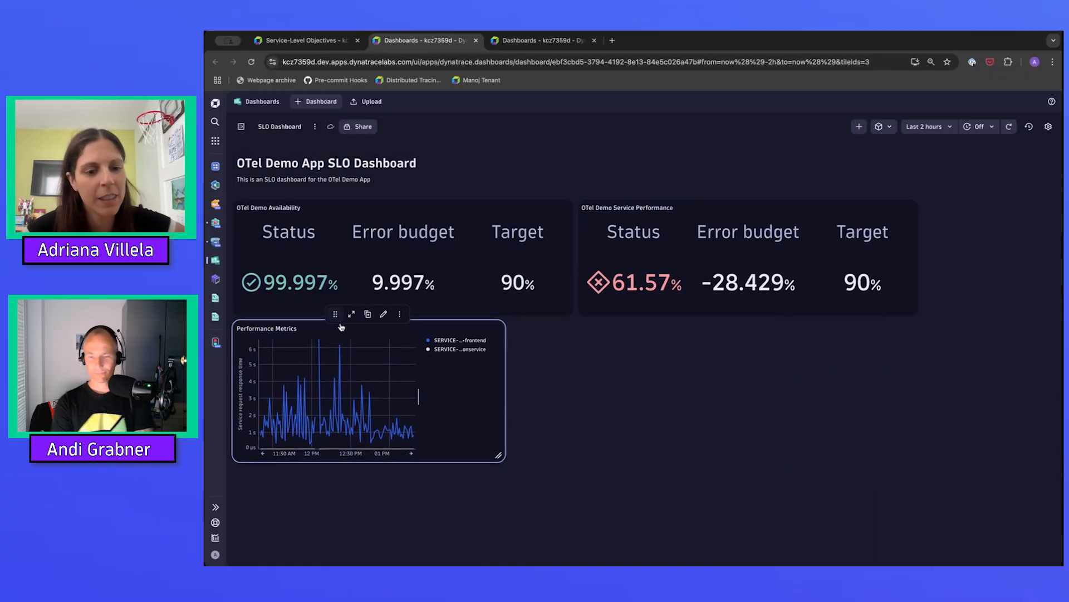
Isolate the recommendationservice series in the Performance Metrics chart, and restore both series.
{"action": "left_click", "coordinate": [445, 350]}
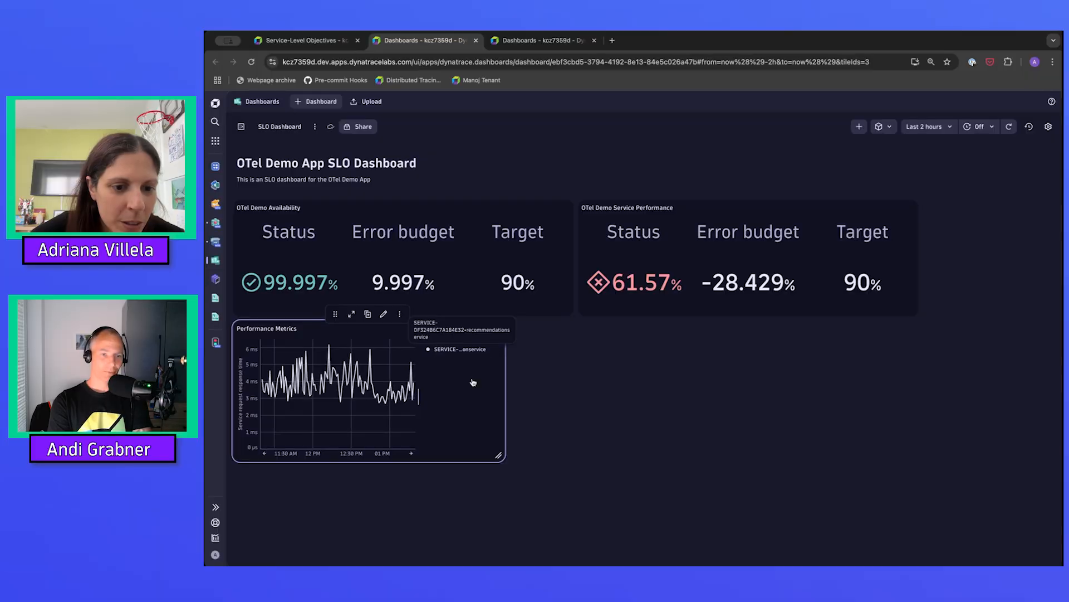
{"action": "left_click", "coordinate": [445, 349]}
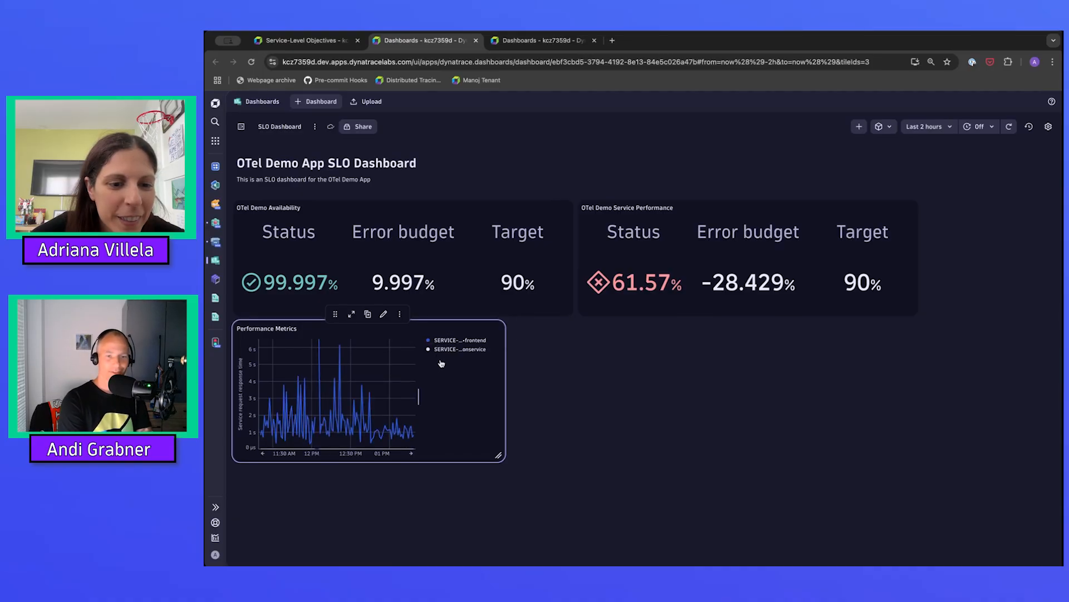
{"action": "key", "text": "super+Tab"}
{"action": "left_click", "coordinate": [561, 390]}
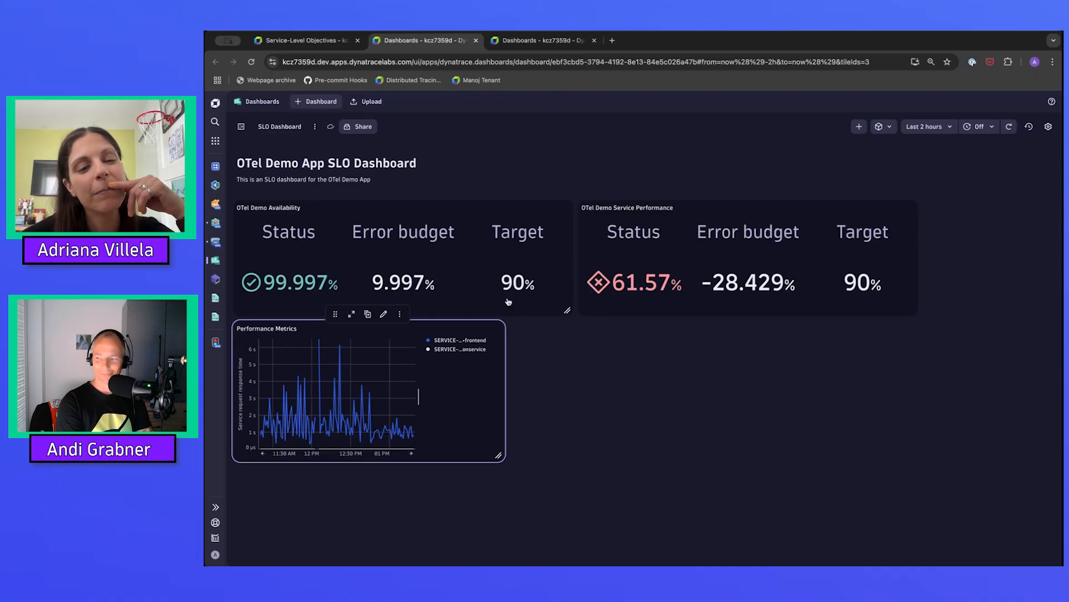
{"action": "left_click", "coordinate": [484, 258]}
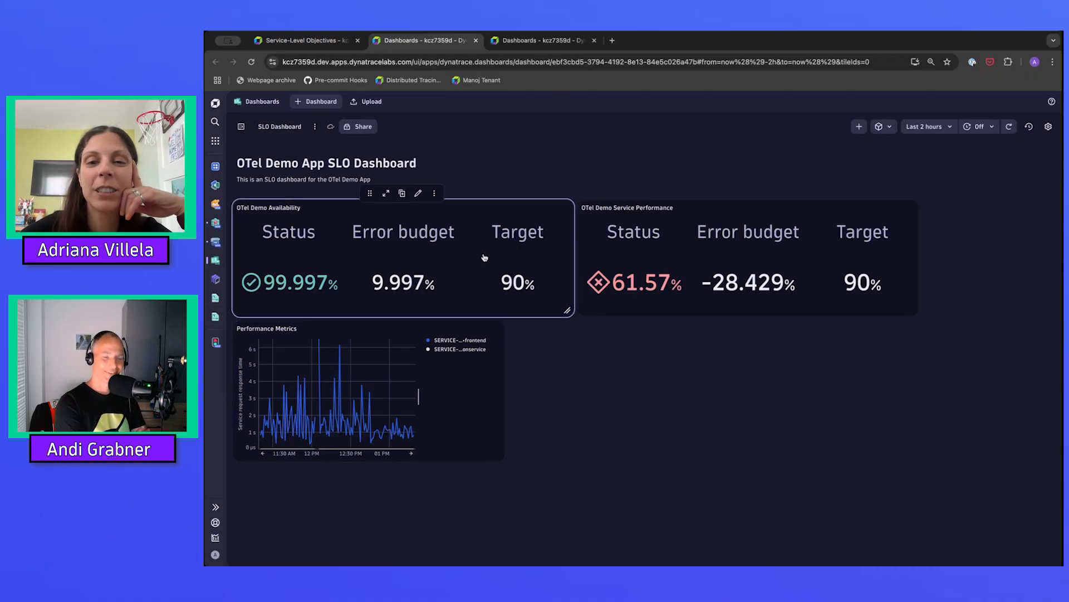
{"action": "left_click", "coordinate": [612, 162]}
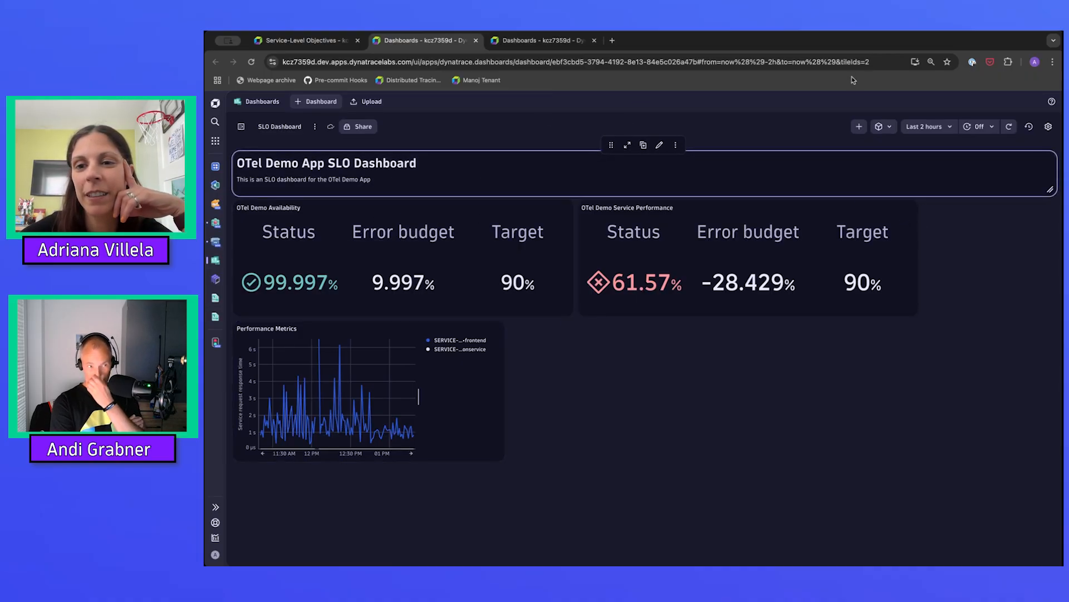
Add a new variable to the SLO dashboard.
{"action": "left_click", "coordinate": [859, 127]}
{"action": "type", "text": "vari"}
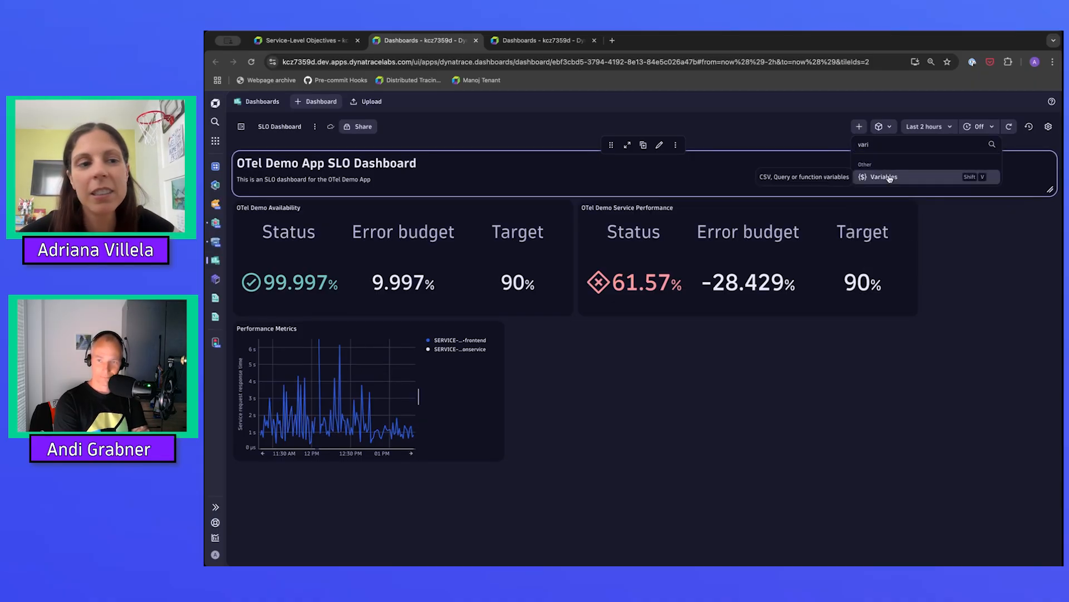
{"action": "left_click", "coordinate": [887, 176]}
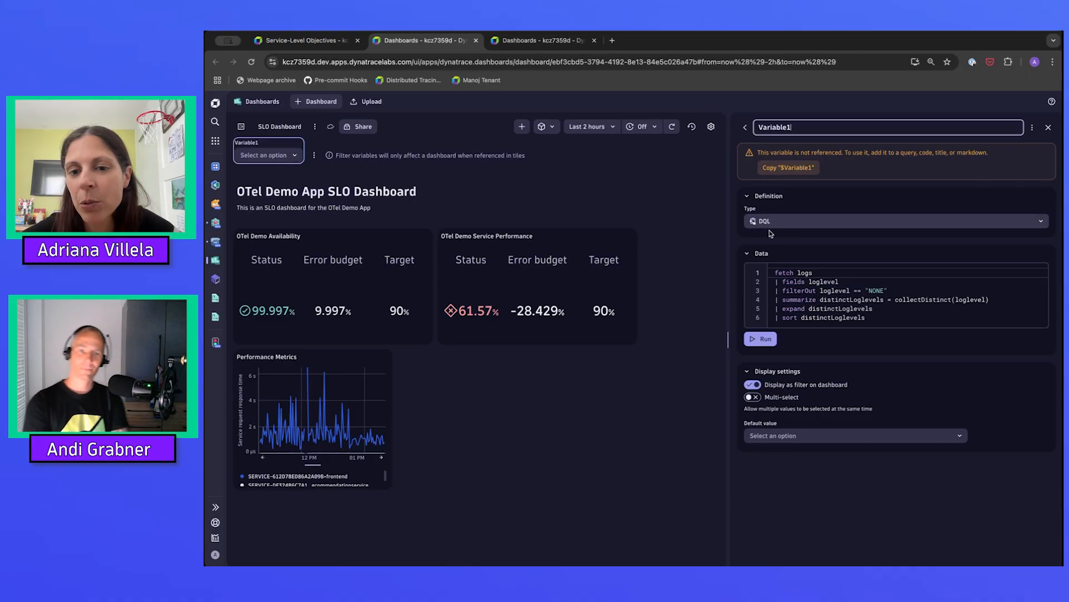
Try services instead of logs as the fetched data object in the variable's DQL query.
{"action": "left_click", "coordinate": [797, 272]}
{"action": "key", "text": "shift+End"}
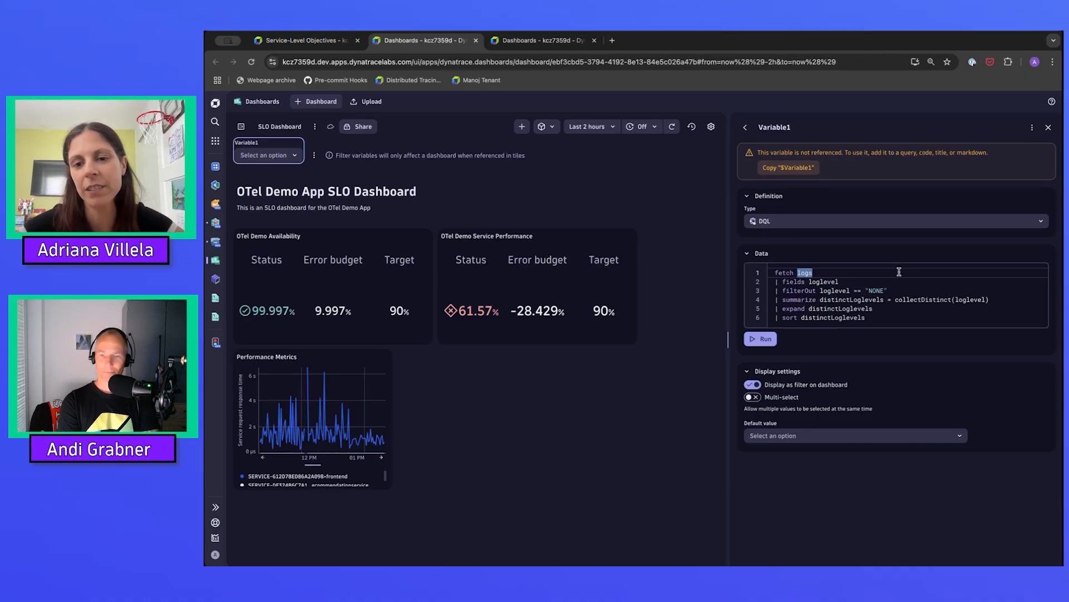
{"action": "type", "text": "services"}
{"action": "key", "text": "Down"}
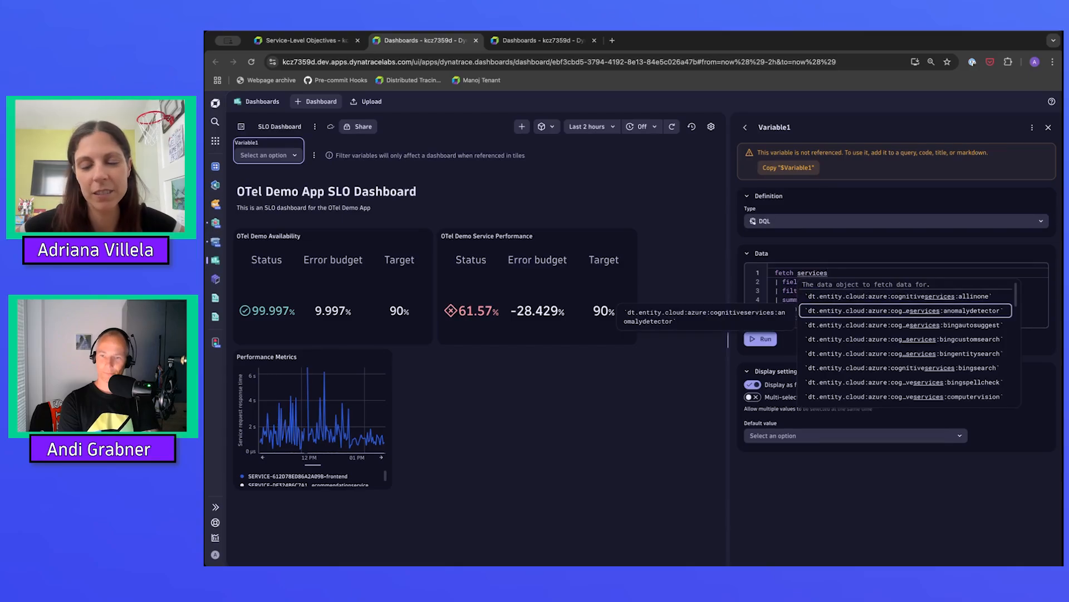
{"action": "key", "text": "Escape"}
Delete every line of the variable's sample query below the fetch line and run the query.
{"action": "key", "text": "Down"}
{"action": "key", "text": "shift+Down"}
{"action": "key", "text": "shift+Down"}
{"action": "key", "text": "shift+Down"}
{"action": "key", "text": "shift+Down"}
{"action": "key", "text": "shift+End"}
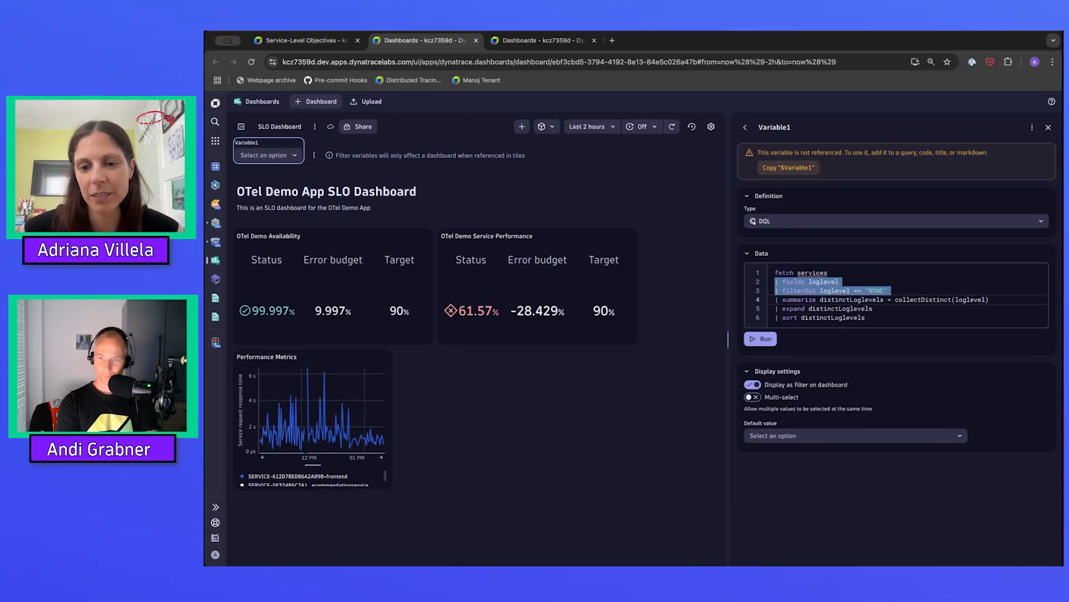
{"action": "key", "text": "BackSpace"}
{"action": "key", "text": "BackSpace"}
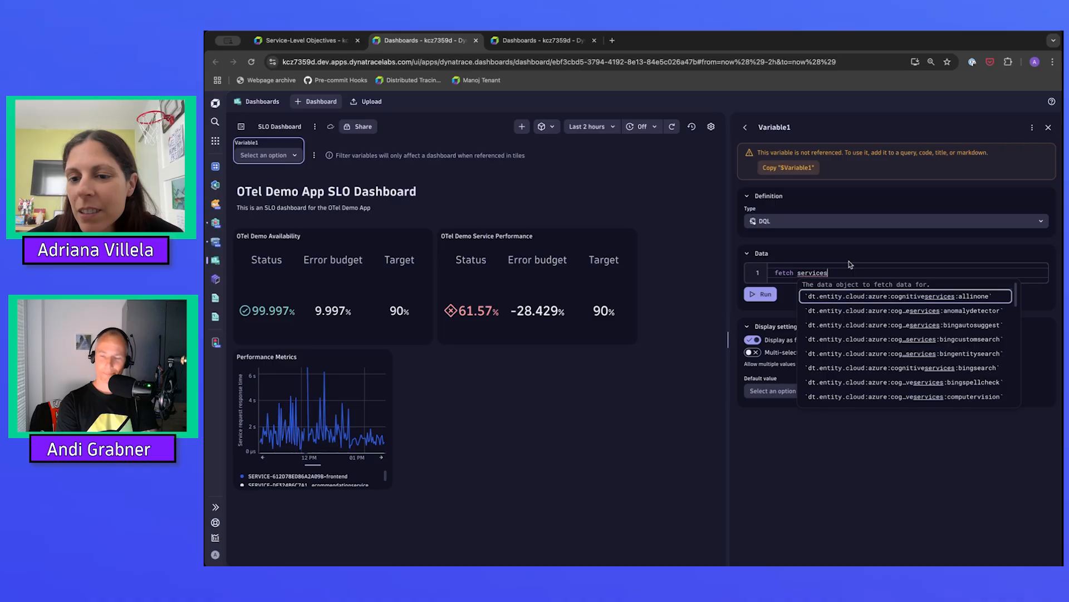
{"action": "left_click", "coordinate": [762, 298]}
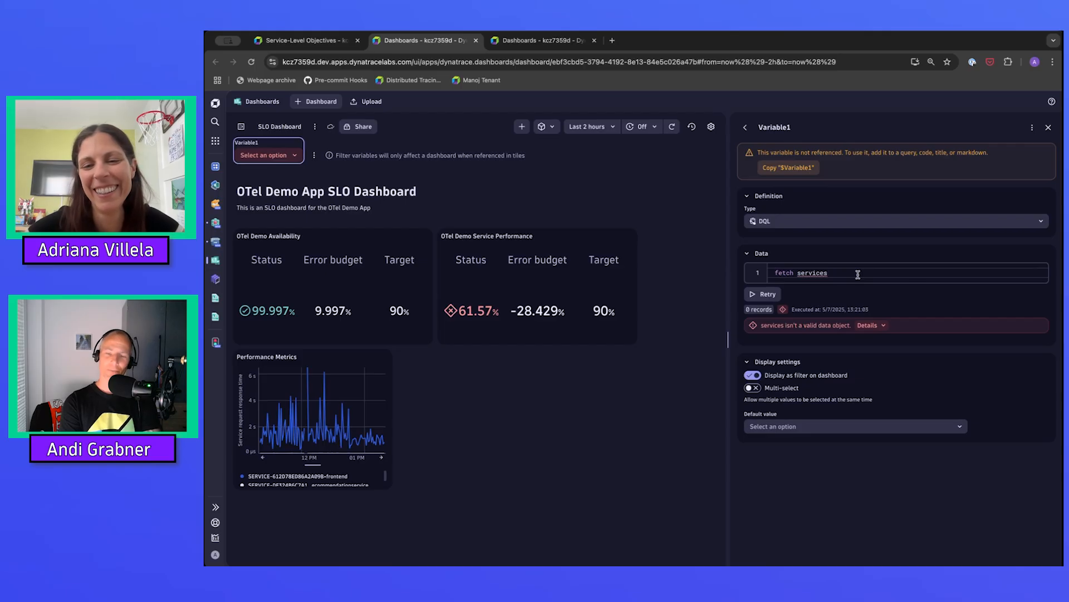
{"action": "key", "text": "BackSpace"}
{"action": "key", "text": "BackSpace"}
{"action": "key", "text": "BackSpace"}
{"action": "key", "text": "BackSpace"}
{"action": "key", "text": "BackSpace"}
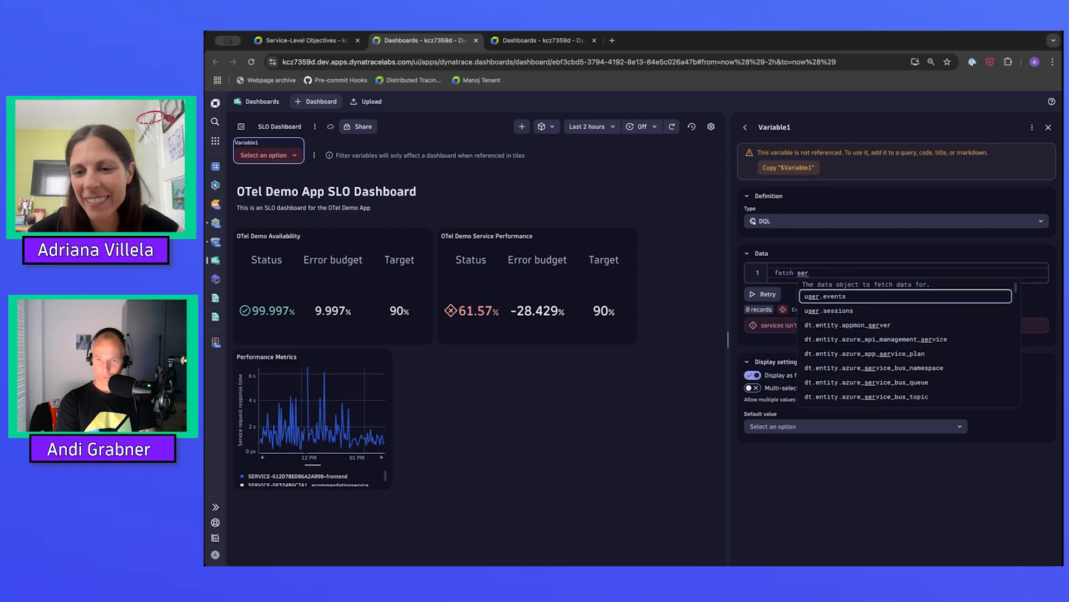
{"action": "type", "text": "vi"}
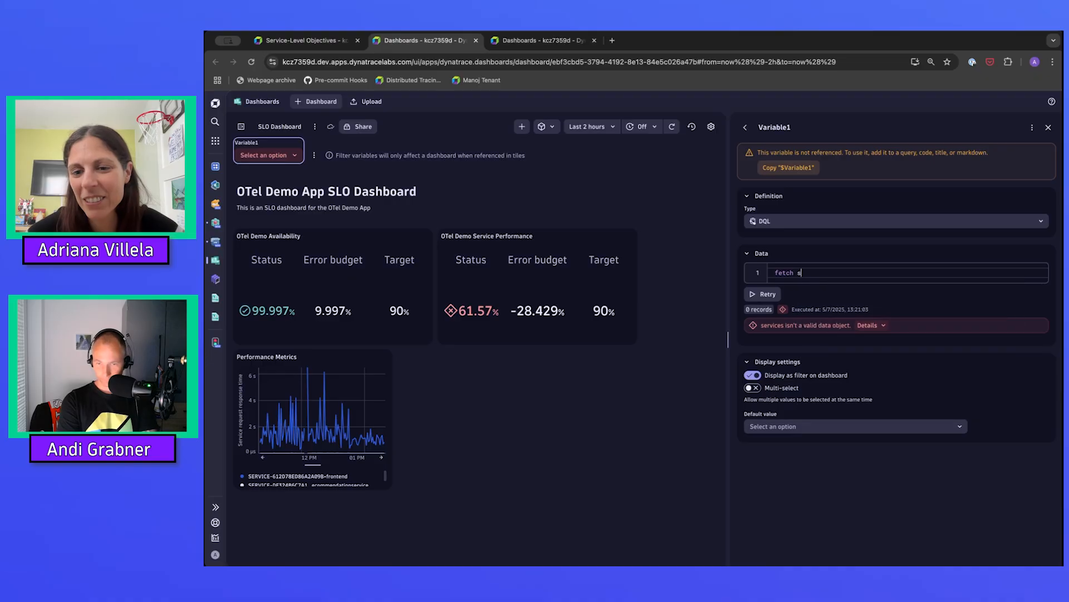
{"action": "type", "text": "ce"}
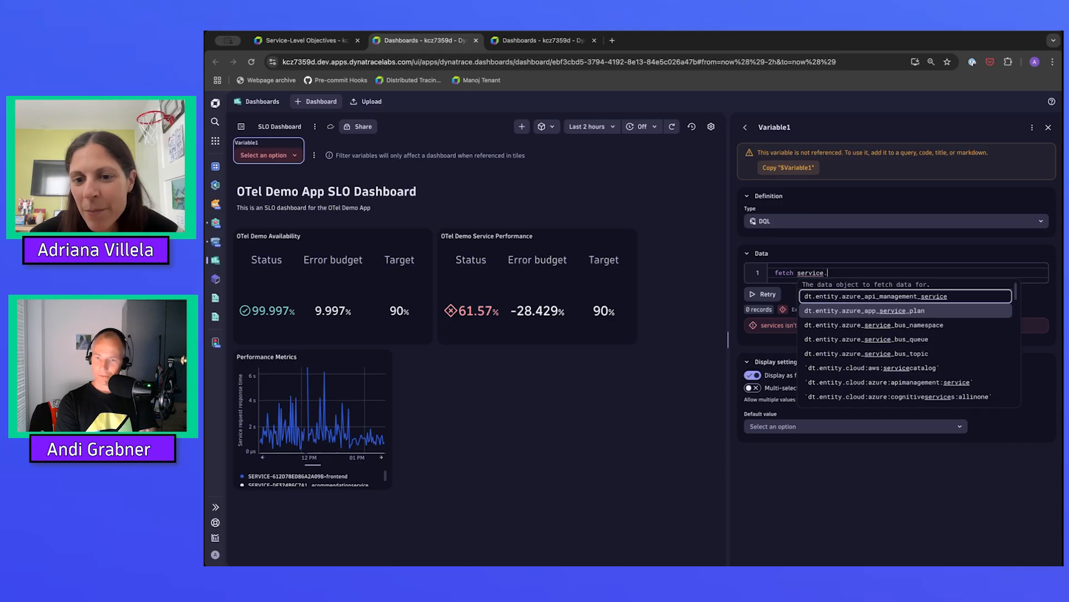
{"action": "type", "text": ".name"}
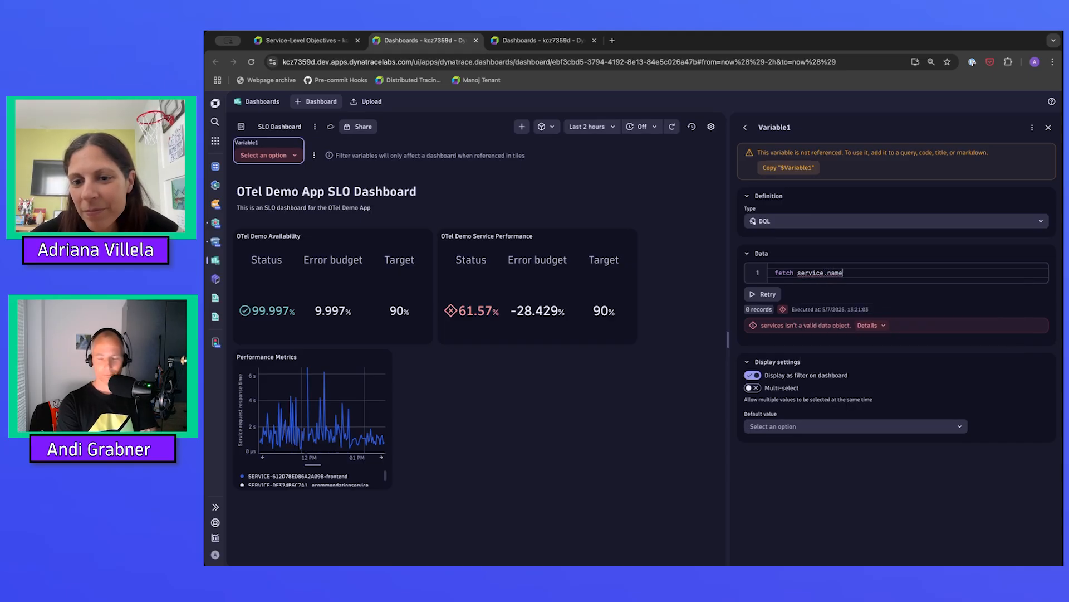
{"action": "key", "text": "BackSpace"}
{"action": "key", "text": "BackSpace"}
{"action": "key", "text": "BackSpace"}
{"action": "key", "text": "BackSpace"}
{"action": "key", "text": "BackSpace"}
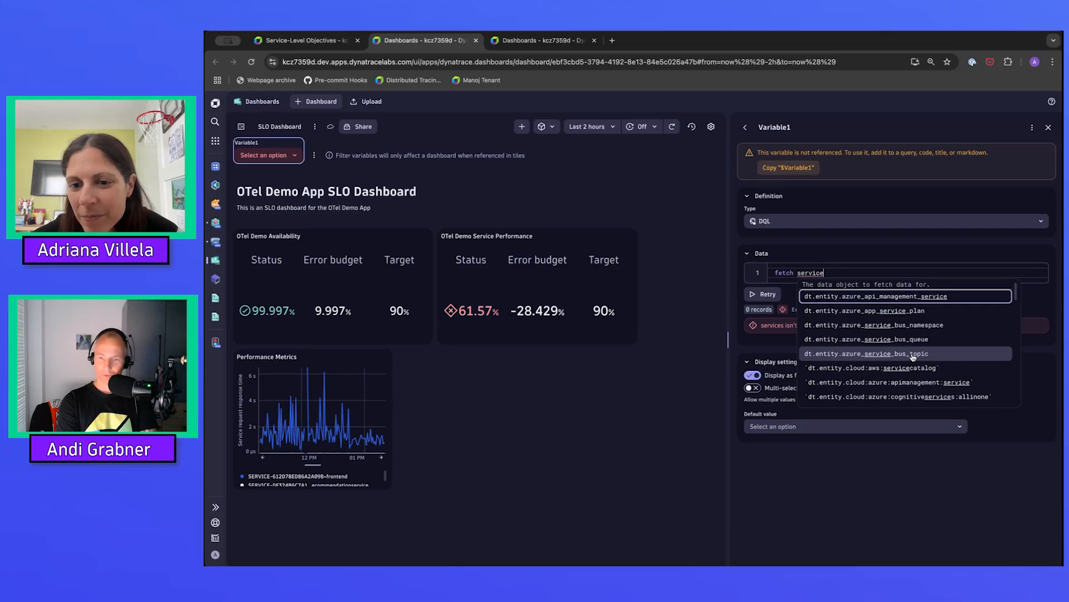
Set the variable query's fetched data object to dt.entity.service and run the query.
{"action": "key", "text": "BackSpace"}
{"action": "key", "text": "BackSpace"}
{"action": "key", "text": "BackSpace"}
{"action": "key", "text": "BackSpace"}
{"action": "key", "text": "BackSpace"}
{"action": "key", "text": "BackSpace"}
{"action": "key", "text": "BackSpace"}
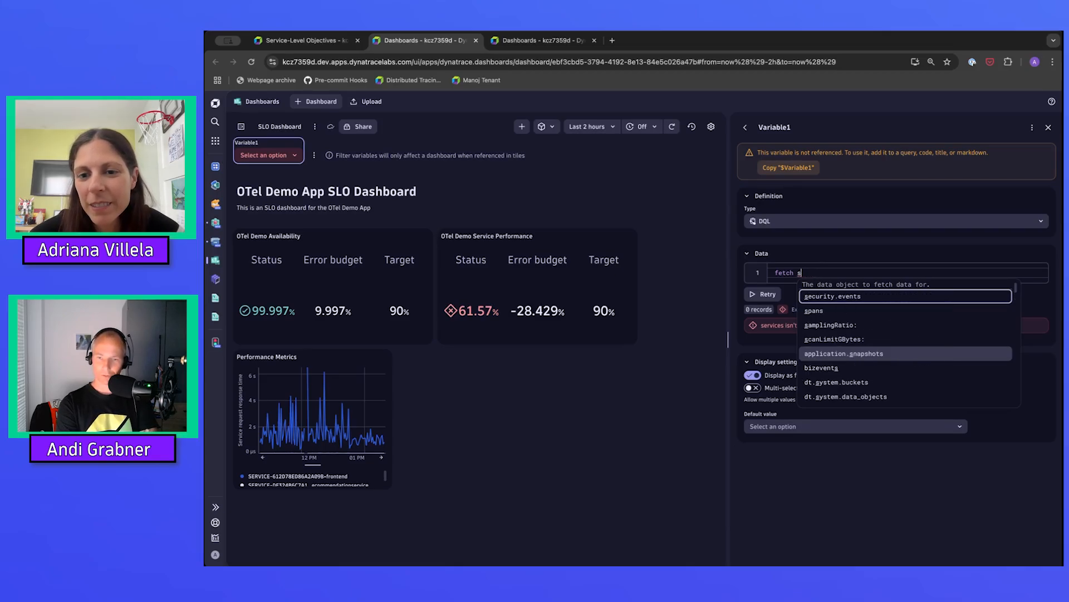
{"action": "type", "text": "dt.enttiy"}
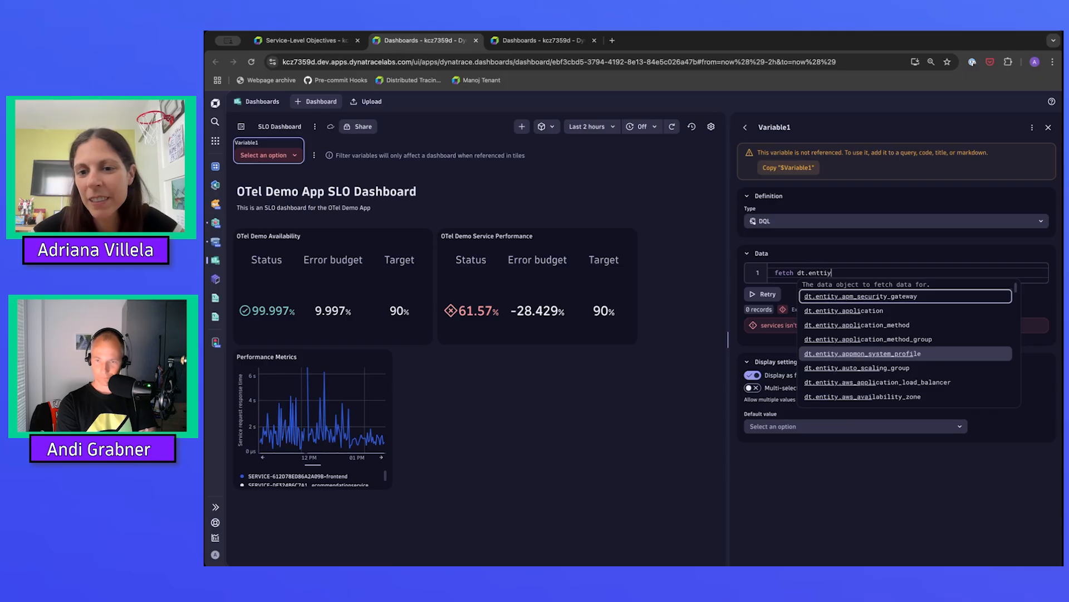
{"action": "type", "text": ".ser"}
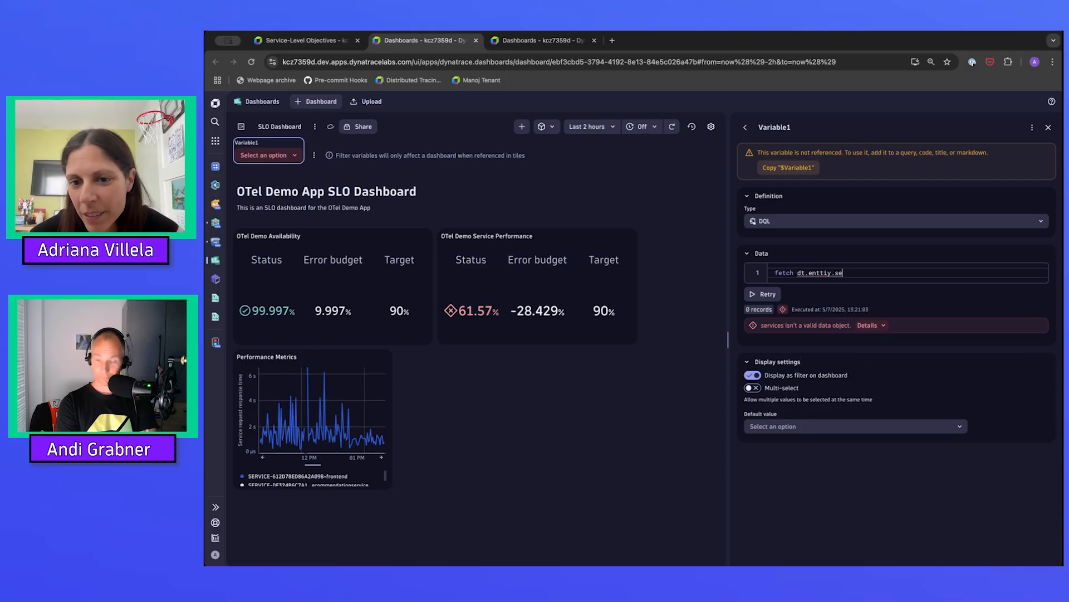
{"action": "key", "text": "BackSpace"}
{"action": "key", "text": "BackSpace"}
{"action": "key", "text": "BackSpace"}
{"action": "key", "text": "BackSpace"}
{"action": "key", "text": "BackSpace"}
{"action": "key", "text": "BackSpace"}
{"action": "type", "text": "ity.s"}
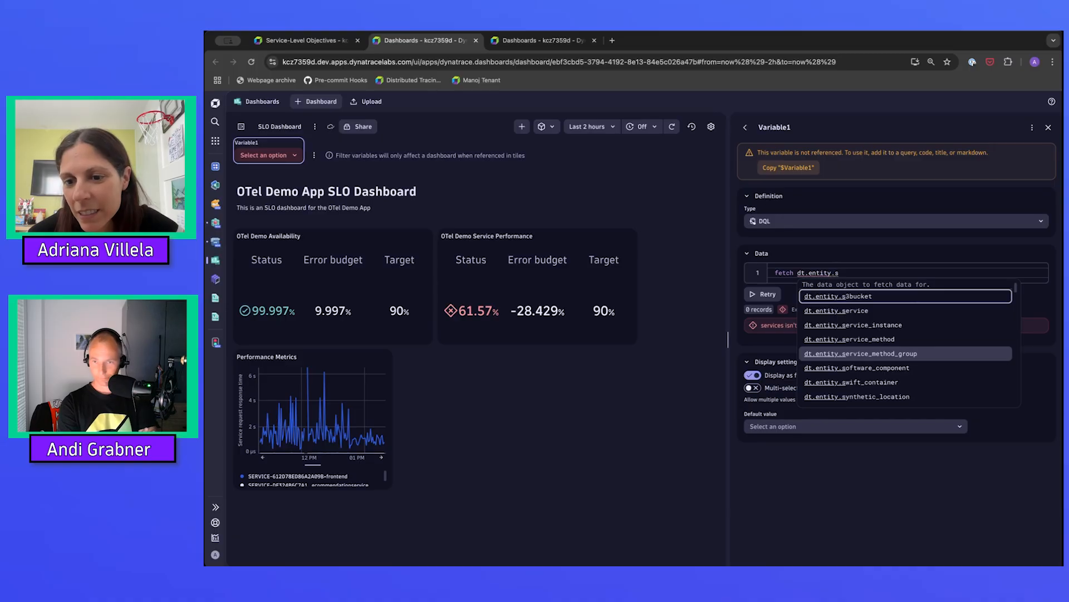
{"action": "type", "text": "er"}
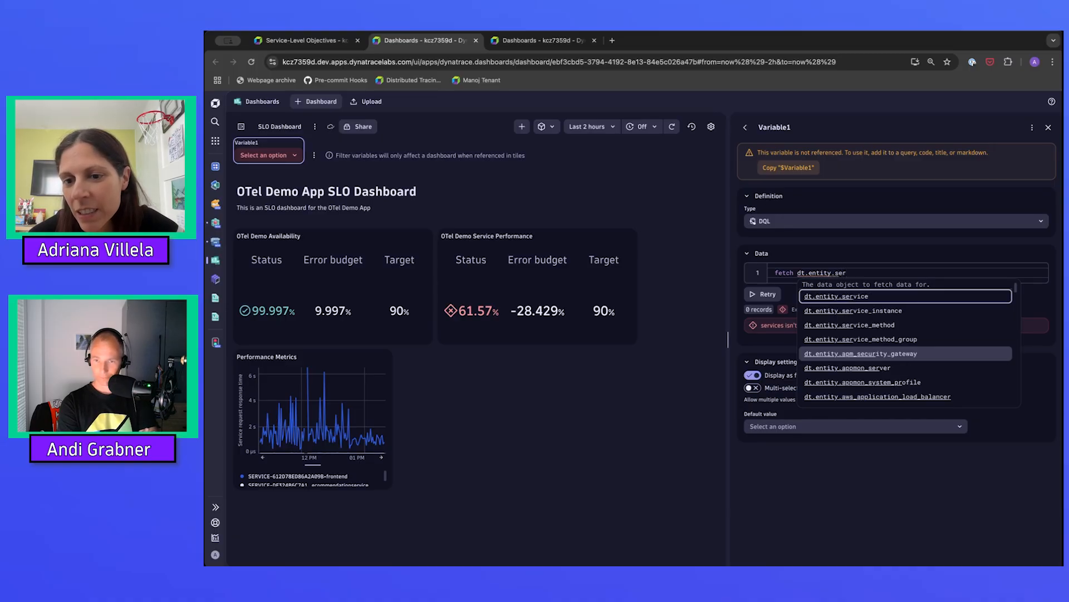
{"action": "left_click", "coordinate": [867, 297]}
{"action": "left_click", "coordinate": [760, 294]}
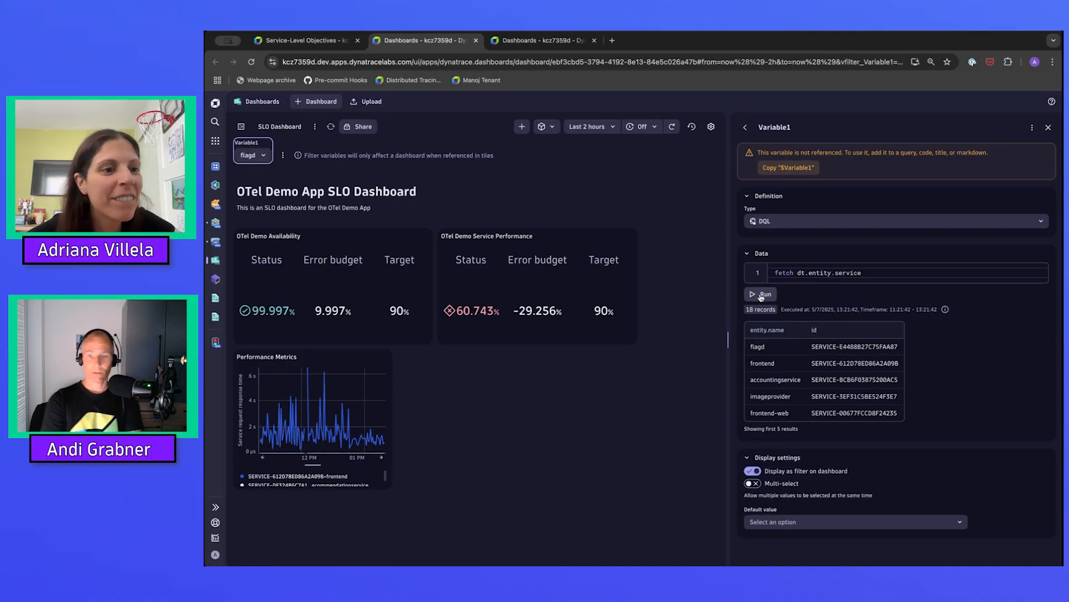
Check the options offered by the Variable1 dashboard filter and rerun its query to examine the returned fields.
{"action": "left_click", "coordinate": [265, 158]}
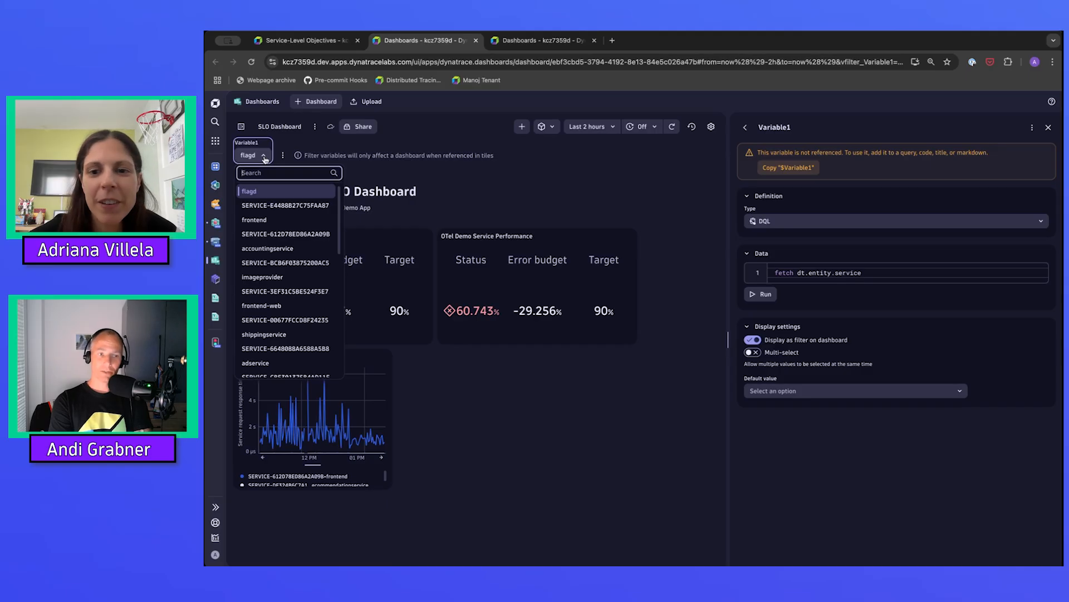
{"action": "left_click", "coordinate": [265, 159]}
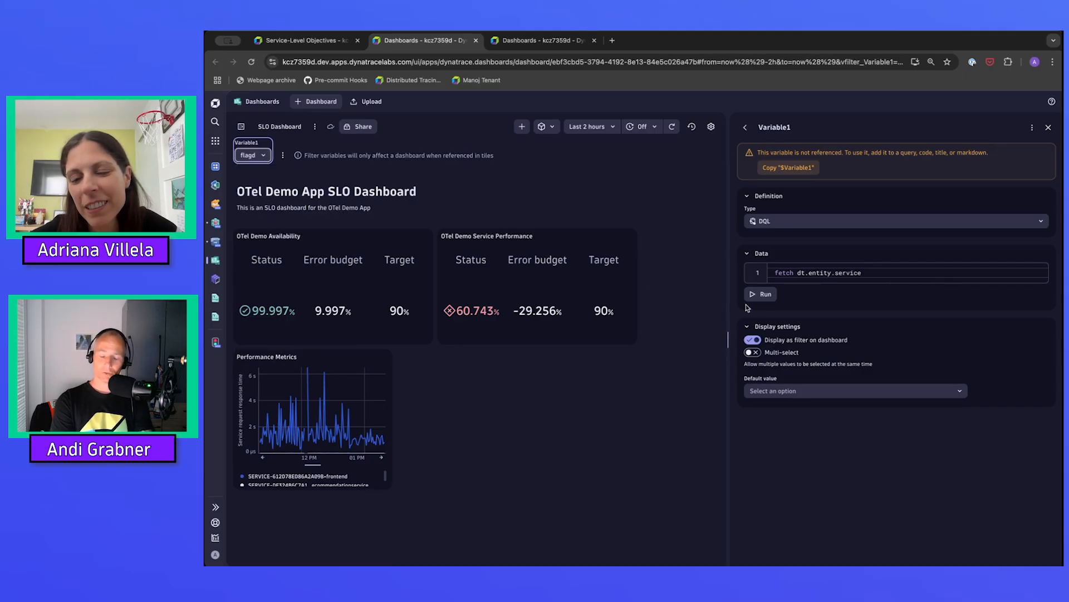
{"action": "left_click", "coordinate": [910, 275]}
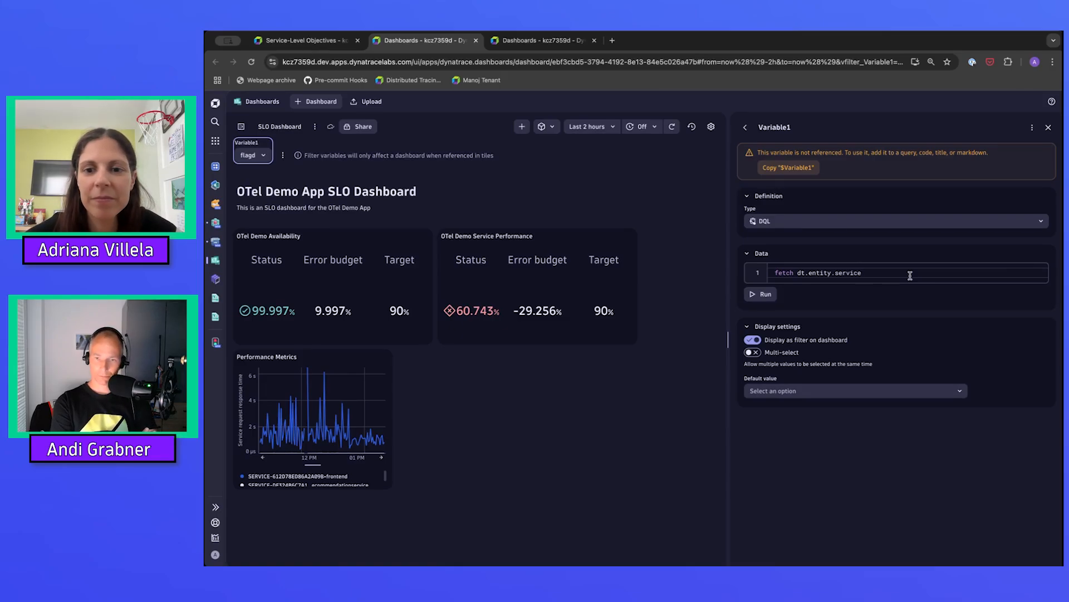
{"action": "left_click", "coordinate": [761, 297]}
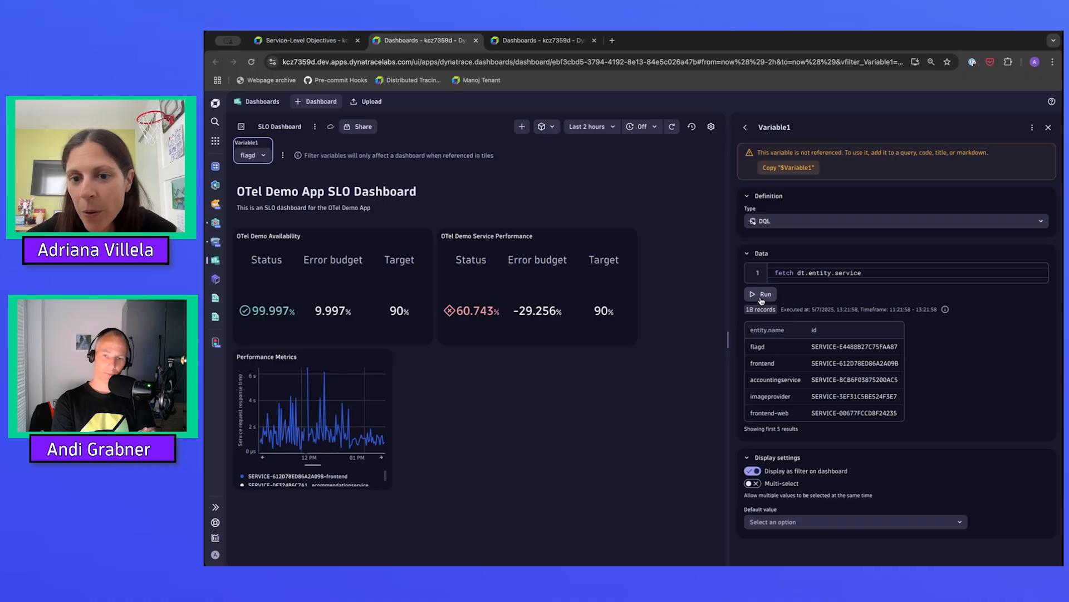
Add a fields command that keeps only entity.name as the second line of the variable's query.
{"action": "left_click", "coordinate": [886, 273]}
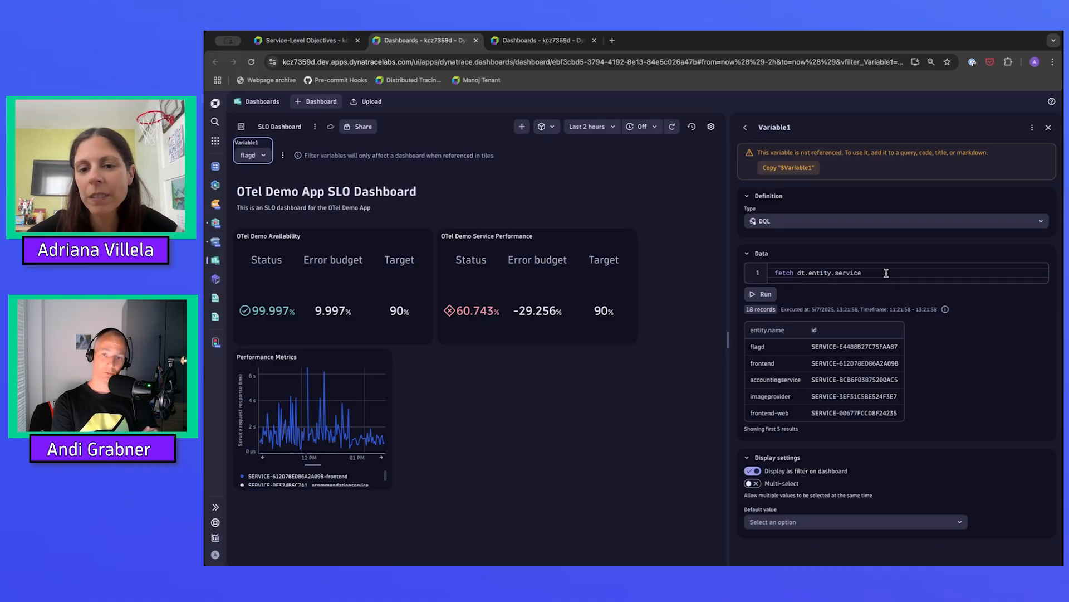
{"action": "key", "text": "Return"}
{"action": "type", "text": "| fields"}
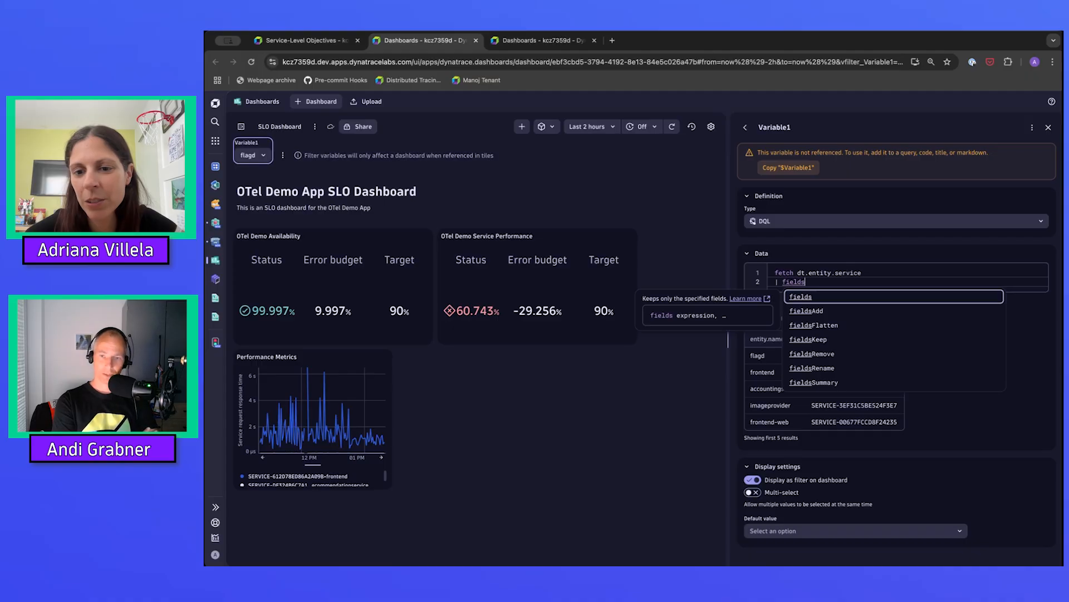
{"action": "type", "text": " enti"}
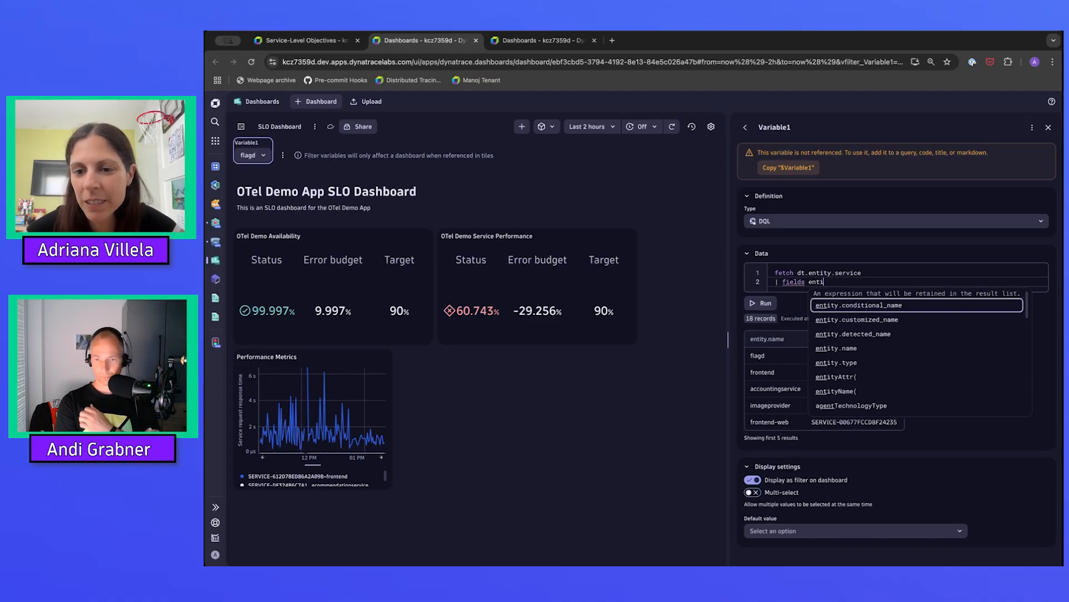
{"action": "type", "text": "ty.na"}
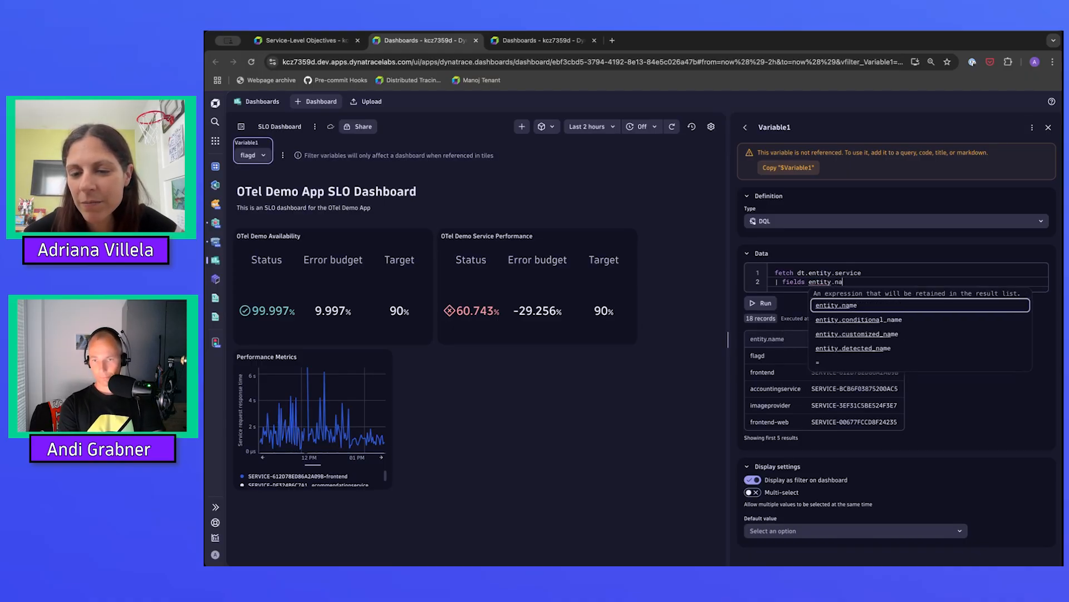
{"action": "left_click", "coordinate": [881, 307]}
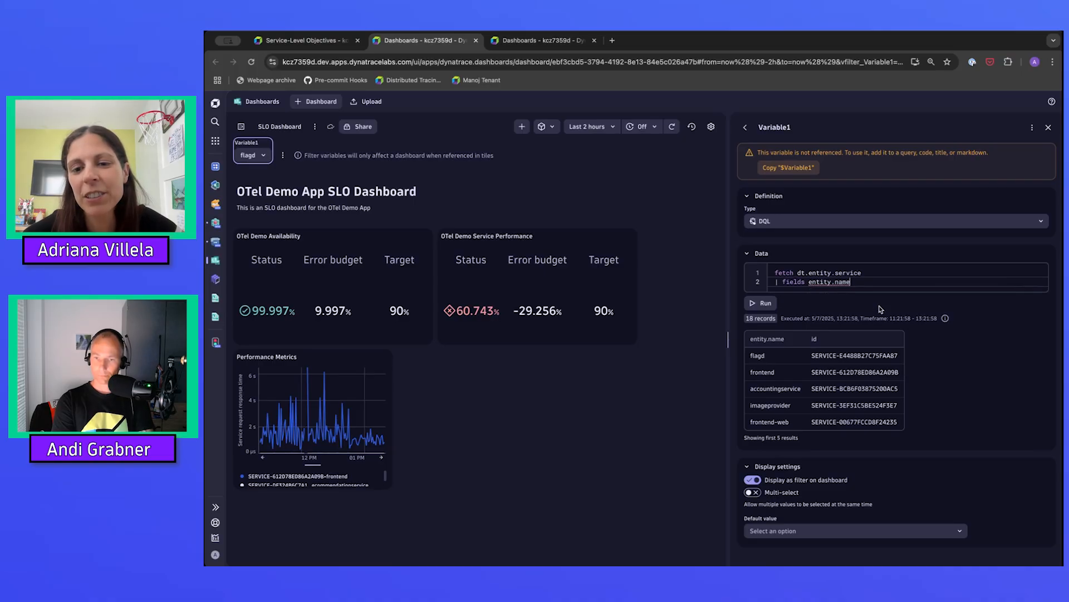
Run the variable's query with only the entity.name field and rename the variable to serviceName.
{"action": "left_click", "coordinate": [764, 304]}
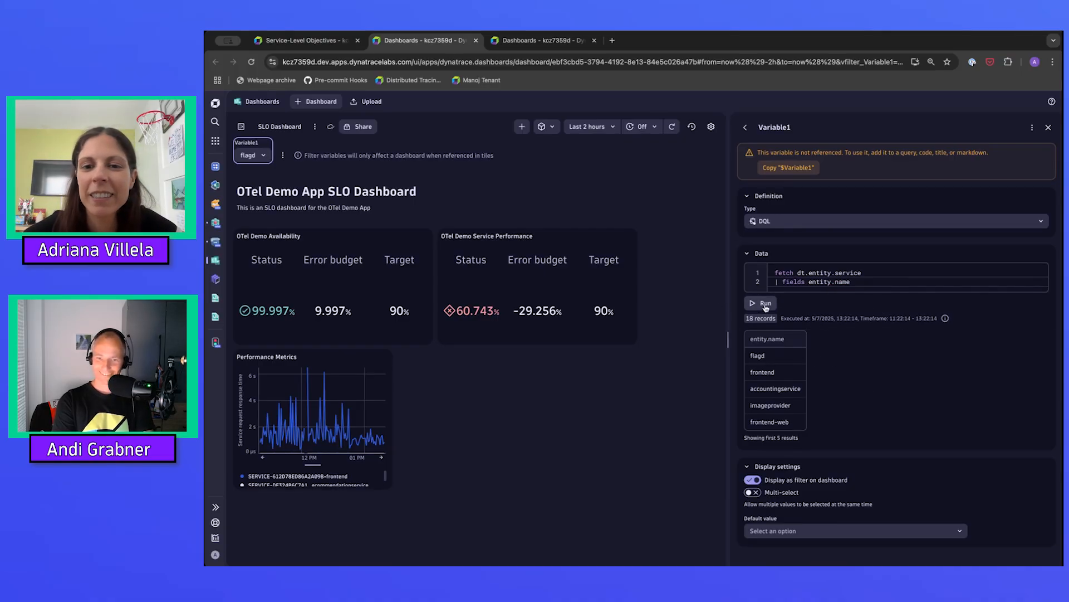
{"action": "left_click", "coordinate": [776, 126]}
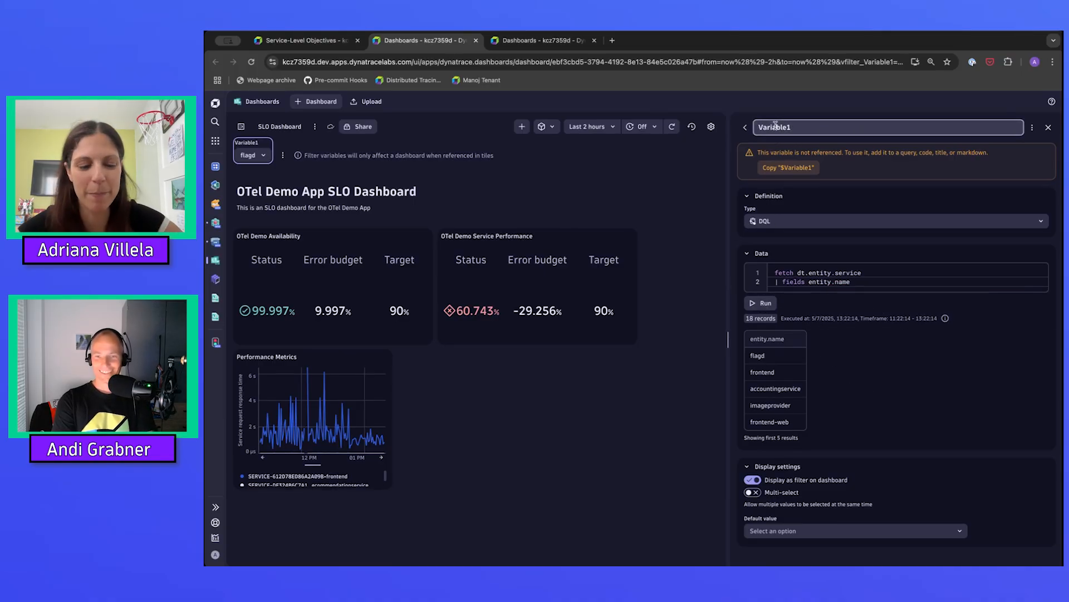
{"action": "double_click", "coordinate": [775, 125]}
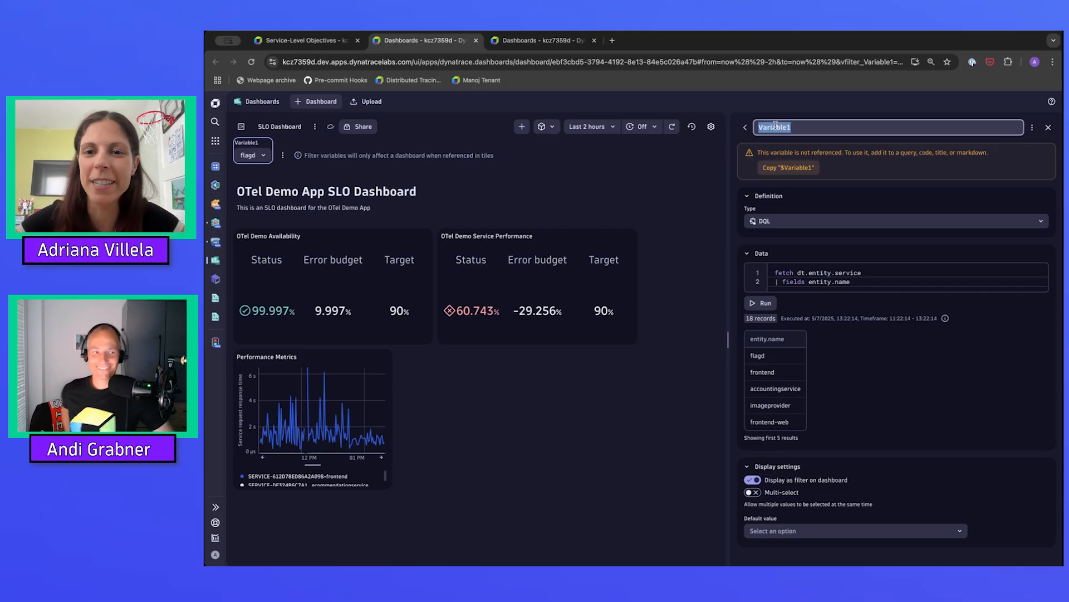
{"action": "type", "text": "services"}
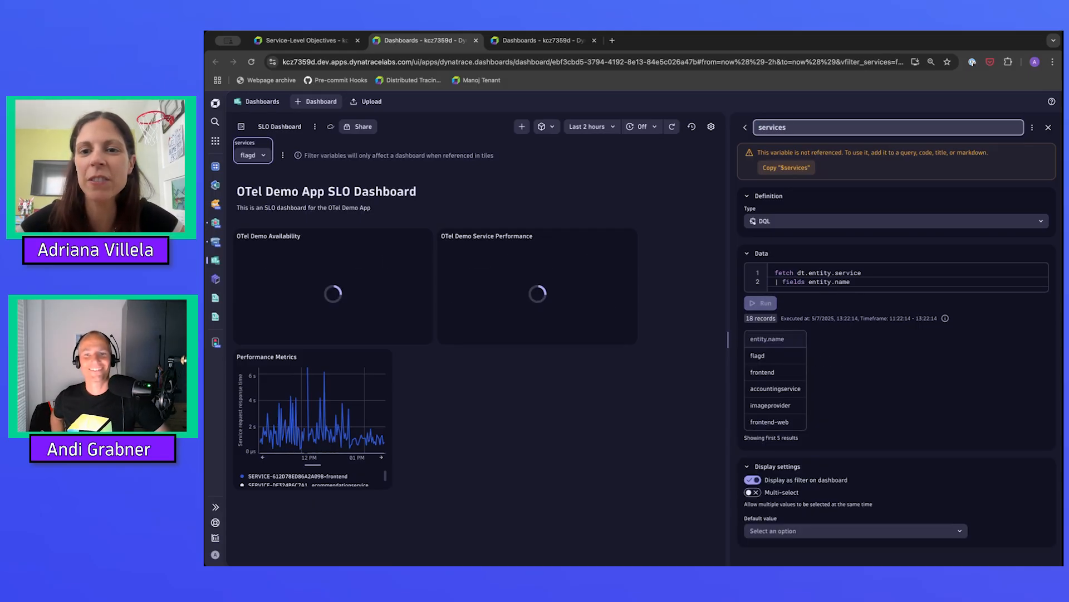
{"action": "key", "text": "BackSpace"}
{"action": "type", "text": "Name"}
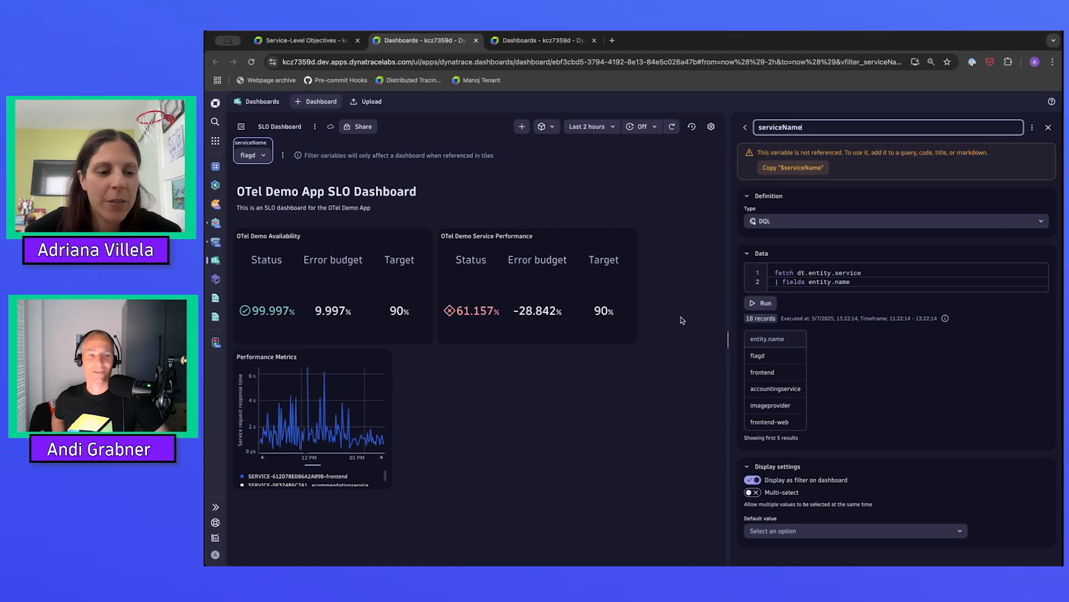
Reopen the serviceName variable for editing and allow multiple values to be selected at the same time.
{"action": "left_click", "coordinate": [357, 366]}
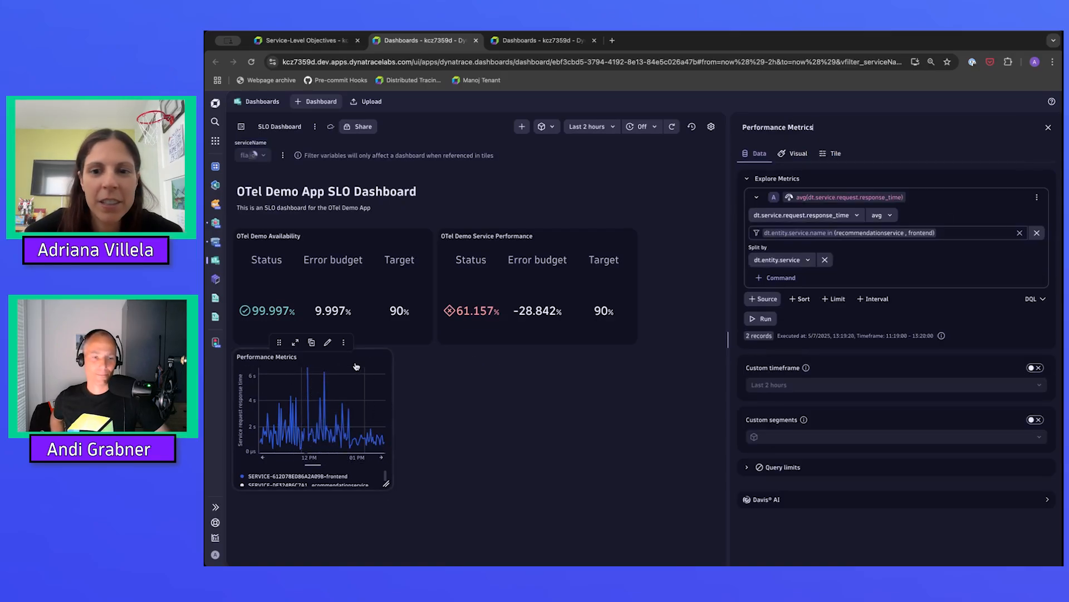
{"action": "left_click", "coordinate": [795, 234]}
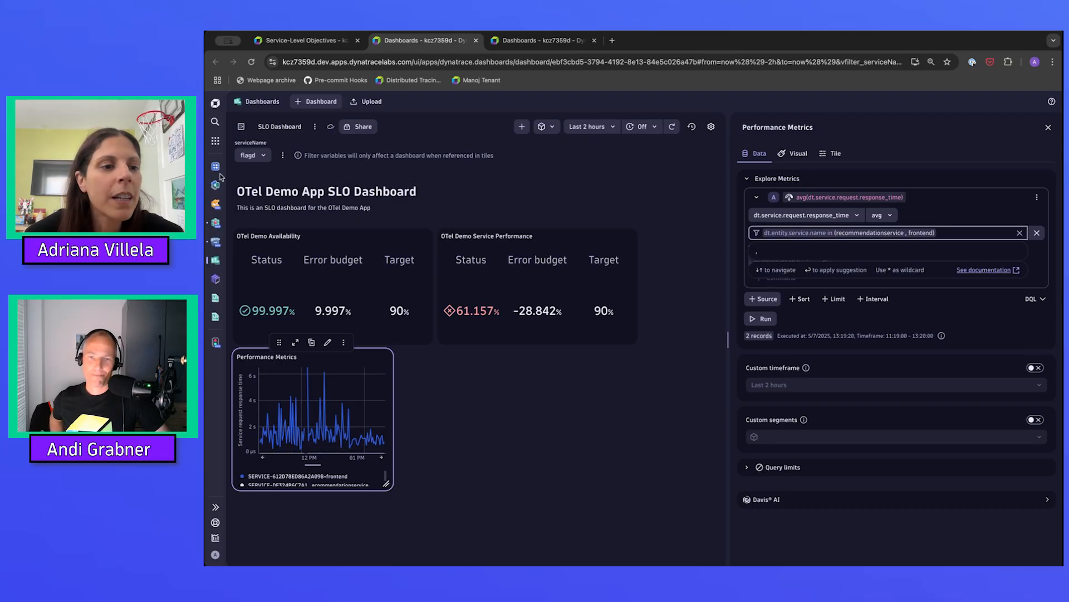
{"action": "left_click", "coordinate": [283, 156]}
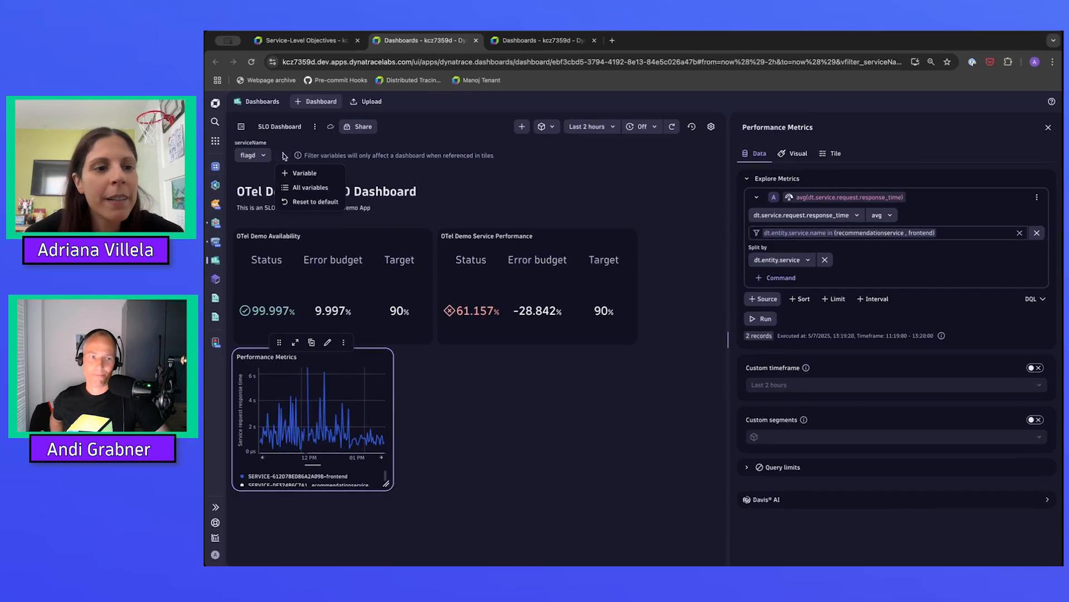
{"action": "left_click", "coordinate": [310, 188]}
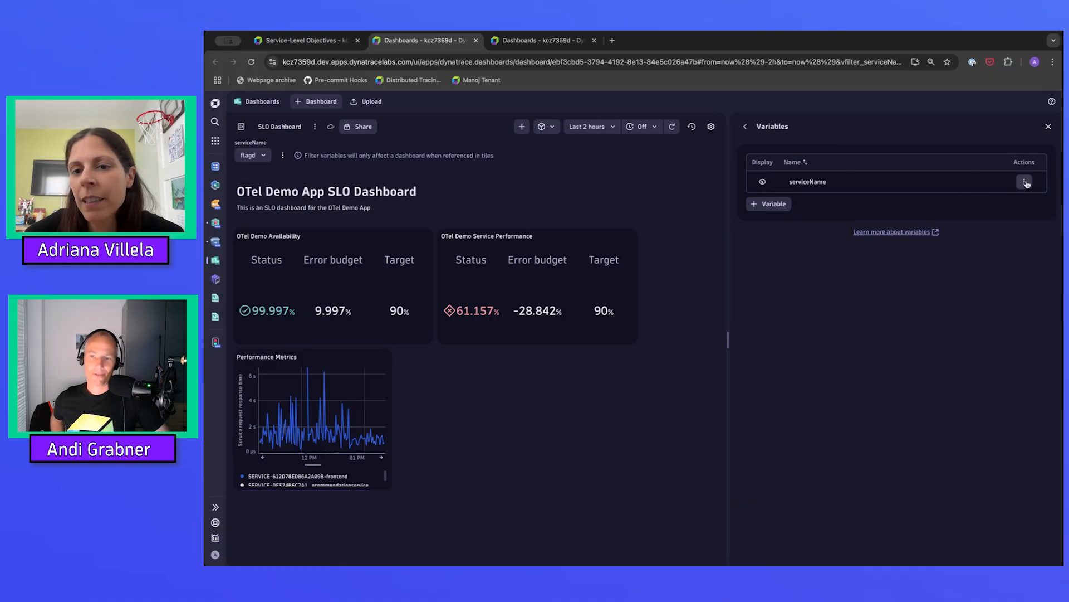
{"action": "left_click", "coordinate": [1024, 184]}
{"action": "left_click", "coordinate": [1033, 200]}
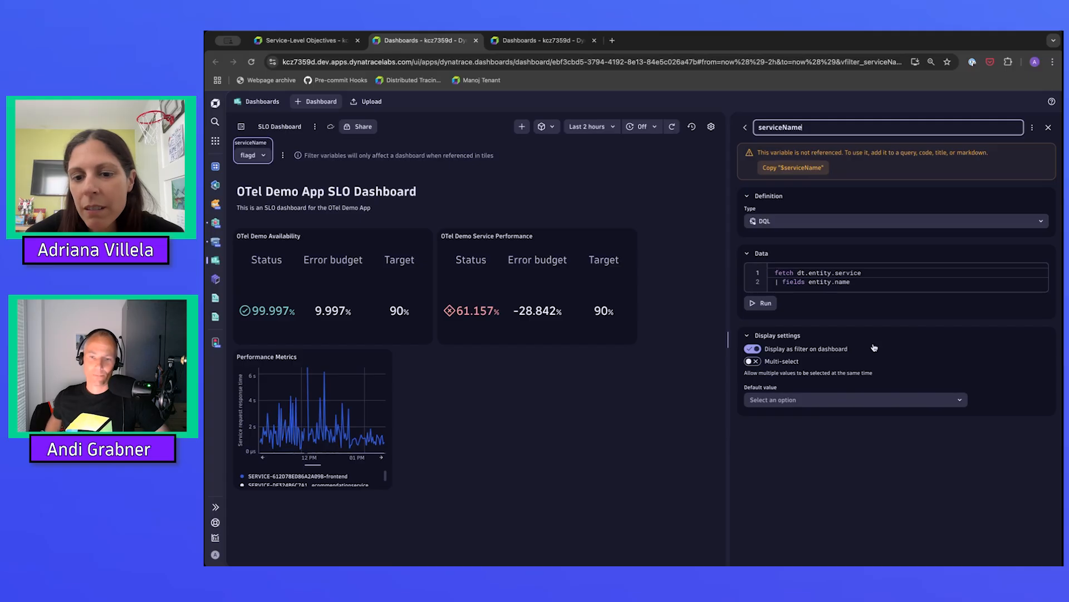
{"action": "left_click", "coordinate": [752, 361]}
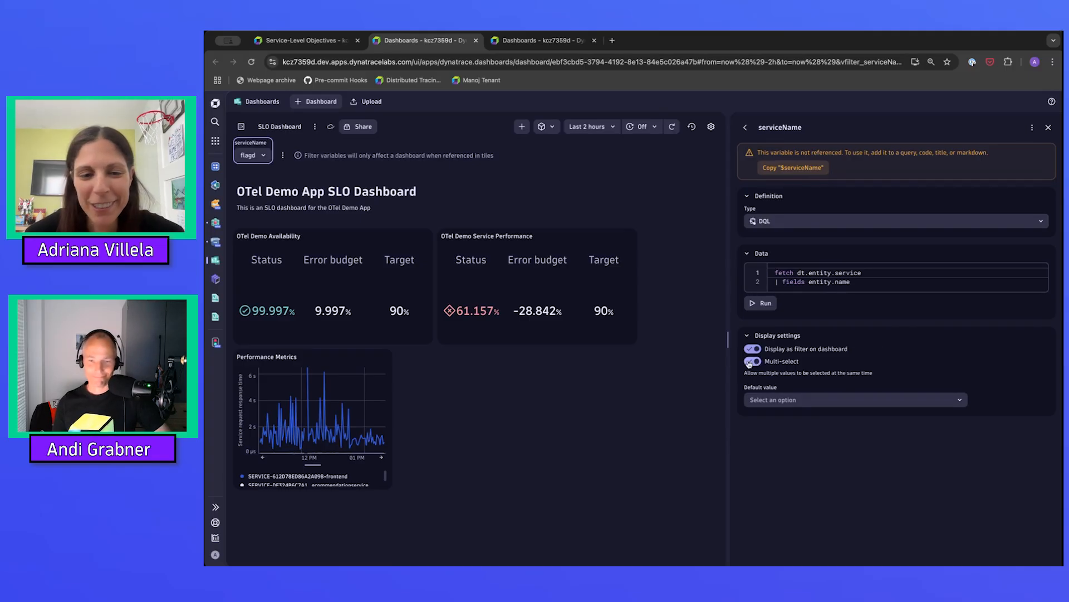
{"action": "left_click", "coordinate": [552, 387]}
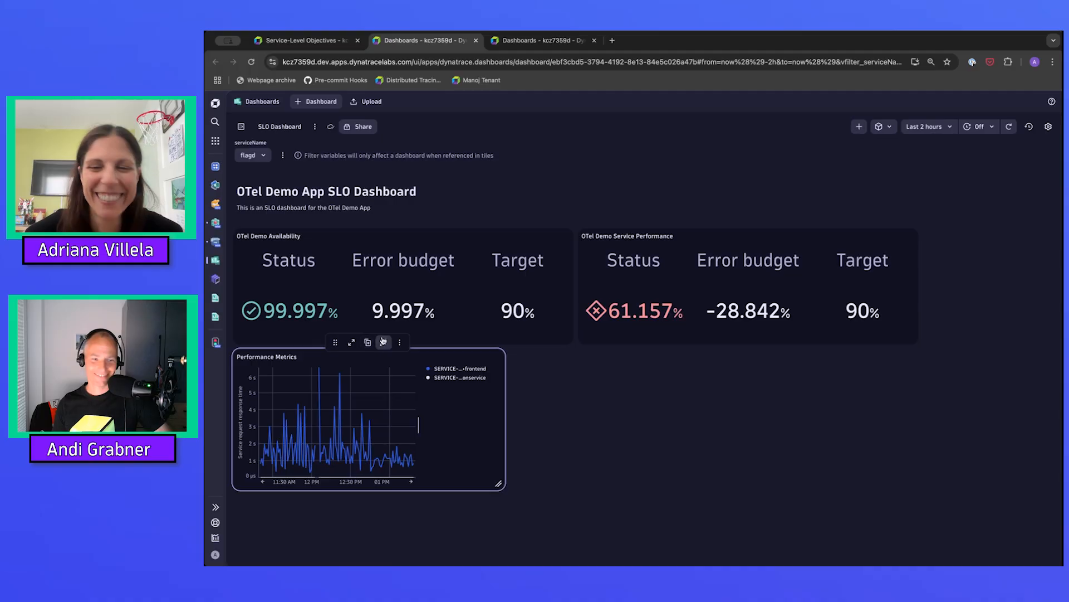
Replace the recommendationservice and frontend list in the Performance Metrics tile's service name filter with ($service).
{"action": "left_click", "coordinate": [385, 342]}
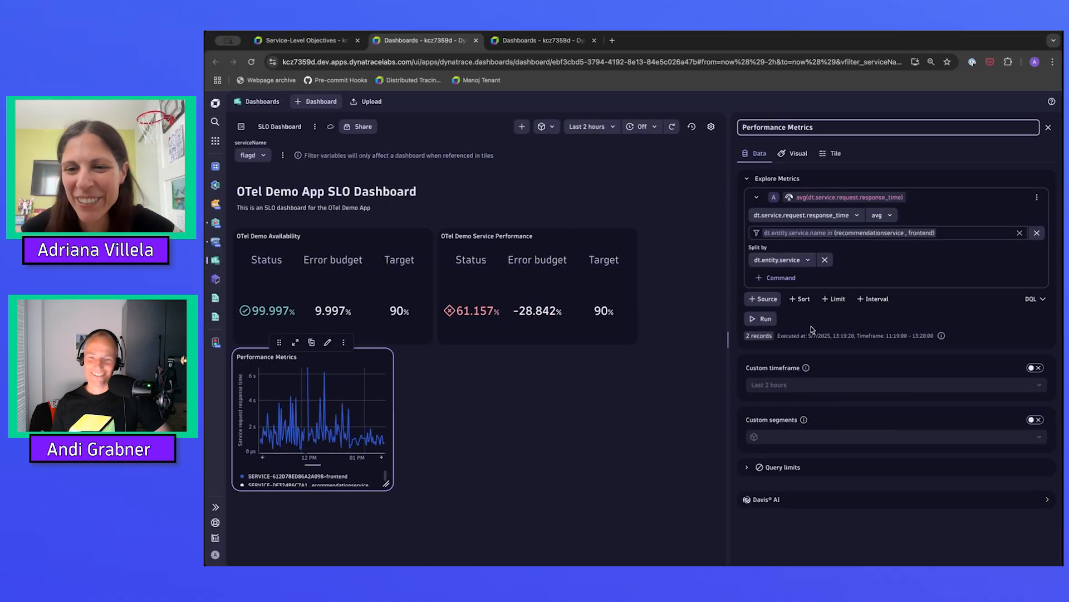
{"action": "left_click", "coordinate": [838, 233]}
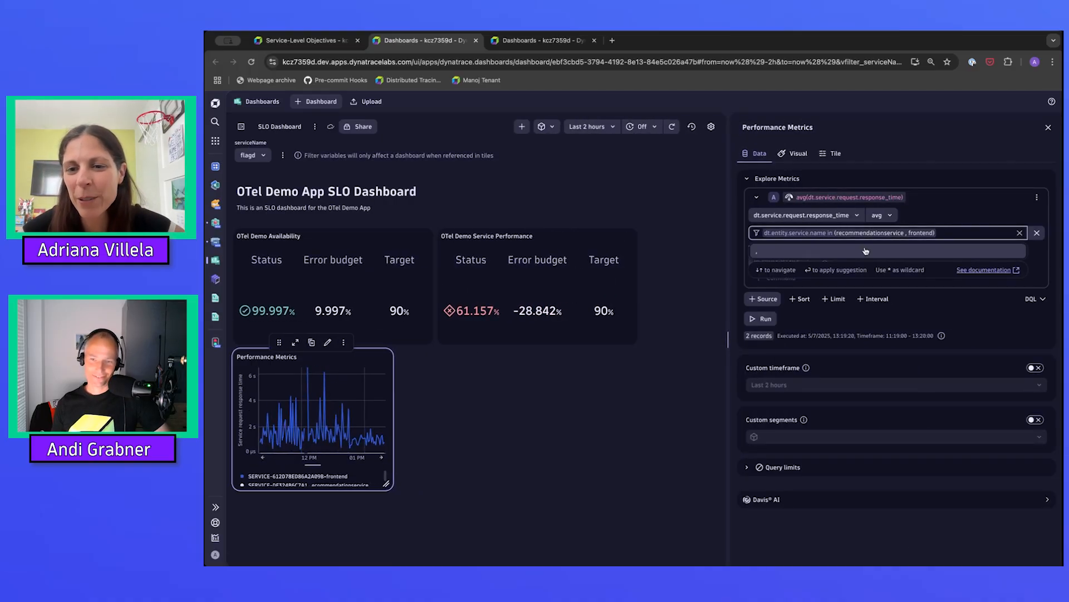
{"action": "left_click", "coordinate": [933, 233]}
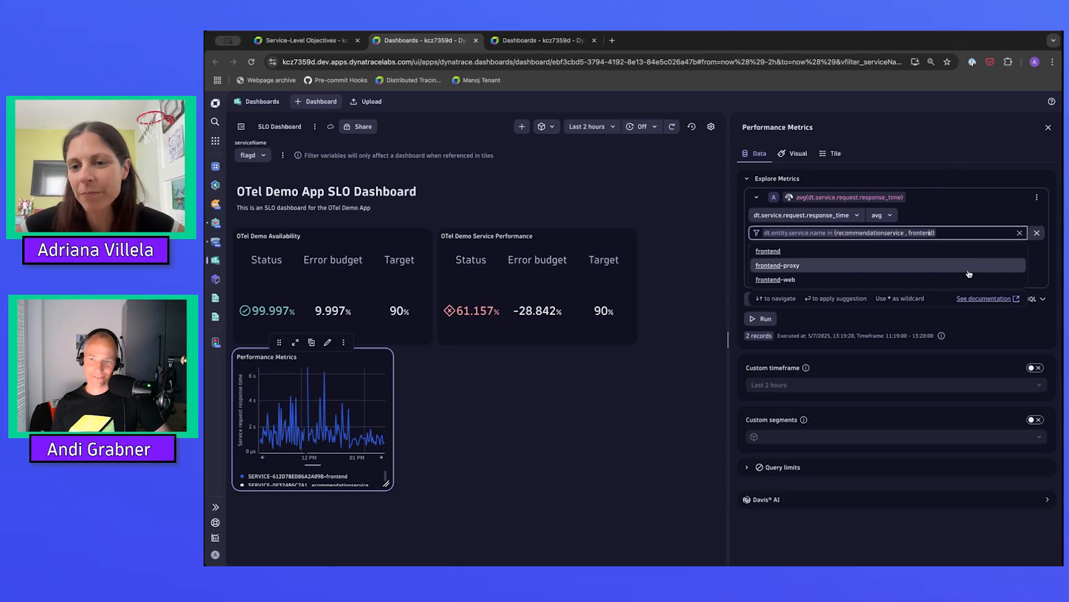
{"action": "left_click_drag", "start_coordinate": [935, 233], "coordinate": [835, 233]}
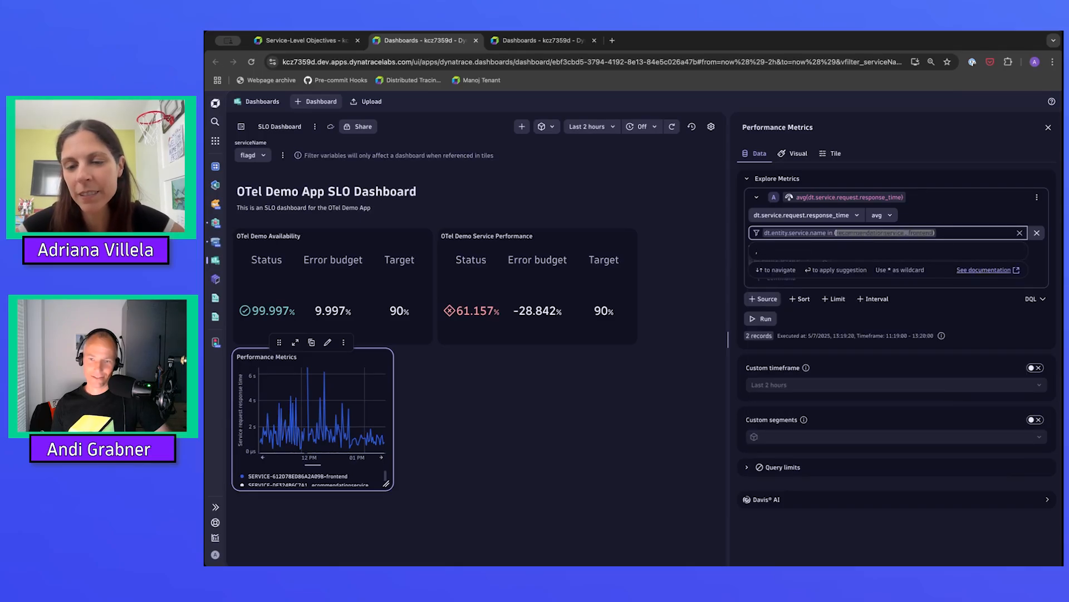
{"action": "type", "text": "($)"}
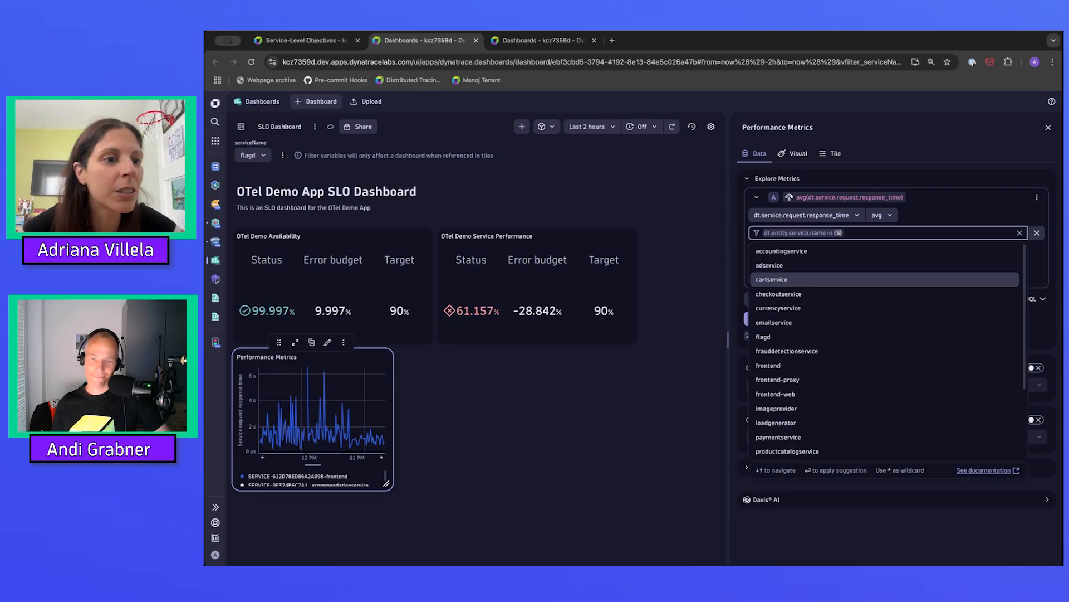
{"action": "type", "text": "service"}
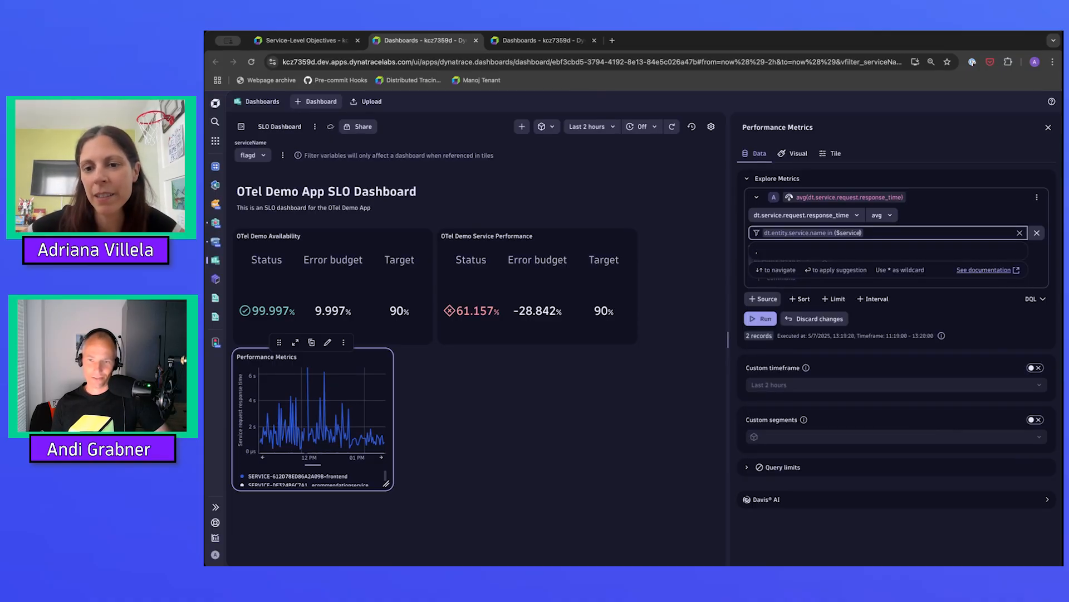
Clear the operator and value from the Performance Metrics filter, keeping only dt.entity.service.name.
{"action": "key", "text": "BackSpace"}
{"action": "key", "text": "BackSpace"}
{"action": "key", "text": "BackSpace"}
{"action": "key", "text": "BackSpace"}
{"action": "key", "text": "BackSpace"}
{"action": "key", "text": "BackSpace"}
{"action": "key", "text": "BackSpace"}
{"action": "key", "text": "BackSpace"}
{"action": "key", "text": "BackSpace"}
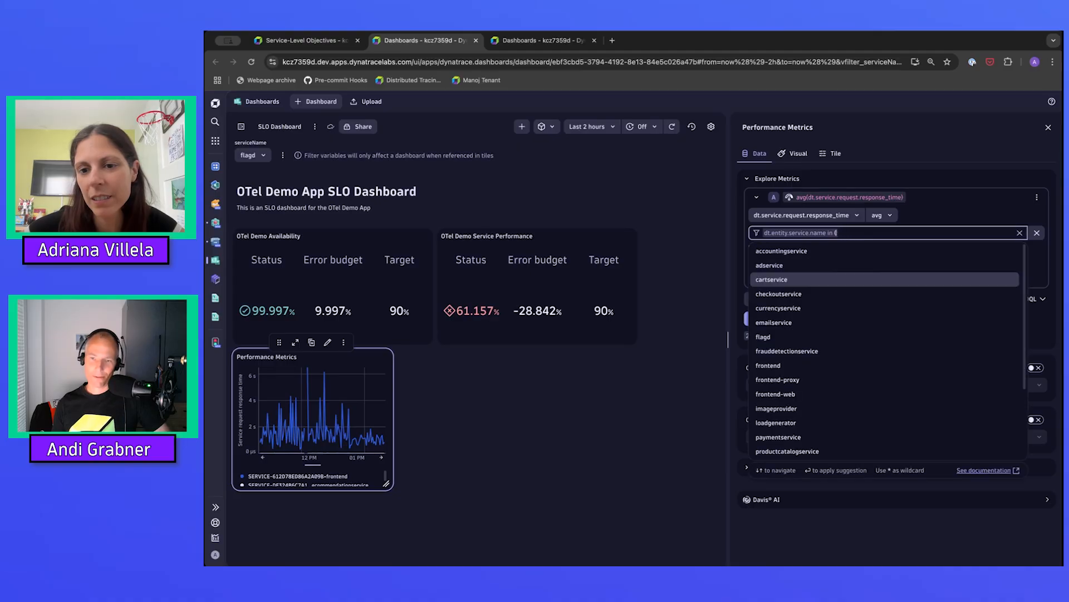
{"action": "key", "text": "BackSpace"}
{"action": "type", "text": "$ser"}
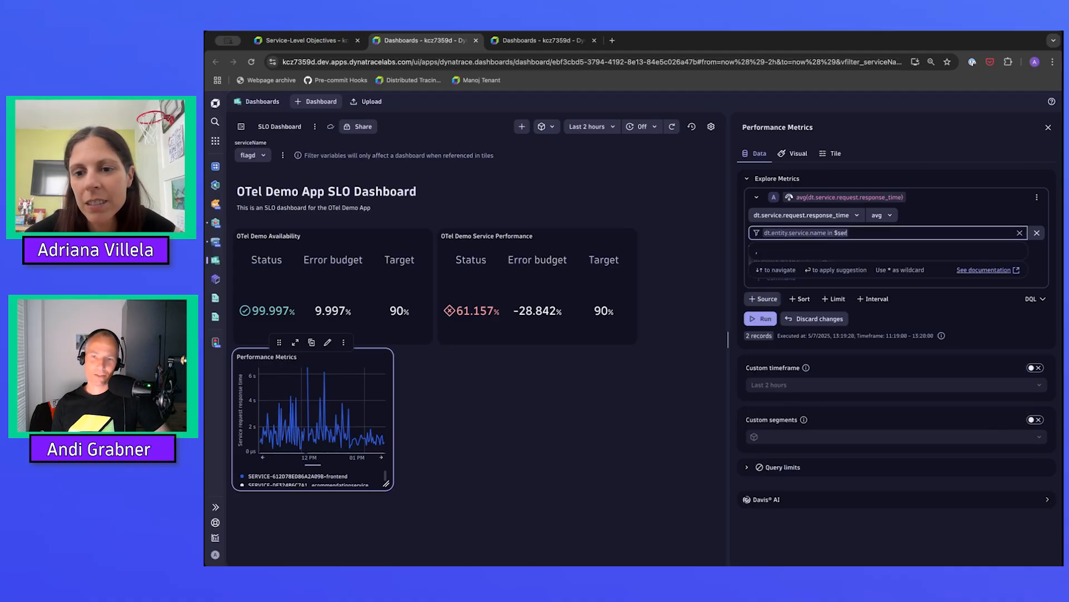
{"action": "key", "text": "BackSpace"}
{"action": "key", "text": "BackSpace"}
{"action": "key", "text": "BackSpace"}
{"action": "key", "text": "BackSpace"}
{"action": "key", "text": "BackSpace"}
{"action": "key", "text": "BackSpace"}
{"action": "key", "text": "BackSpace"}
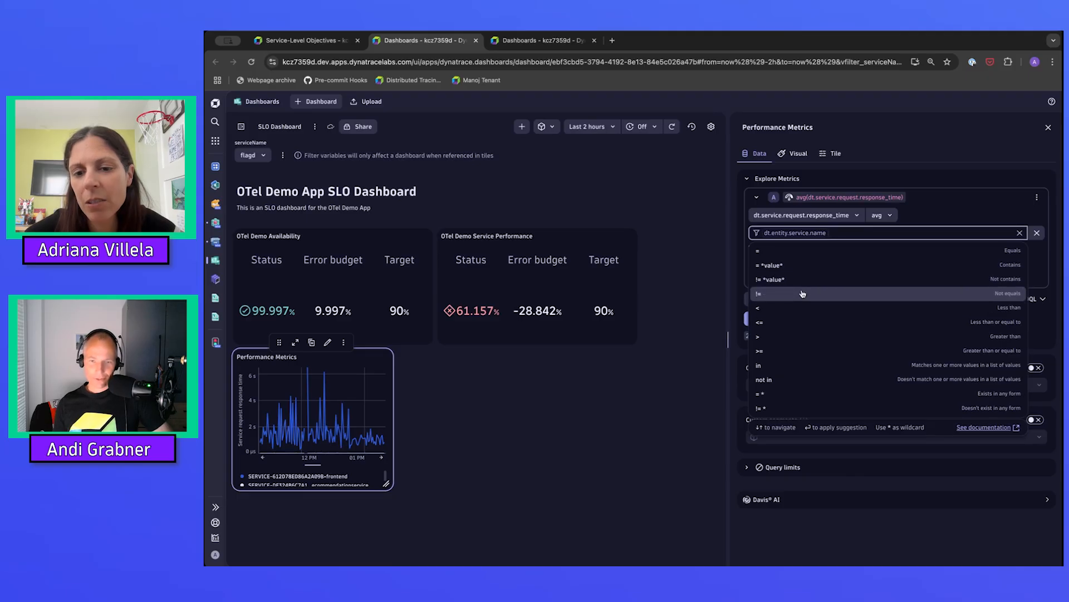
Complete the Performance Metrics filter as dt.entity.service.name in ($serviceName), run the query and close the tile's editor.
{"action": "left_click", "coordinate": [781, 366]}
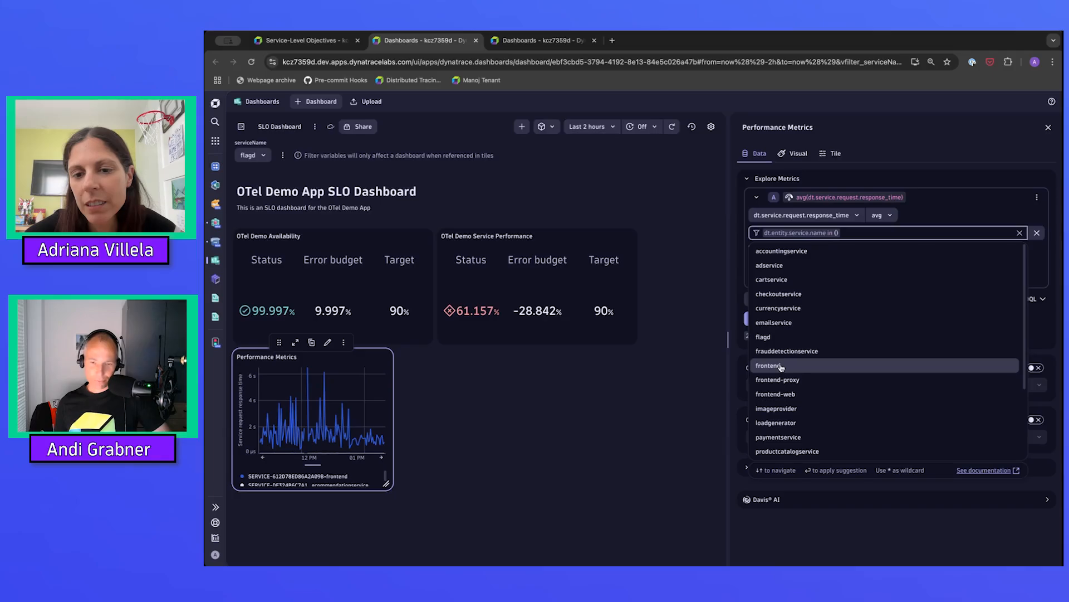
{"action": "type", "text": "$"}
{"action": "type", "text": "e"}
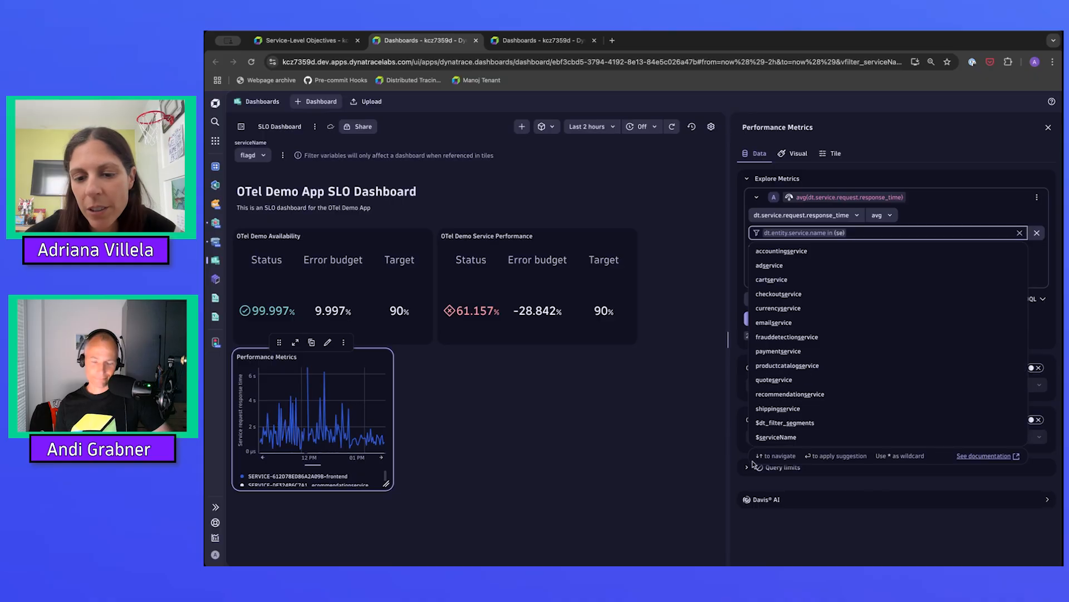
{"action": "left_click", "coordinate": [766, 437]}
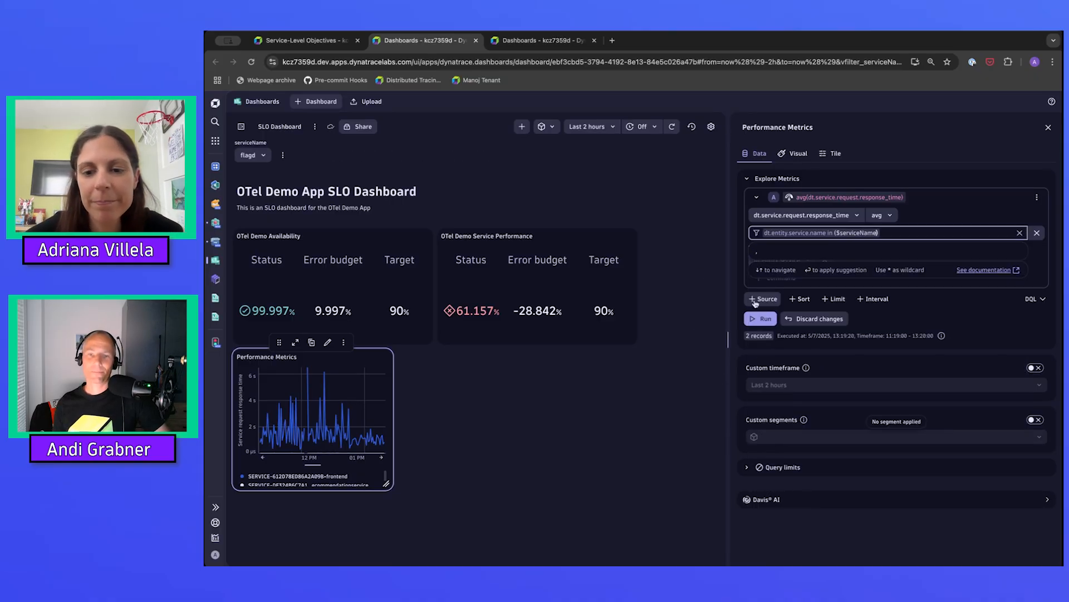
{"action": "left_click", "coordinate": [764, 320]}
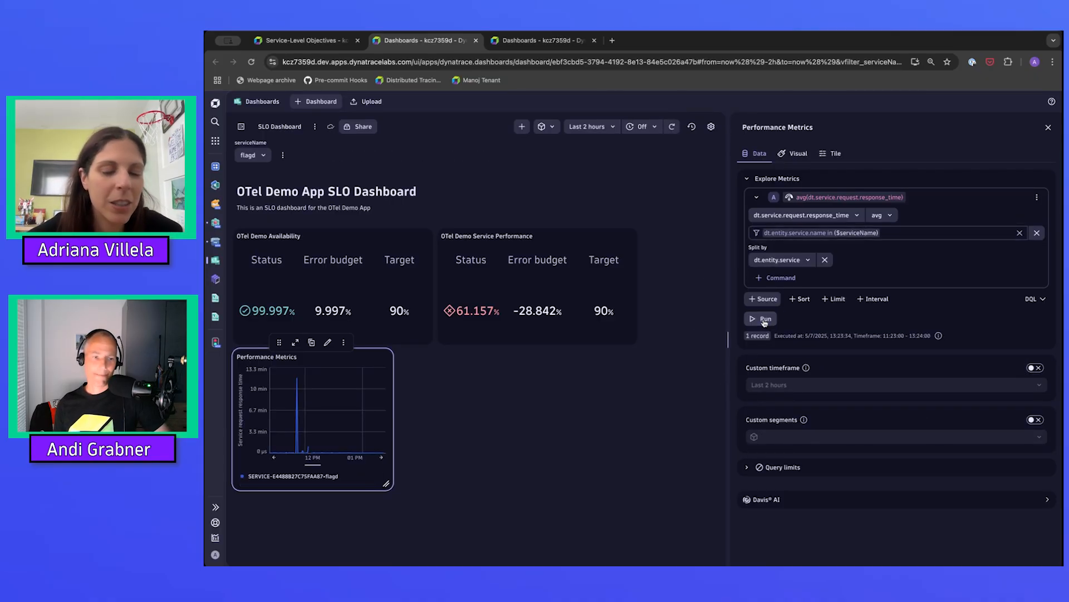
{"action": "left_click", "coordinate": [592, 480]}
{"action": "left_click", "coordinate": [497, 260]}
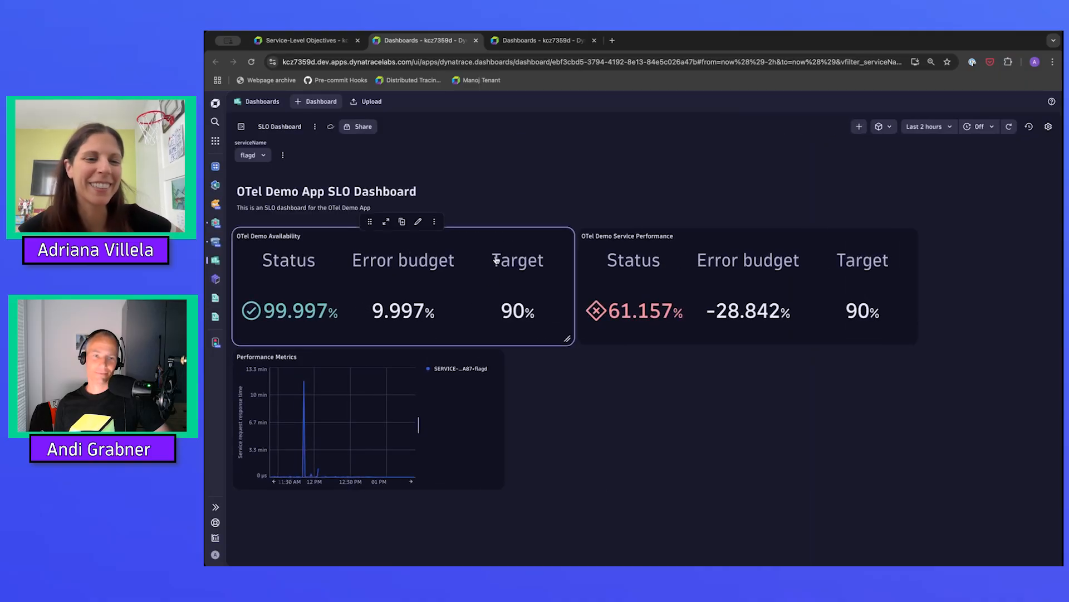